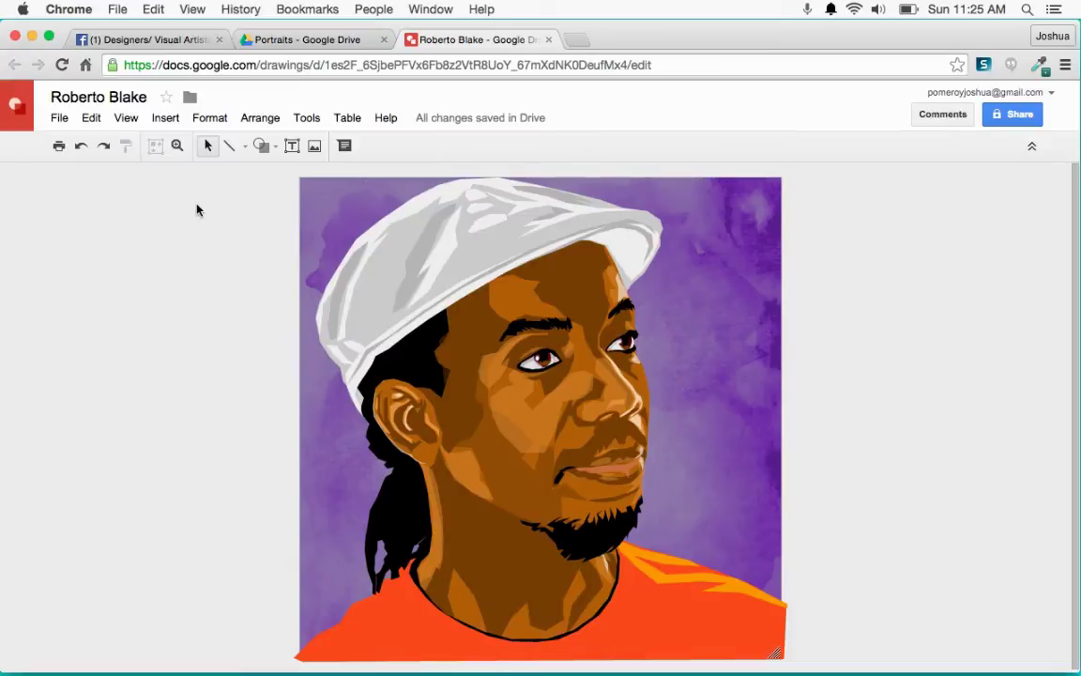
- Download the portrait drawing as a PDF document and open the file in Illustrator
{"action": "left_click", "coordinate": [59, 118]}
{"action": "mouse_move", "coordinate": [167, 400]}
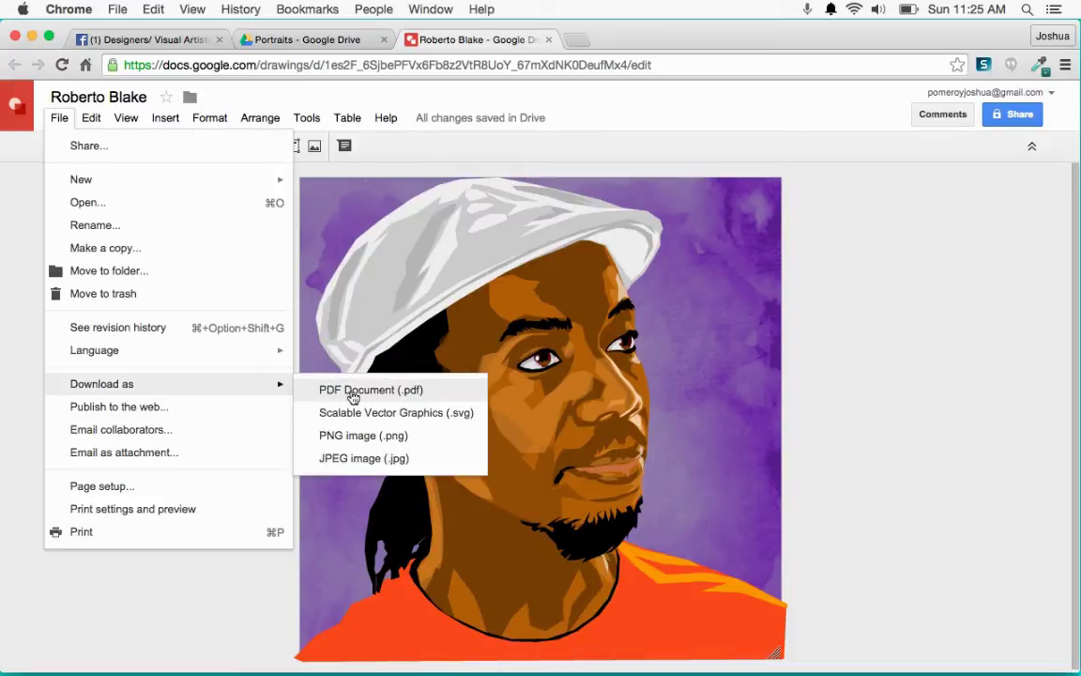
{"action": "left_click", "coordinate": [419, 402]}
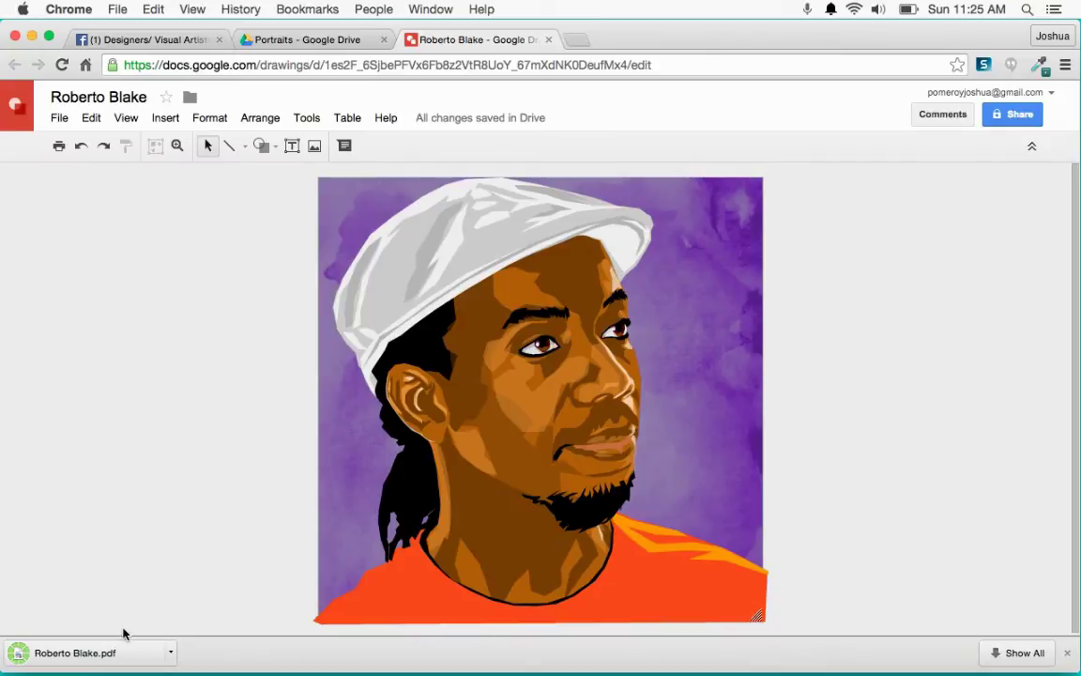
{"action": "left_click_drag", "start_coordinate": [112, 657], "coordinate": [798, 655]}
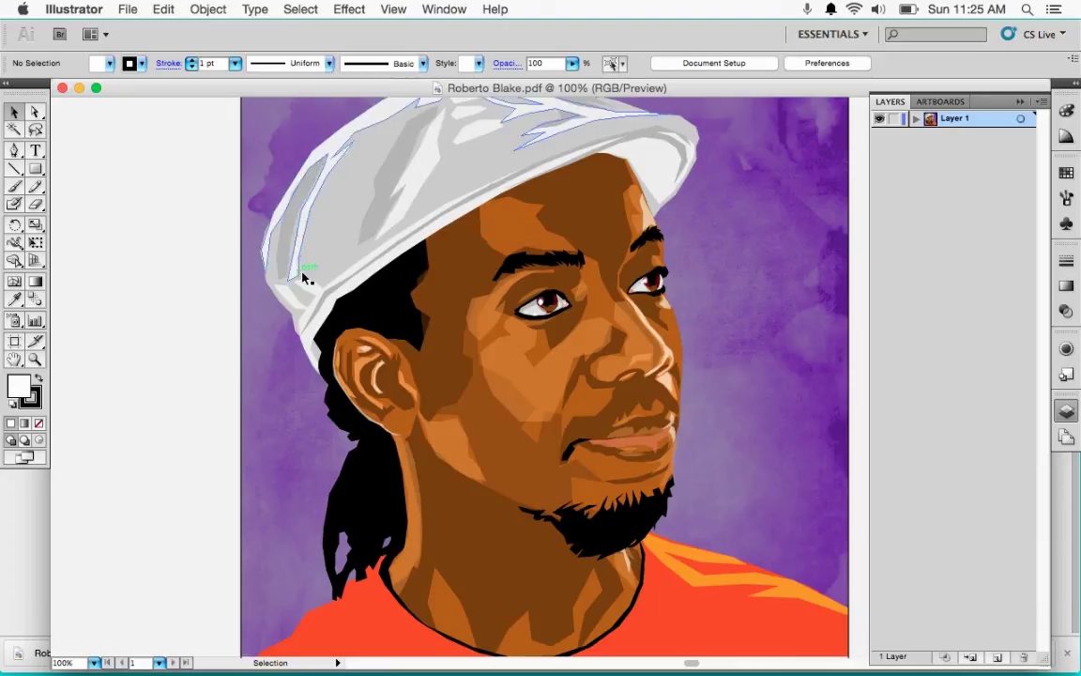
{"action": "scroll", "coordinate": [647, 434], "scroll_direction": "down", "scroll_amount": 5}
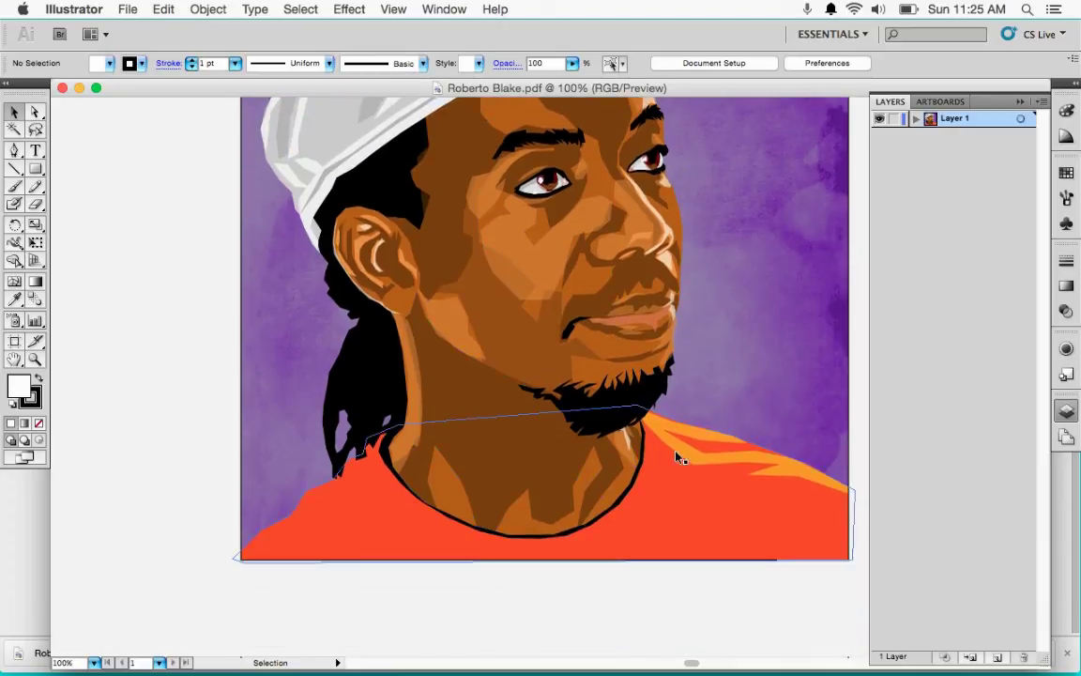
{"action": "scroll", "coordinate": [777, 414], "scroll_direction": "up", "scroll_amount": 7}
{"action": "scroll", "coordinate": [394, 357], "scroll_direction": "down", "scroll_amount": 2}
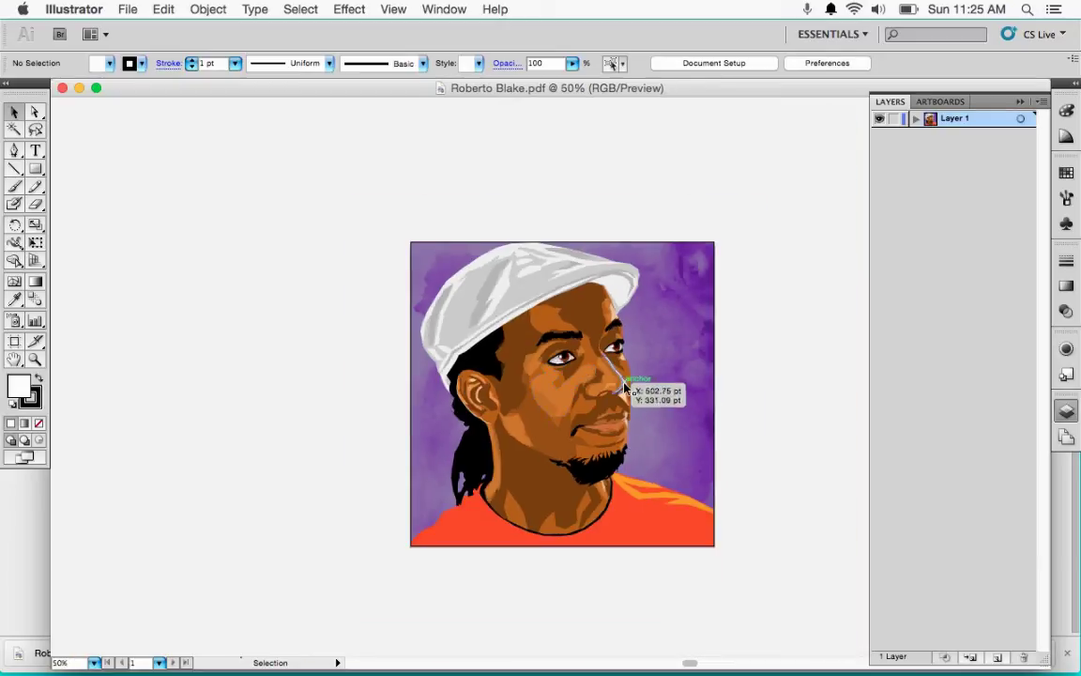
{"action": "scroll", "coordinate": [413, 361], "scroll_direction": "up", "scroll_amount": 1}
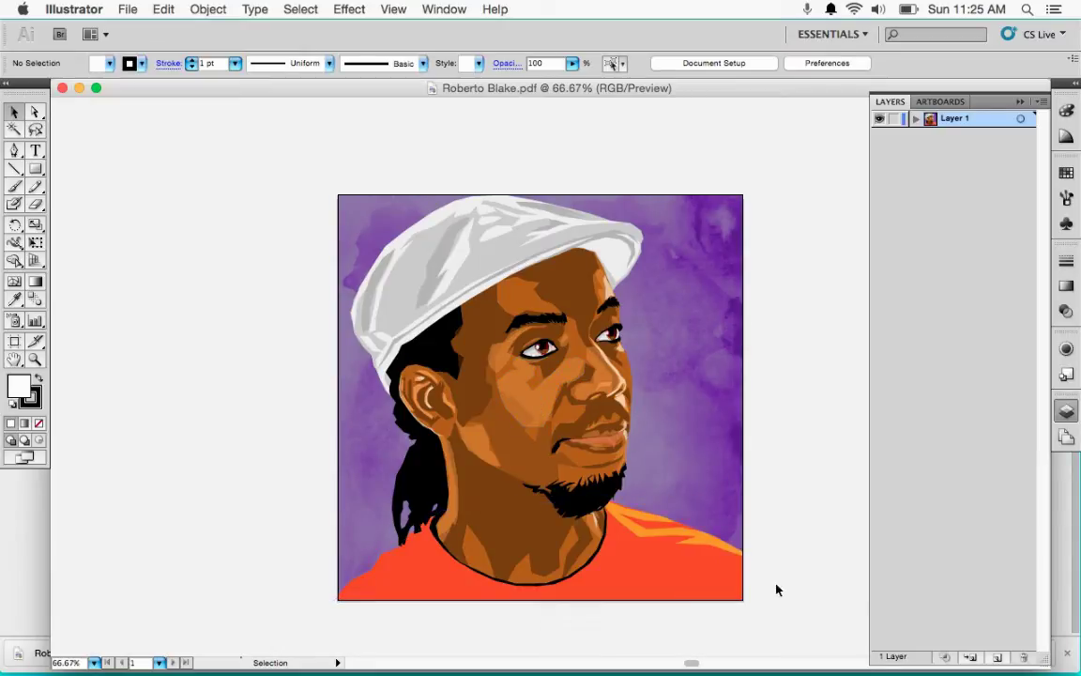
- Expand Layer 1 and its nested groups, and delete the clipping paths from both groups
{"action": "left_click", "coordinate": [916, 120]}
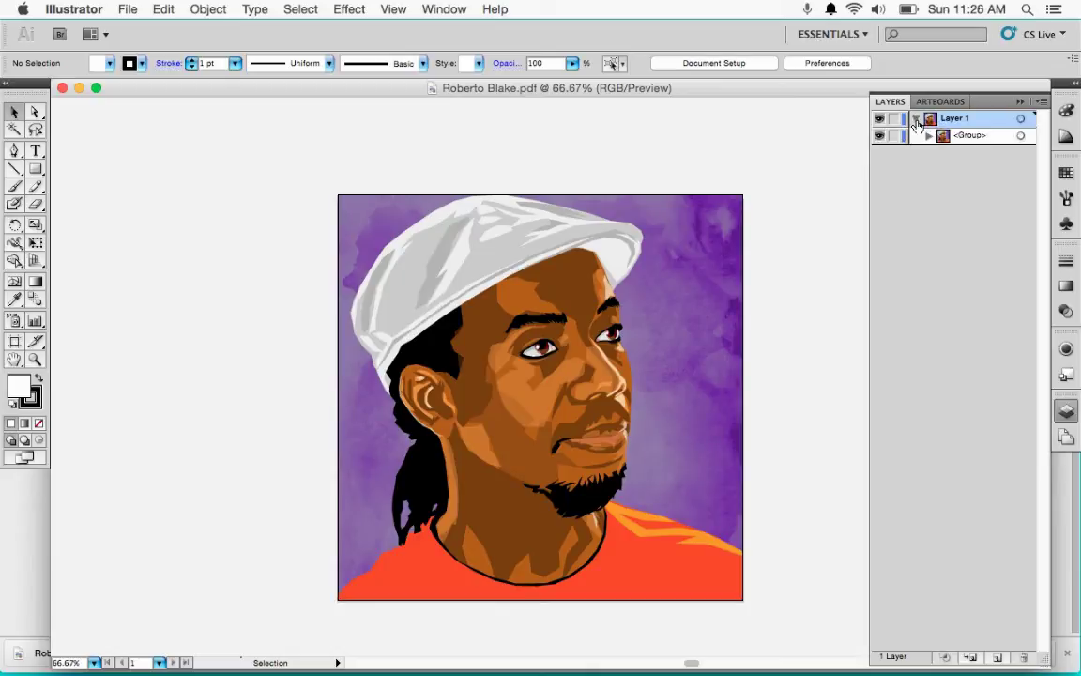
{"action": "left_click", "coordinate": [916, 120]}
{"action": "left_click", "coordinate": [915, 120]}
{"action": "left_click", "coordinate": [973, 137]}
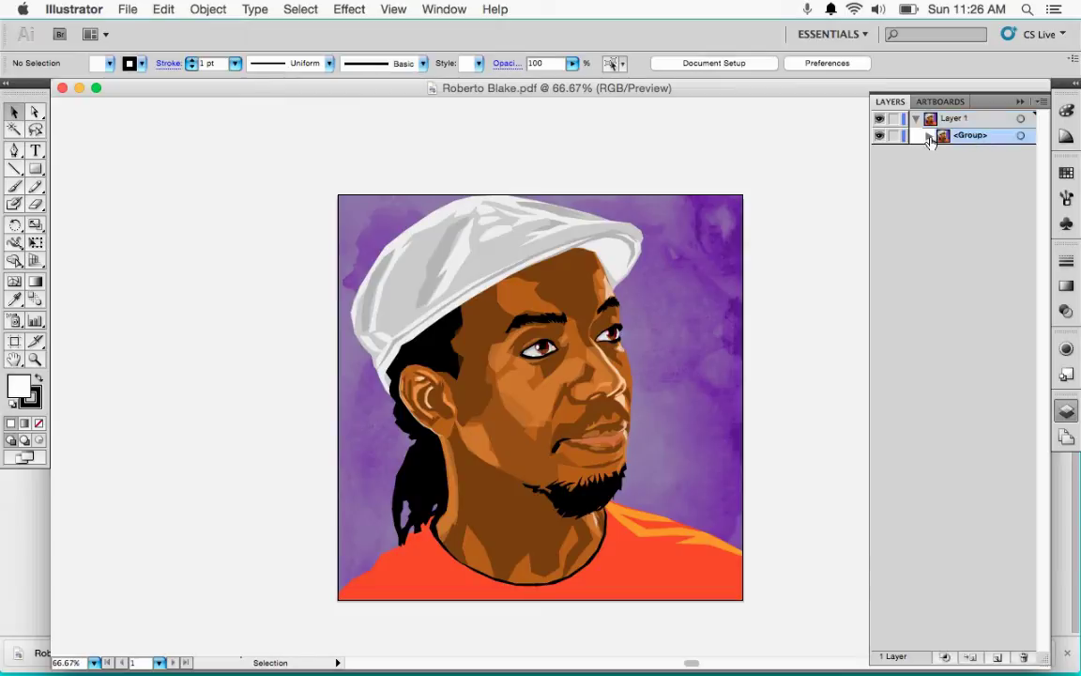
{"action": "left_click", "coordinate": [928, 137]}
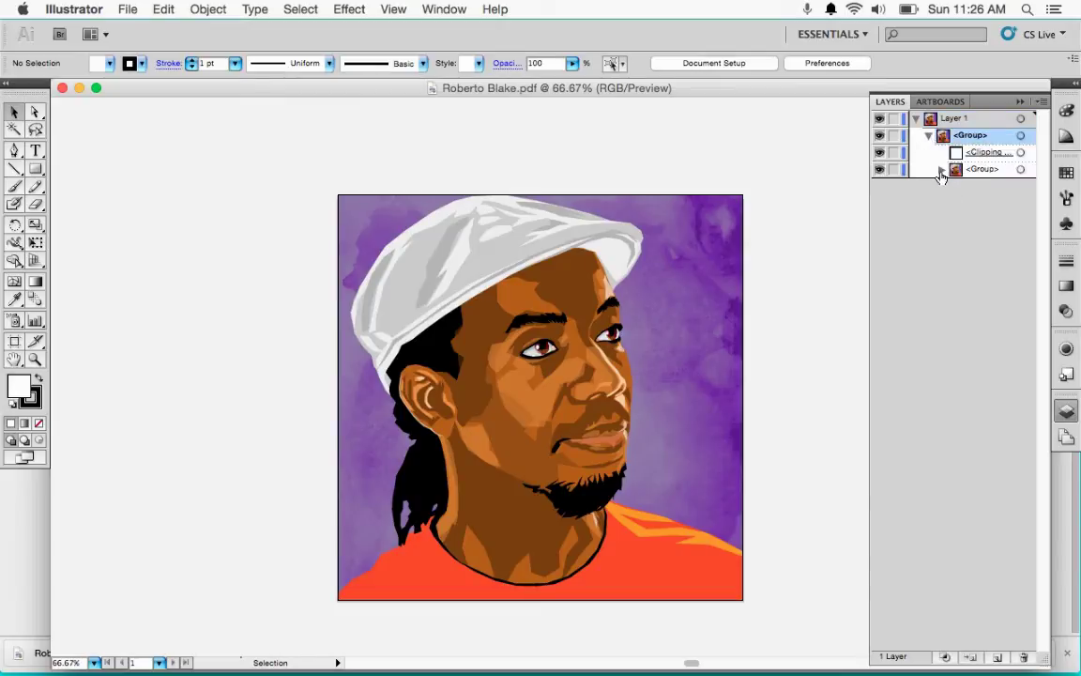
{"action": "left_click", "coordinate": [941, 169]}
{"action": "left_click", "coordinate": [966, 186]}
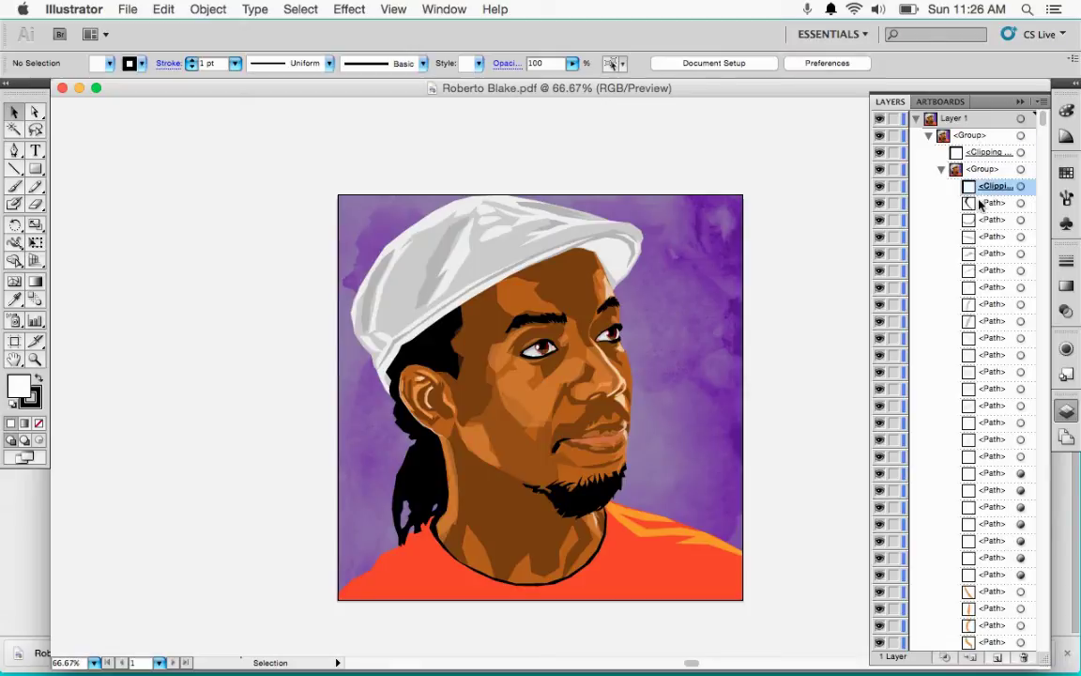
{"action": "left_click", "coordinate": [1024, 657]}
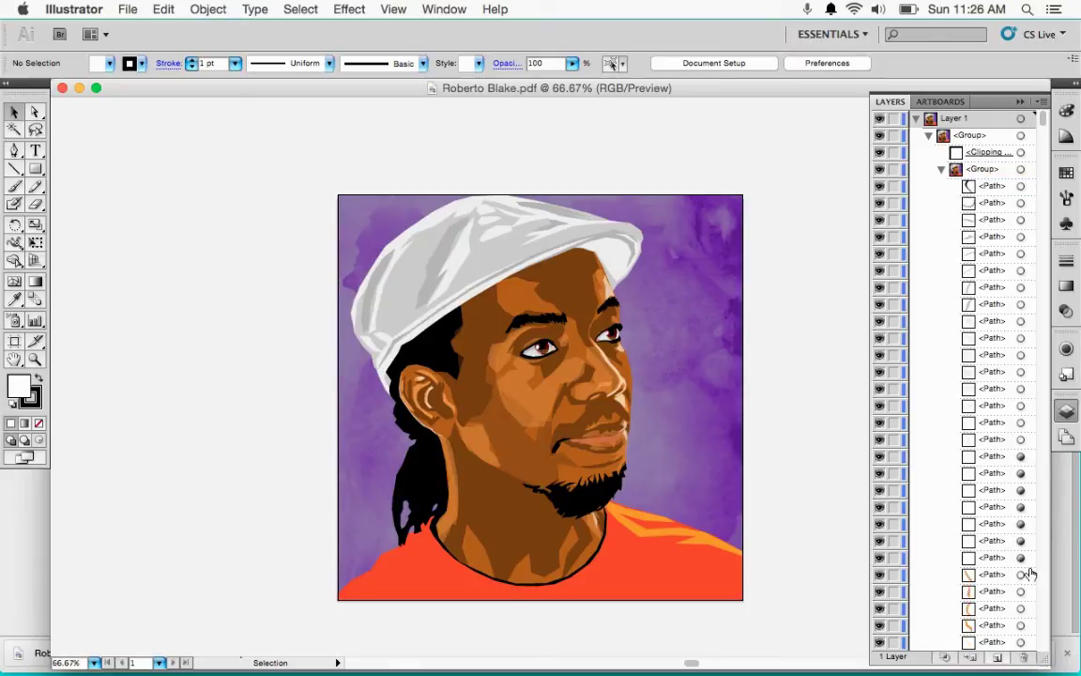
{"action": "left_click", "coordinate": [983, 155]}
{"action": "key", "text": "Delete"}
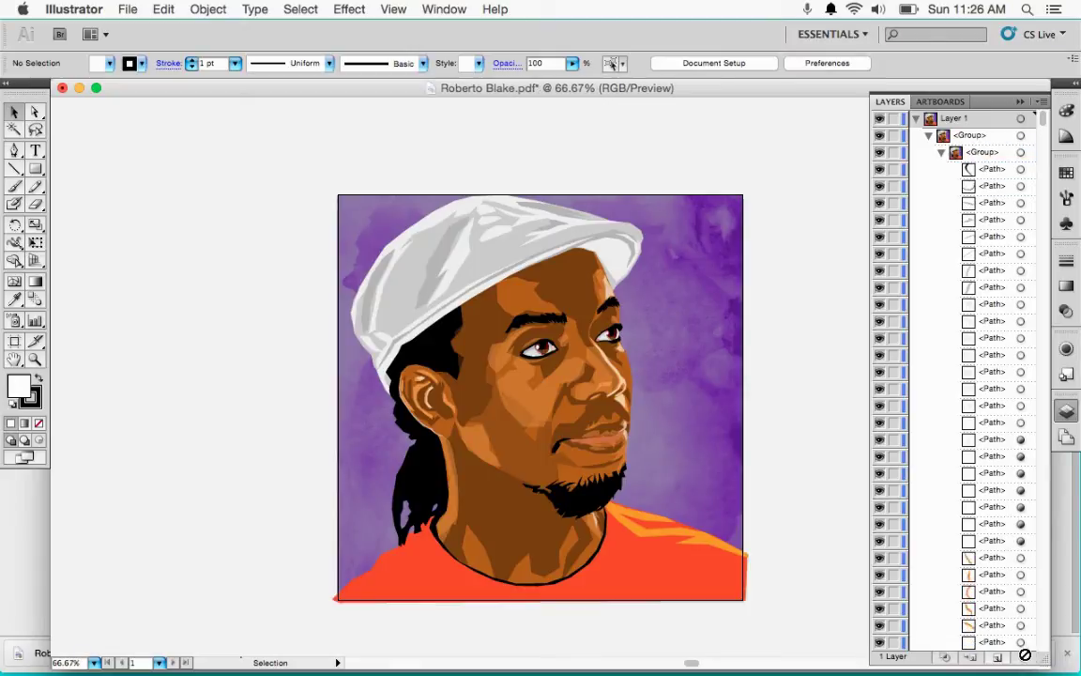
- Delete the purple texture group and the two background paths beneath it from the end of the layer stack
{"action": "scroll", "coordinate": [997, 460], "scroll_direction": "down", "scroll_amount": 10}
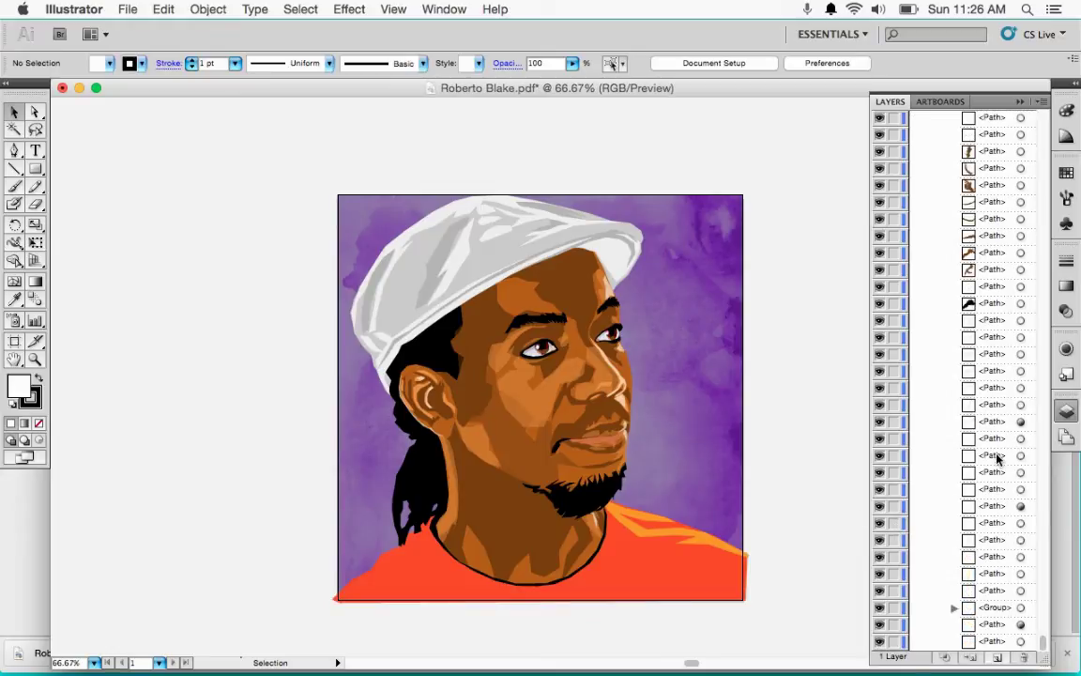
{"action": "left_click", "coordinate": [992, 641]}
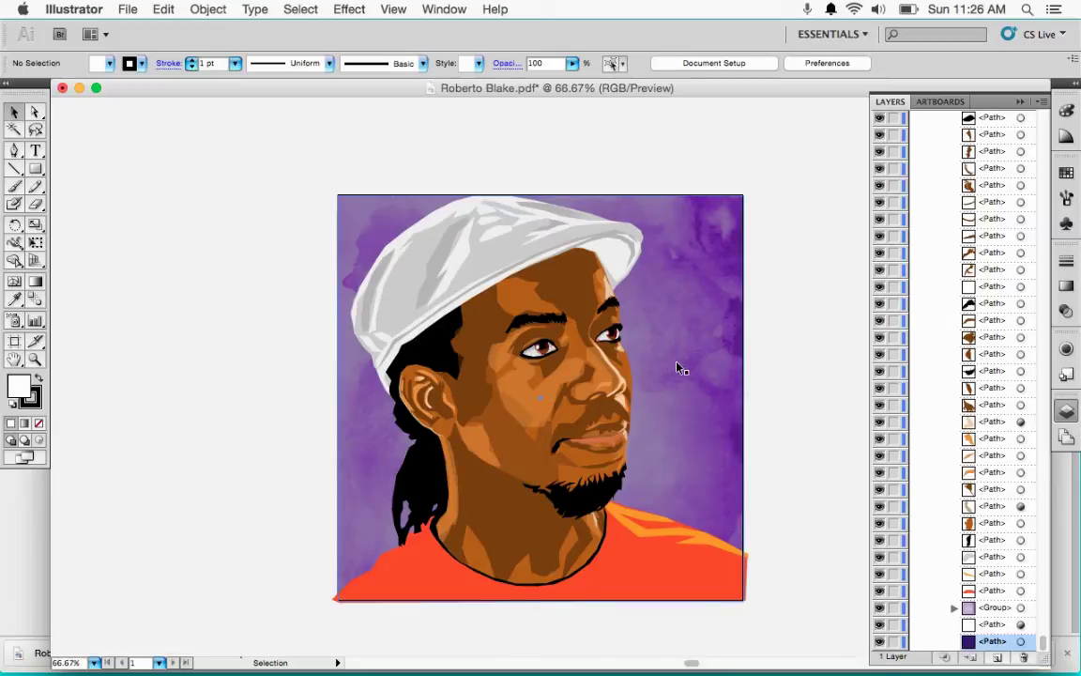
{"action": "scroll", "coordinate": [680, 368], "scroll_direction": "up", "scroll_amount": 9}
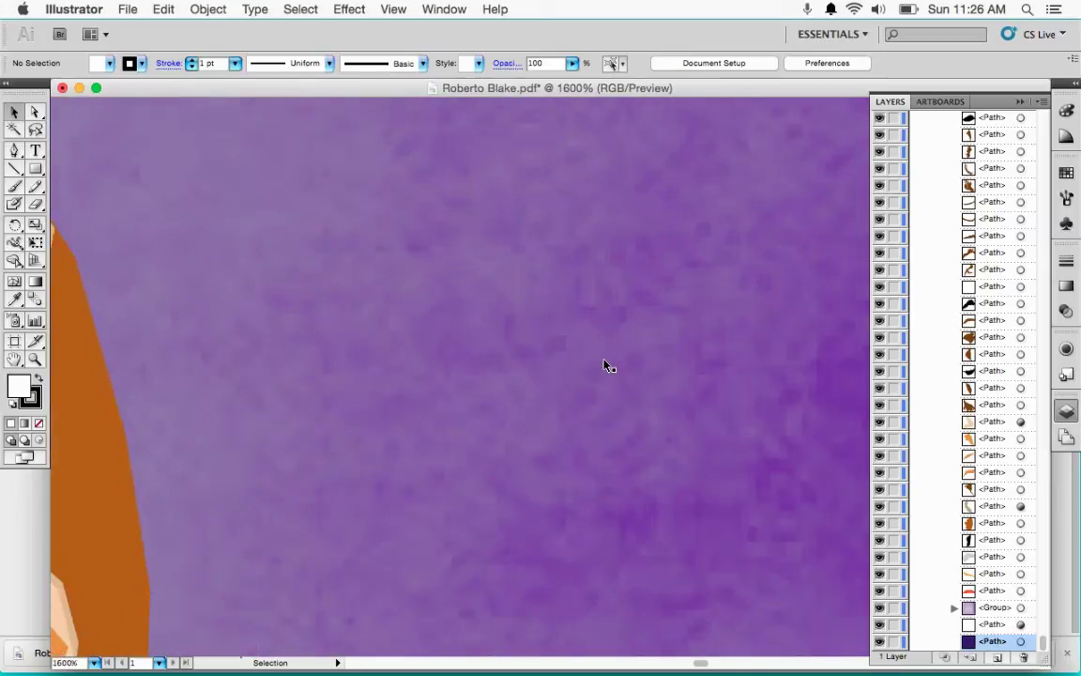
{"action": "scroll", "coordinate": [563, 366], "scroll_direction": "down", "scroll_amount": 5}
{"action": "scroll", "coordinate": [497, 362], "scroll_direction": "up", "scroll_amount": 4}
{"action": "scroll", "coordinate": [534, 358], "scroll_direction": "down", "scroll_amount": 1}
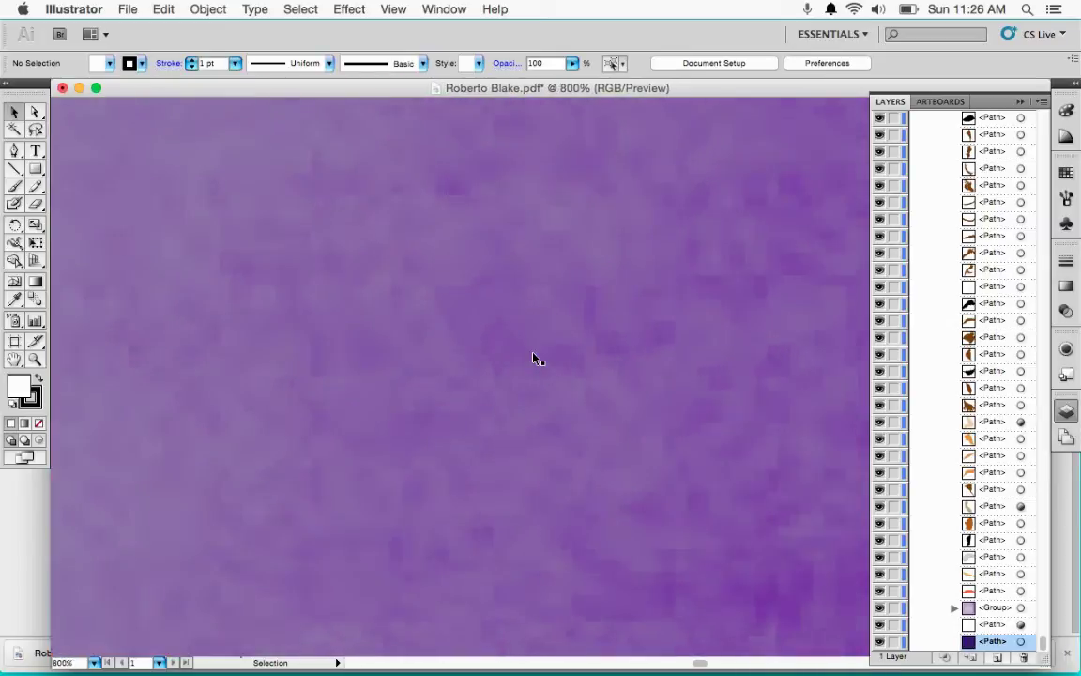
{"action": "scroll", "coordinate": [535, 358], "scroll_direction": "down", "scroll_amount": 2}
{"action": "scroll", "coordinate": [633, 357], "scroll_direction": "up", "scroll_amount": 4}
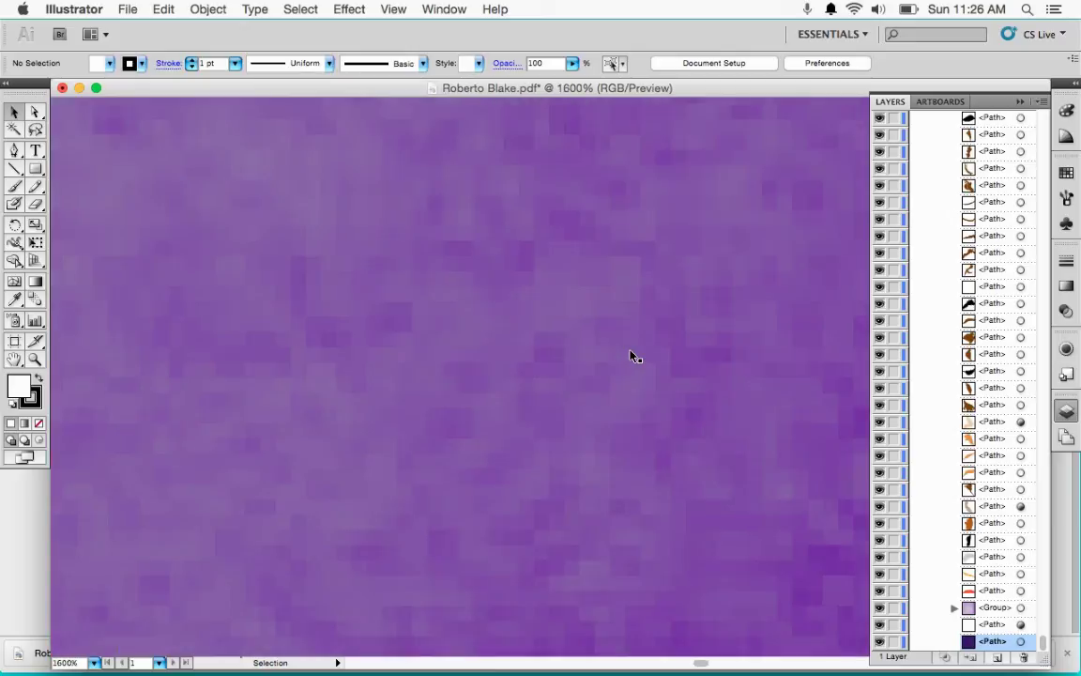
{"action": "scroll", "coordinate": [629, 354], "scroll_direction": "down", "scroll_amount": 6}
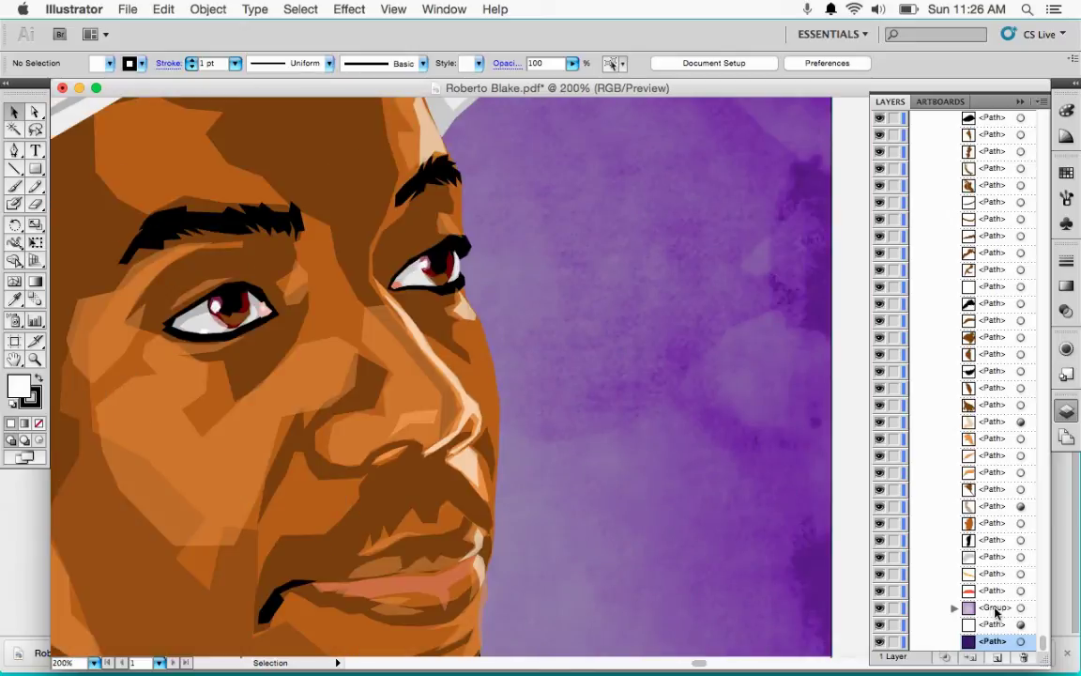
{"action": "left_click", "coordinate": [996, 608]}
{"action": "left_click", "coordinate": [1028, 659]}
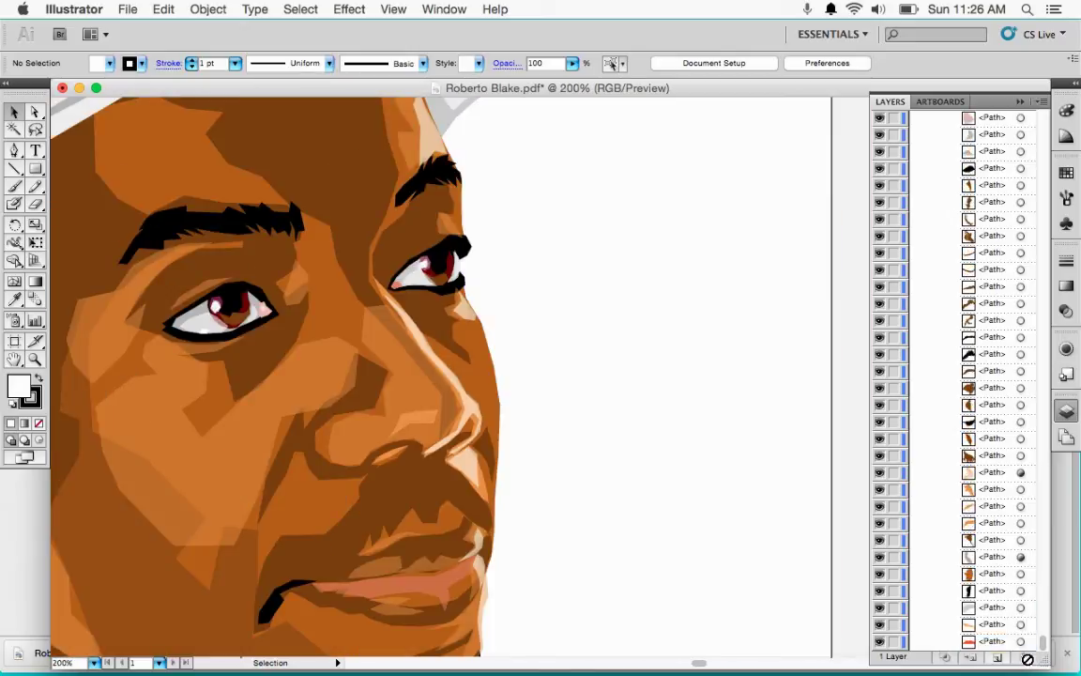
- Try moving the whole portrait off the artboard, undo the move, and deselect the artwork
{"action": "scroll", "coordinate": [628, 430], "scroll_direction": "down", "scroll_amount": 4}
{"action": "left_click_drag", "start_coordinate": [462, 366], "coordinate": [196, 245]}
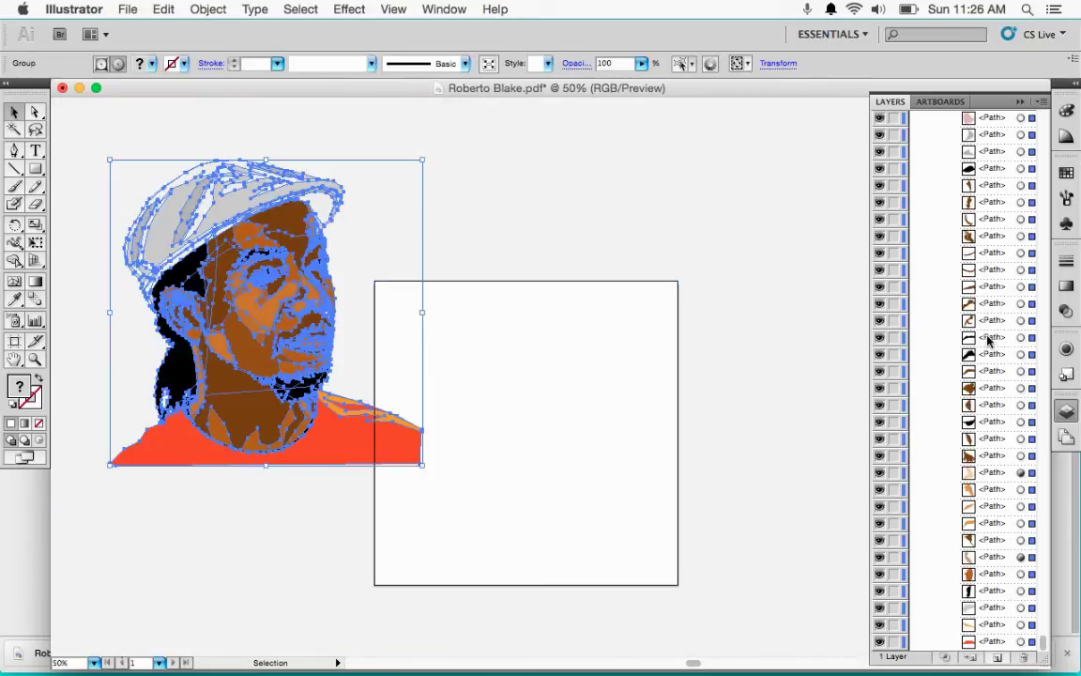
{"action": "scroll", "coordinate": [987, 341], "scroll_direction": "up", "scroll_amount": 10}
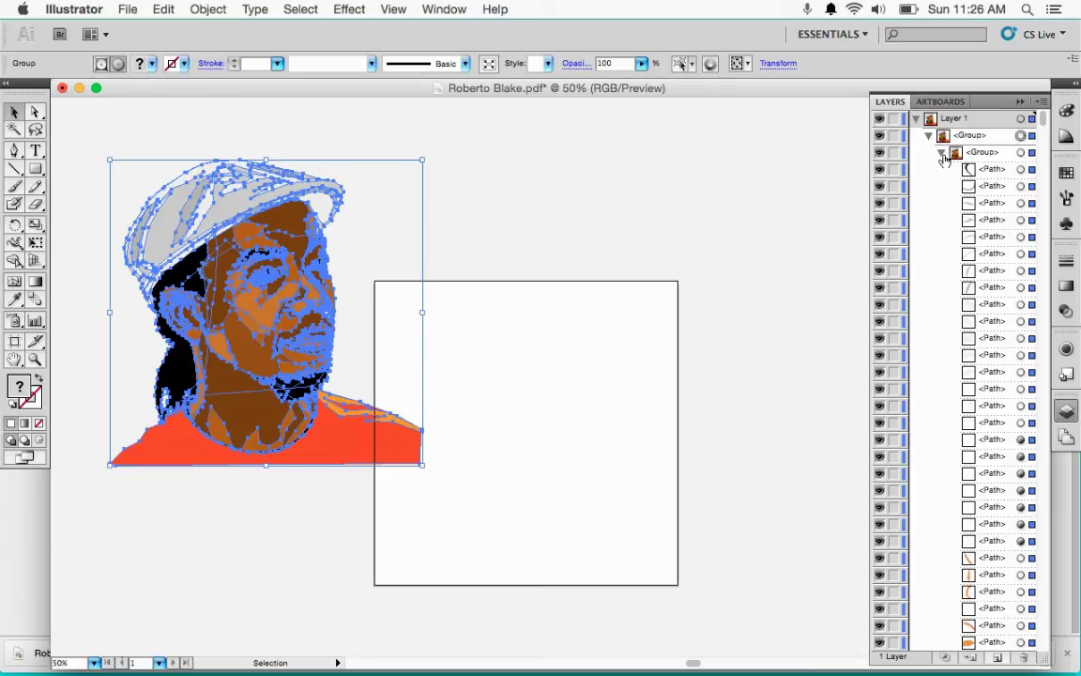
{"action": "key", "text": "super+z"}
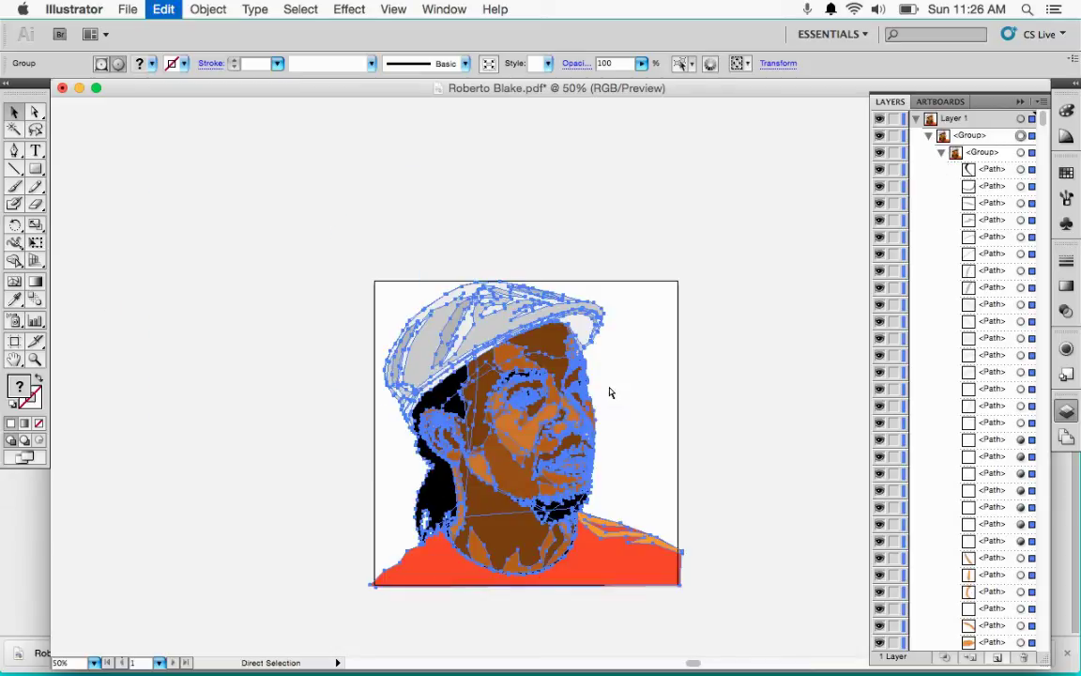
{"action": "left_click", "coordinate": [731, 402]}
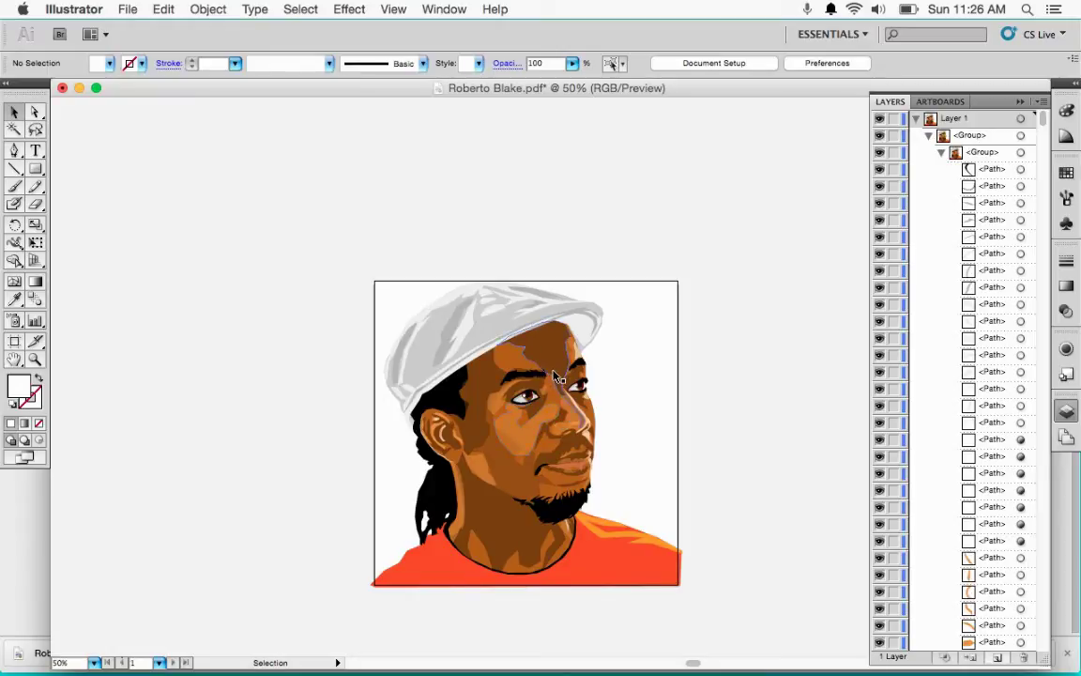
- Isolate the outer portrait group and ungroup the nested group inside it
{"action": "double_click", "coordinate": [492, 397]}
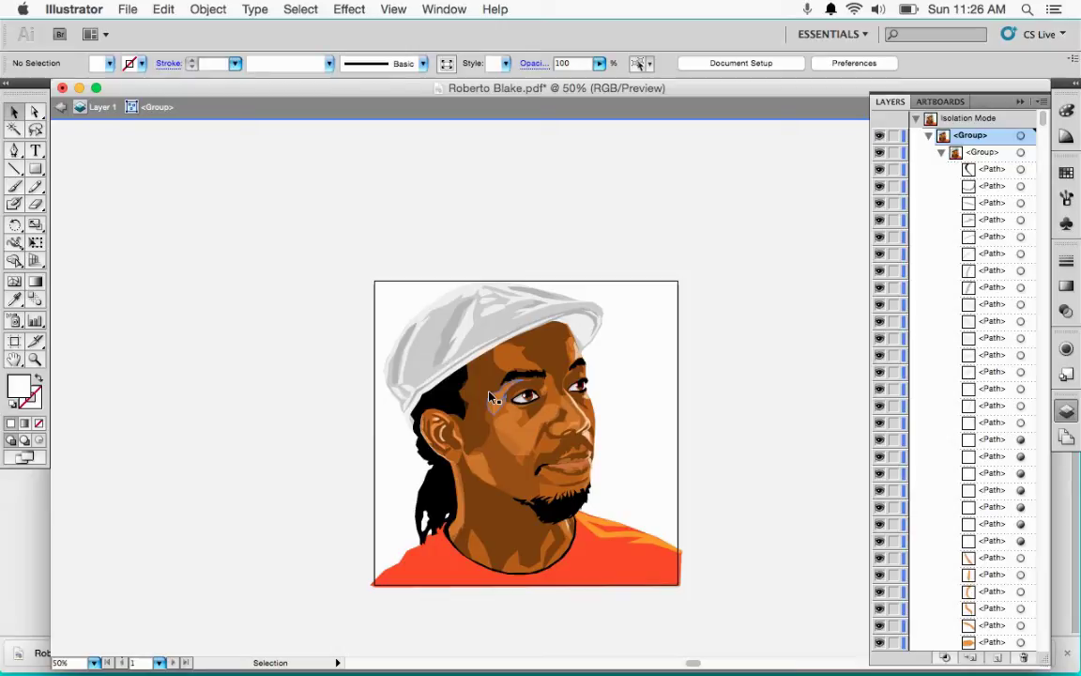
{"action": "left_click_drag", "start_coordinate": [742, 248], "coordinate": [375, 568]}
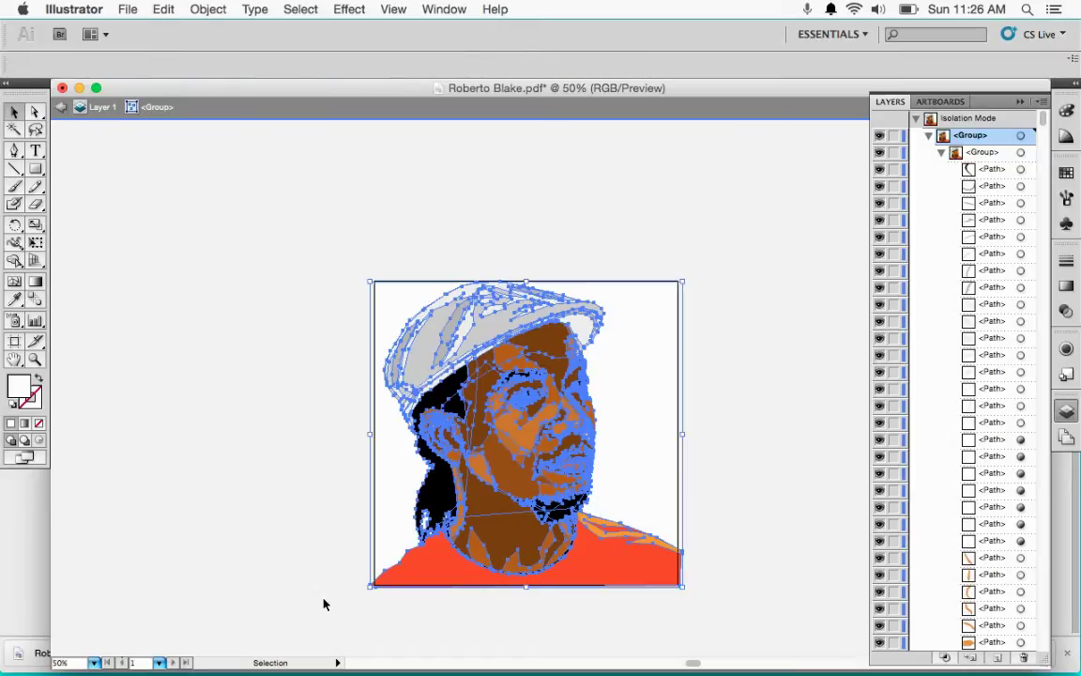
{"action": "left_click", "coordinate": [210, 11]}
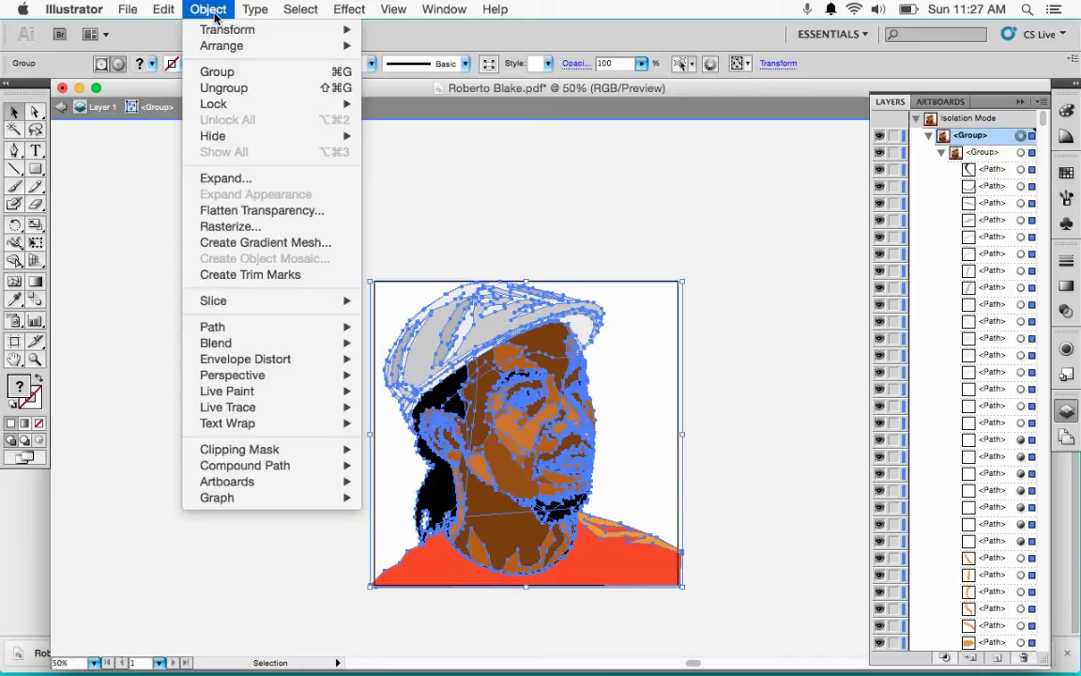
{"action": "left_click", "coordinate": [233, 88]}
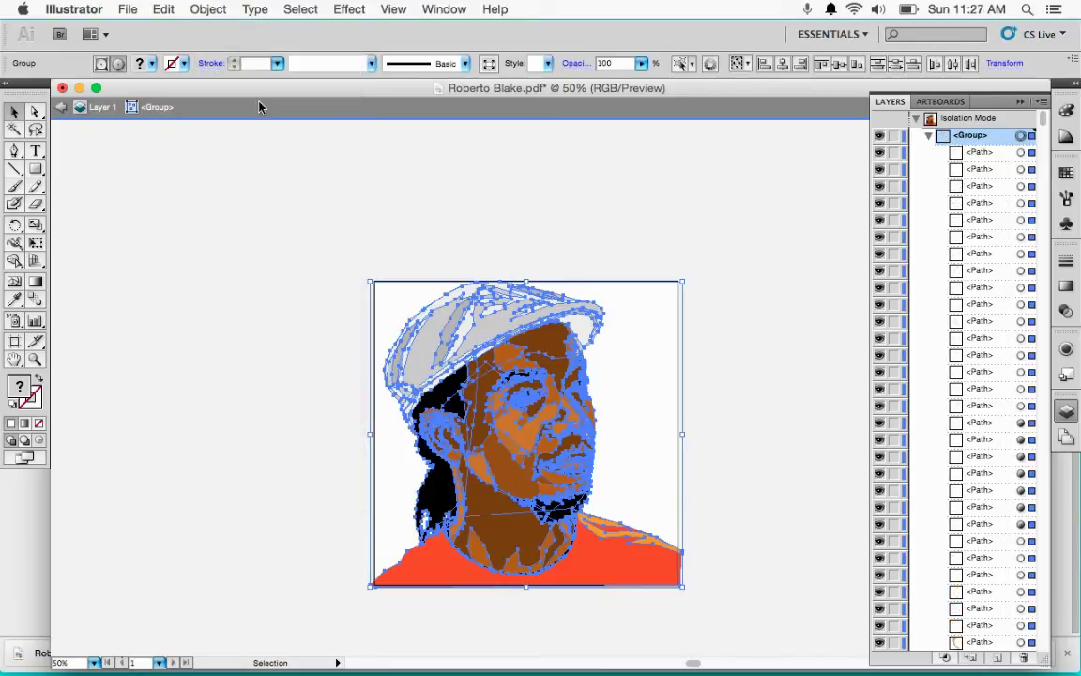
{"action": "left_click", "coordinate": [207, 10]}
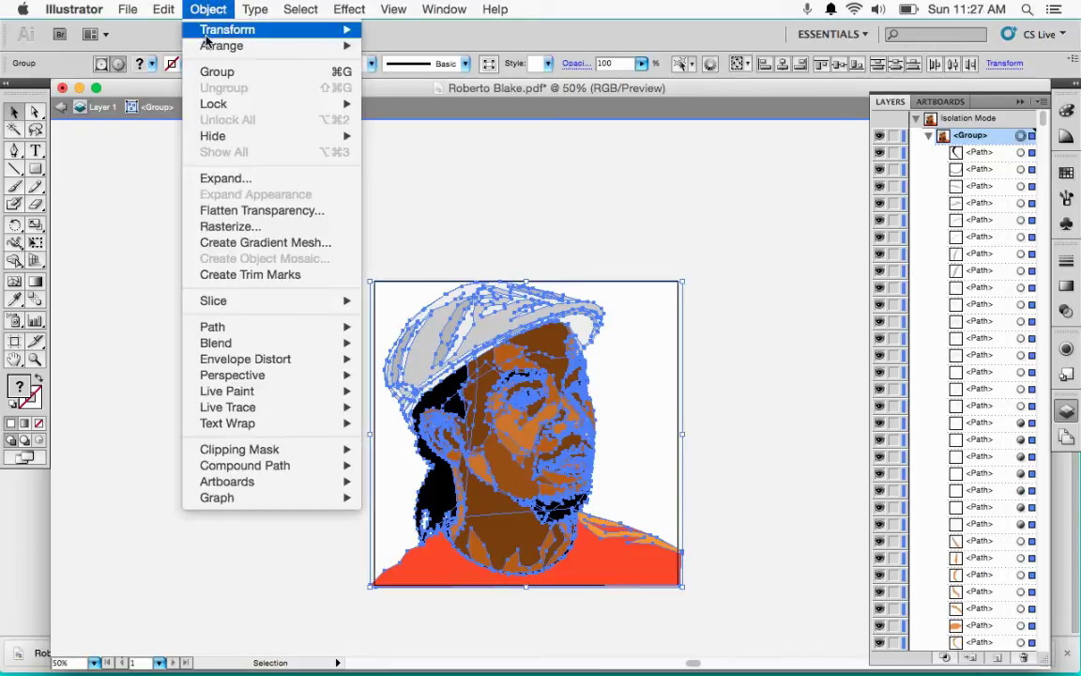
{"action": "left_click", "coordinate": [576, 217]}
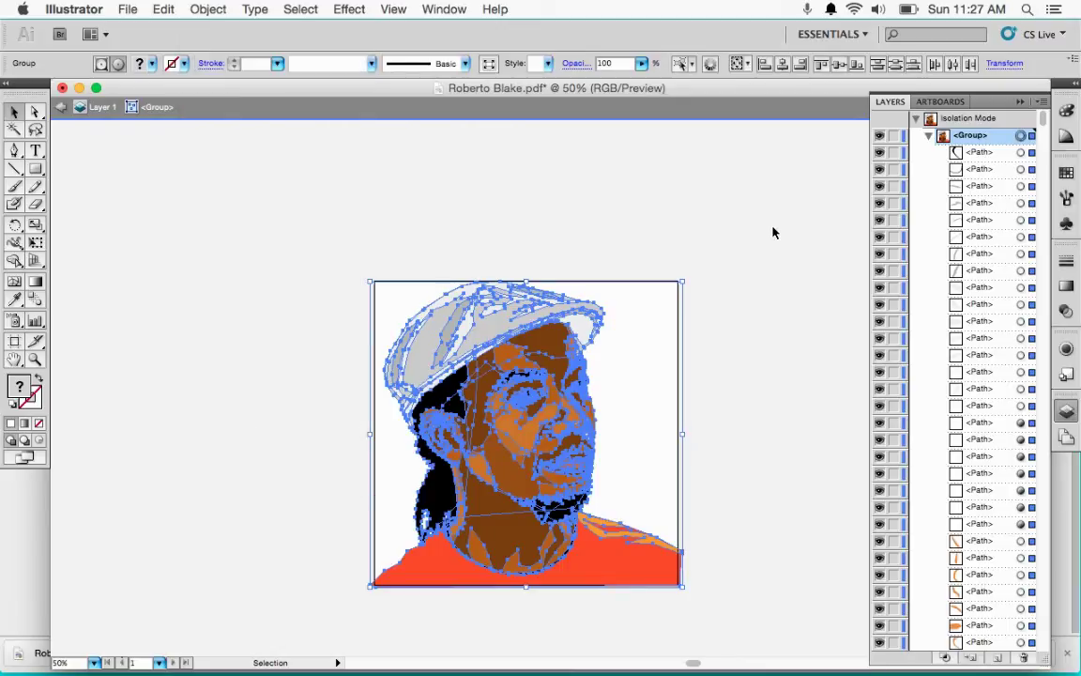
{"action": "left_click", "coordinate": [741, 232]}
{"action": "left_click_drag", "start_coordinate": [741, 232], "coordinate": [405, 540]}
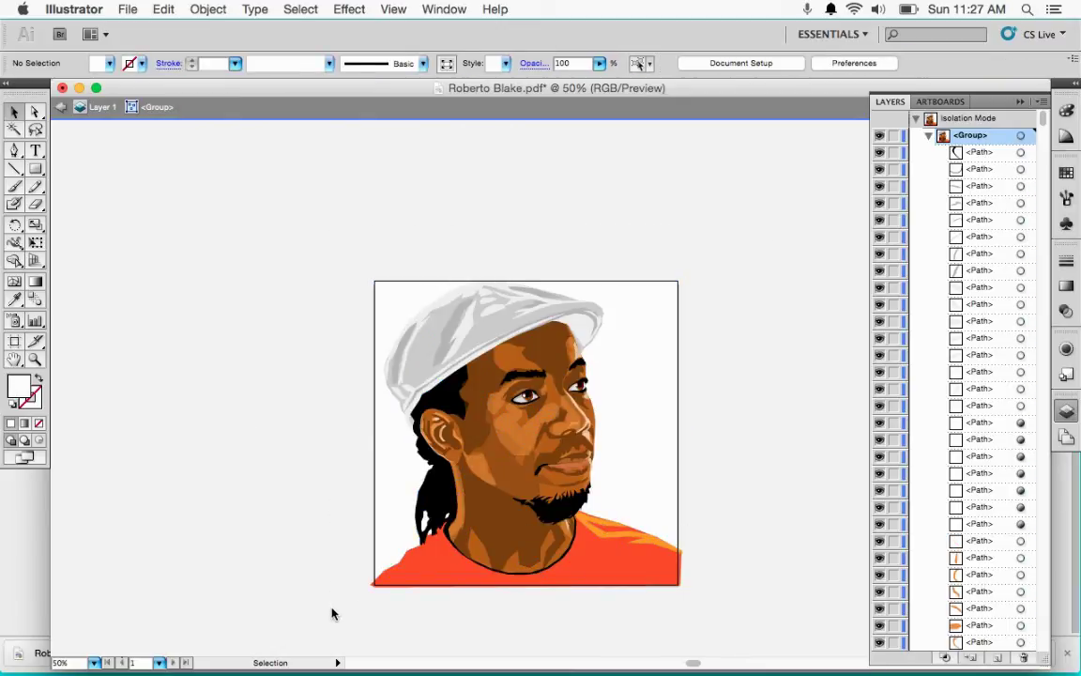
{"action": "left_click", "coordinate": [207, 10]}
{"action": "left_click", "coordinate": [211, 10]}
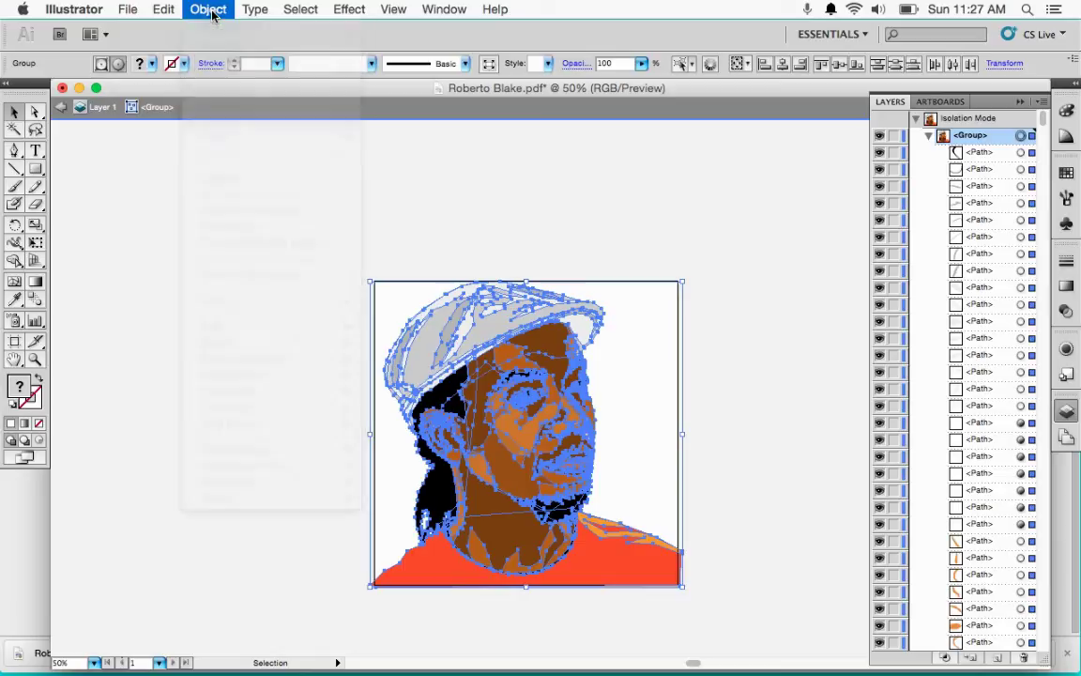
{"action": "left_click", "coordinate": [552, 218]}
{"action": "double_click", "coordinate": [530, 342]}
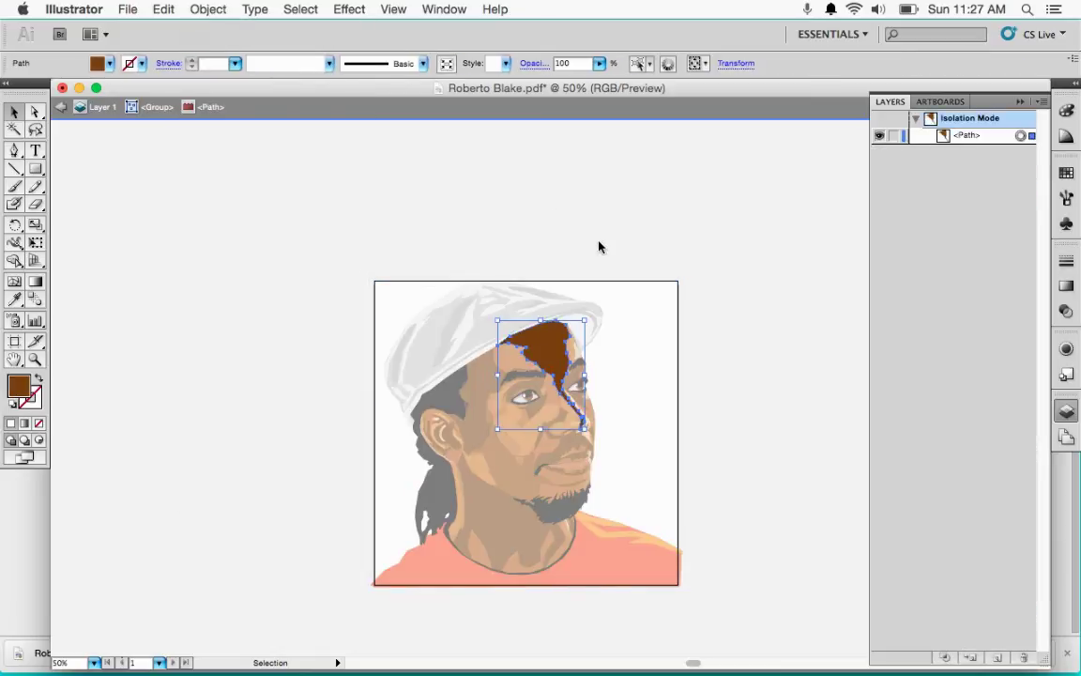
{"action": "left_click", "coordinate": [695, 239]}
{"action": "left_click_drag", "start_coordinate": [696, 240], "coordinate": [321, 584]}
- Exit isolation mode, ungroup the remaining portrait group directly under Layer 1, and deselect the artwork
{"action": "key", "text": "Escape"}
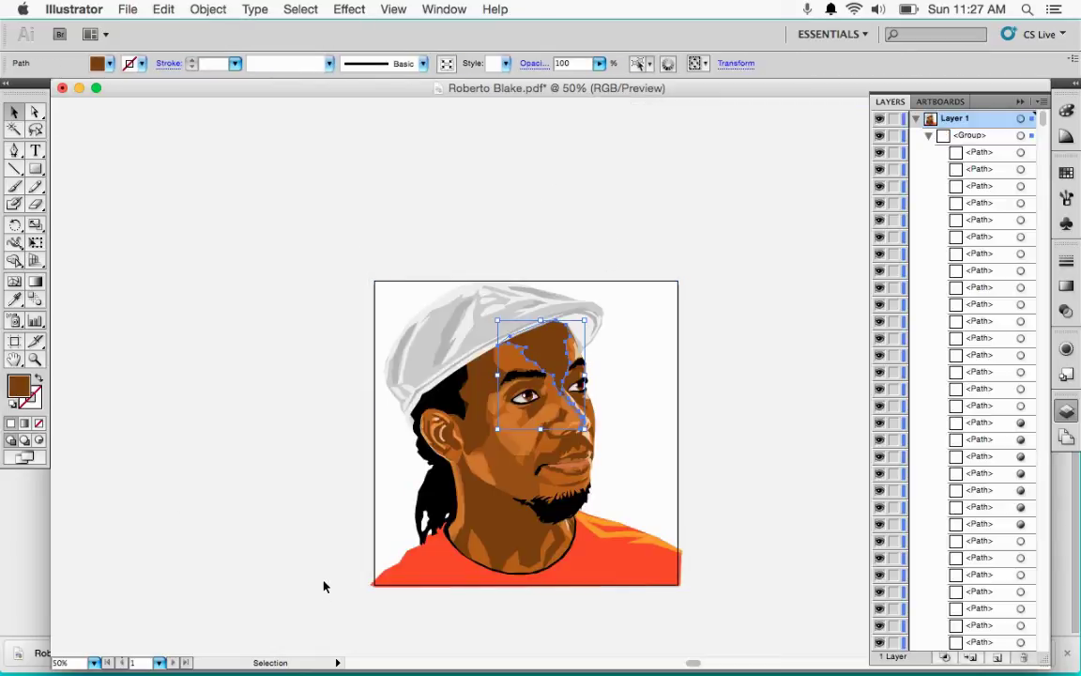
{"action": "left_click", "coordinate": [718, 280]}
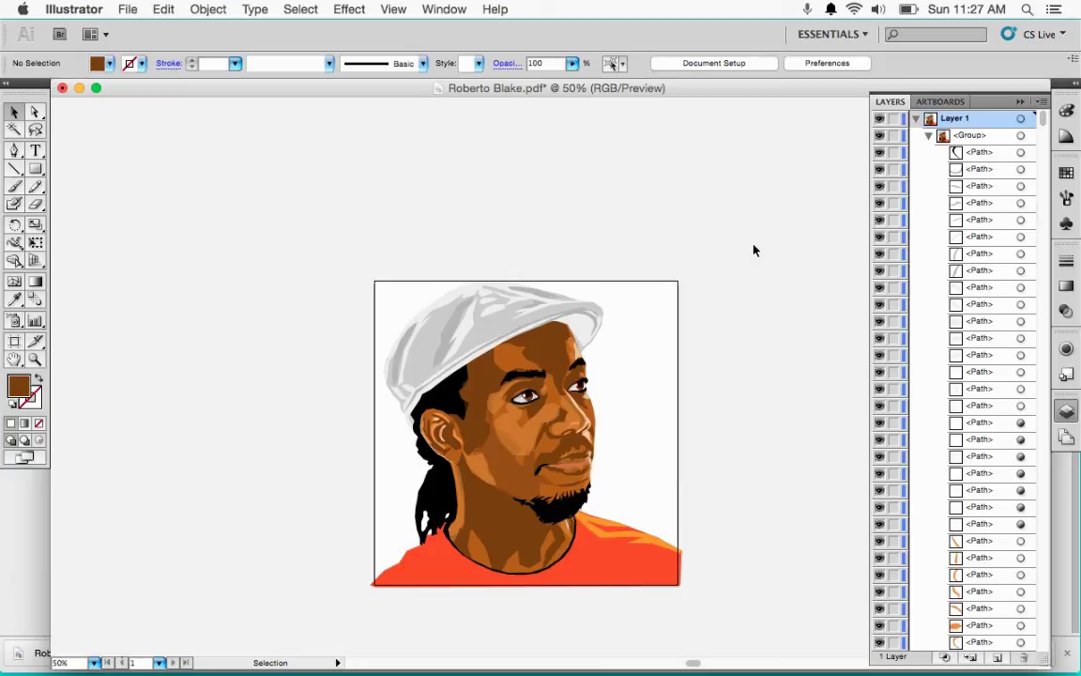
{"action": "left_click", "coordinate": [972, 137]}
{"action": "left_click_drag", "start_coordinate": [749, 228], "coordinate": [298, 610]}
{"action": "left_click", "coordinate": [210, 10]}
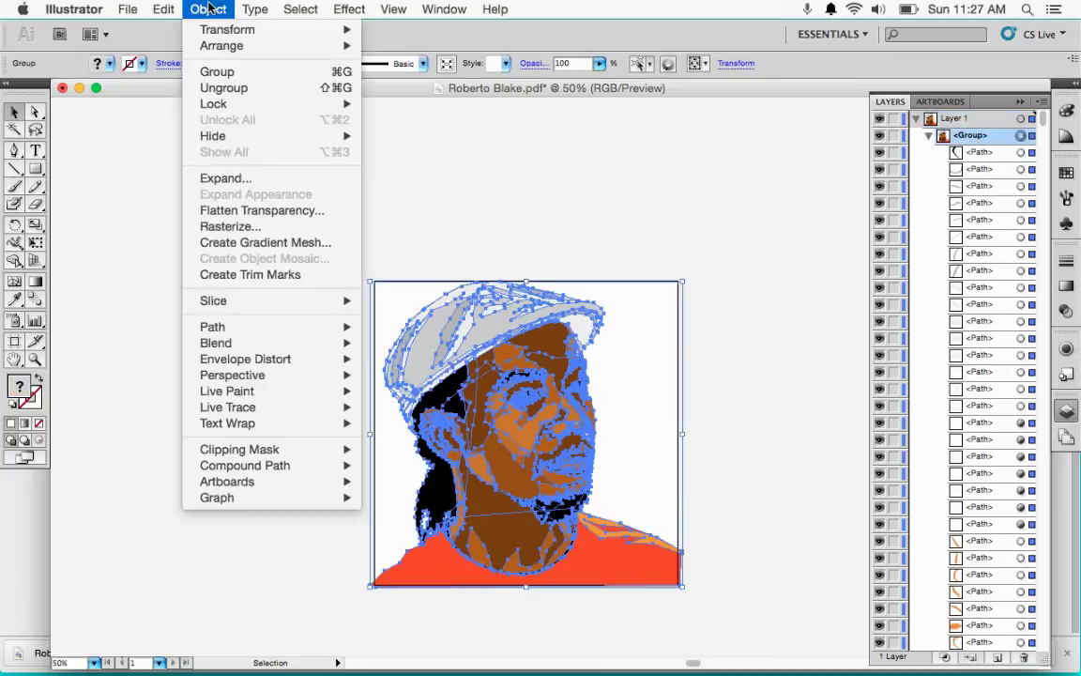
{"action": "left_click", "coordinate": [224, 84]}
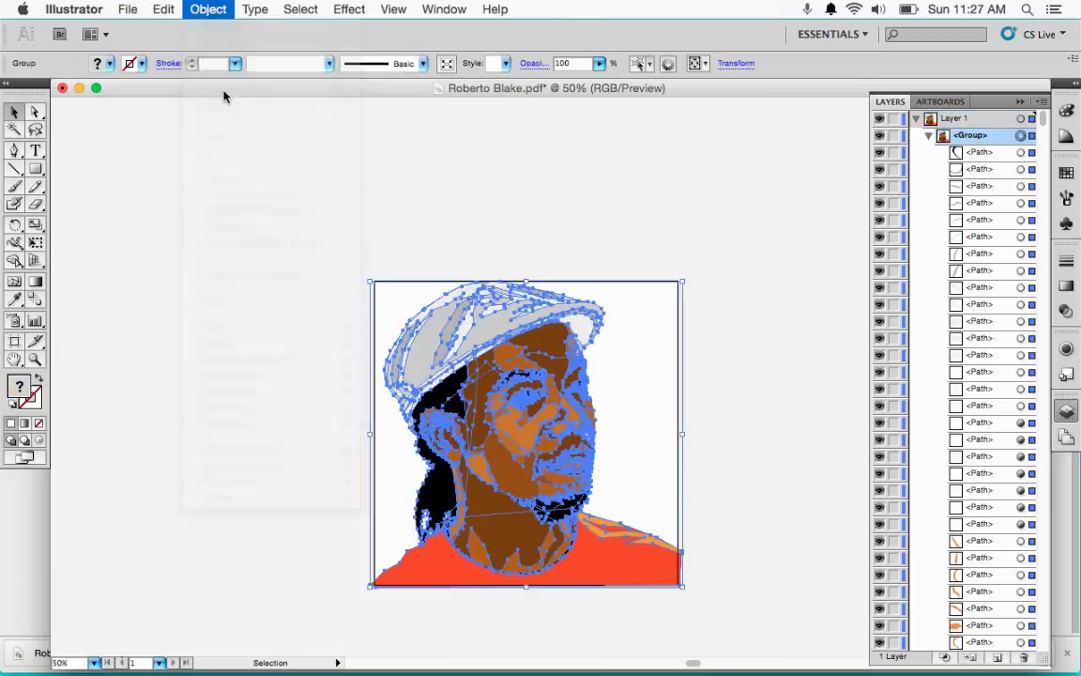
{"action": "left_click", "coordinate": [698, 211]}
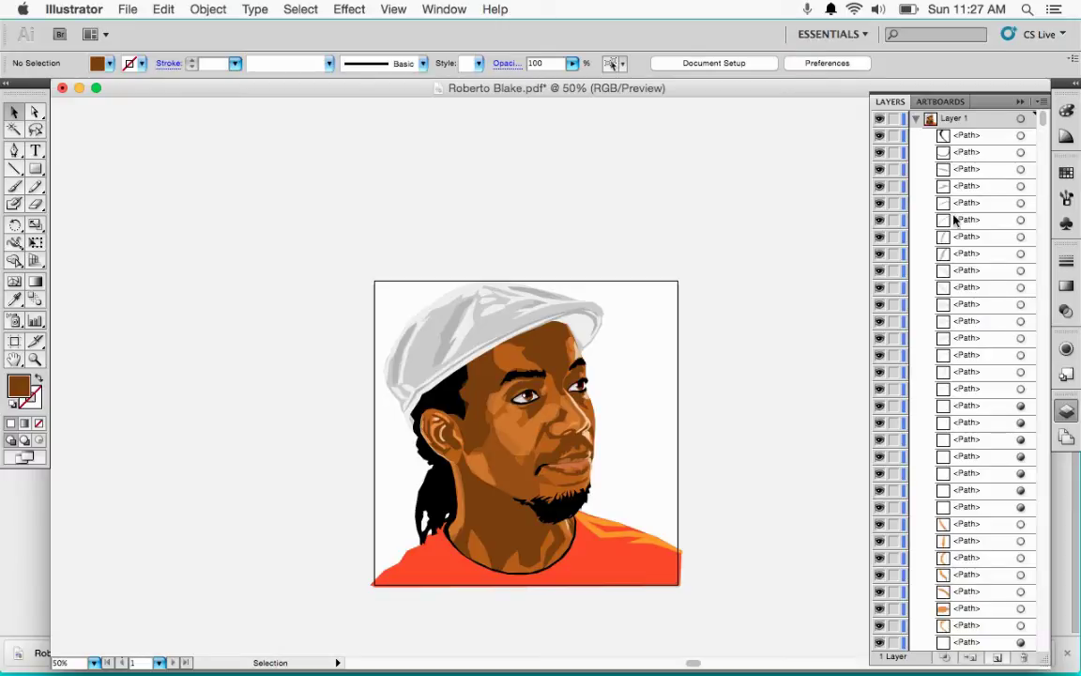
- Select the forehead path and the whole portrait to check whether anything can still be ungrouped, leaving everything deselected
{"action": "left_click", "coordinate": [554, 364]}
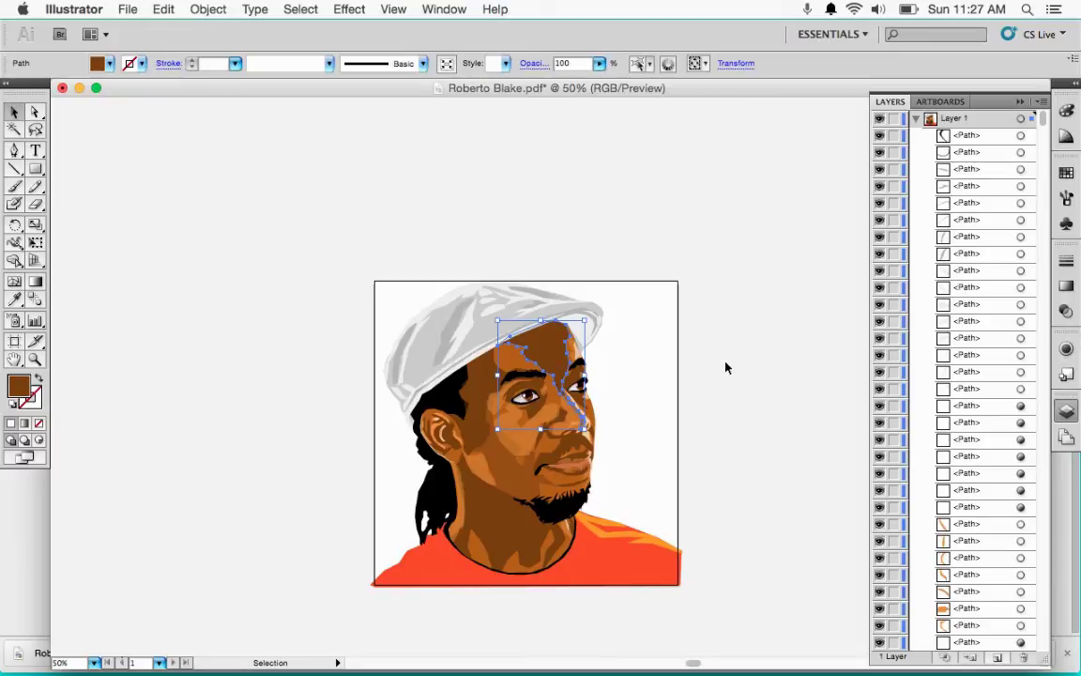
{"action": "left_click_drag", "start_coordinate": [777, 214], "coordinate": [328, 545]}
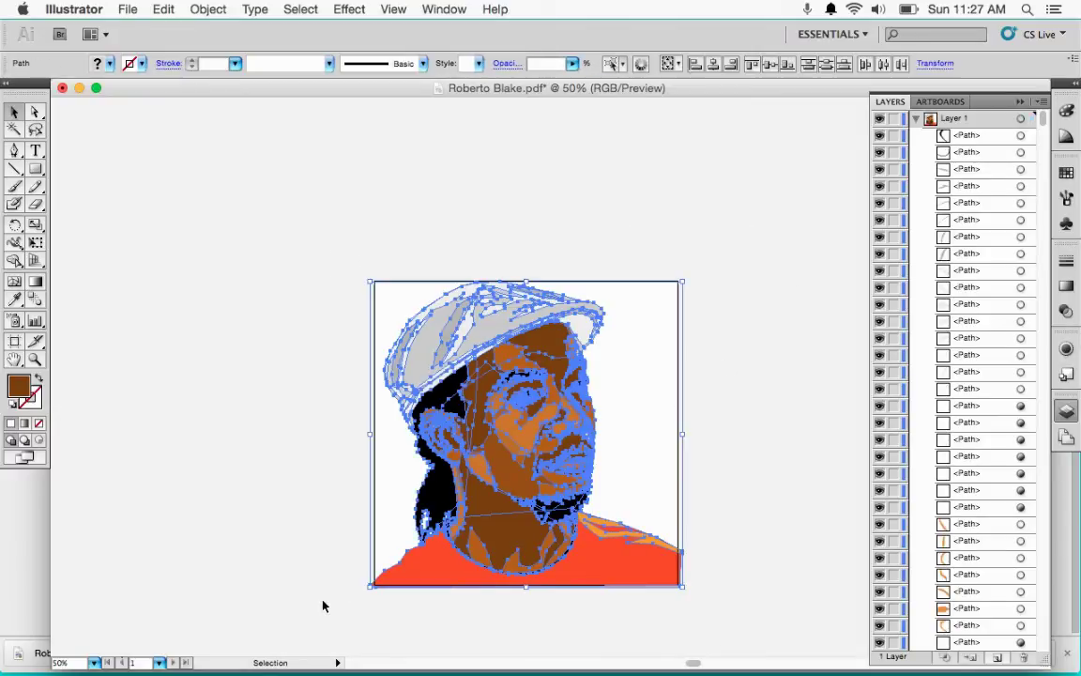
{"action": "left_click", "coordinate": [195, 8]}
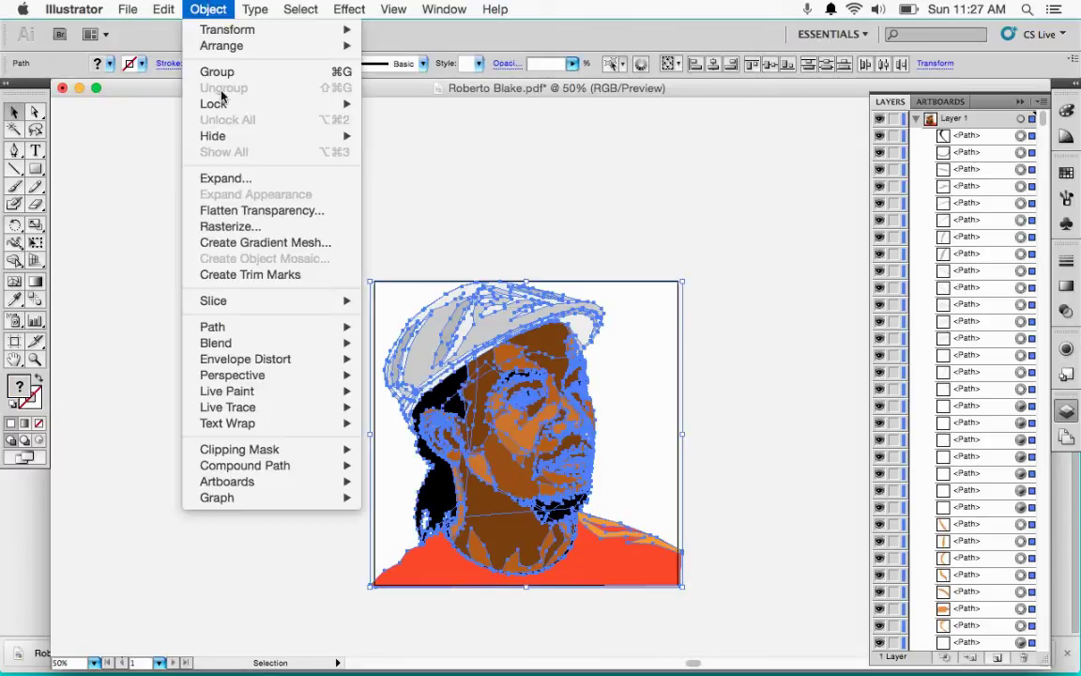
{"action": "left_click", "coordinate": [651, 224]}
{"action": "left_click", "coordinate": [787, 343]}
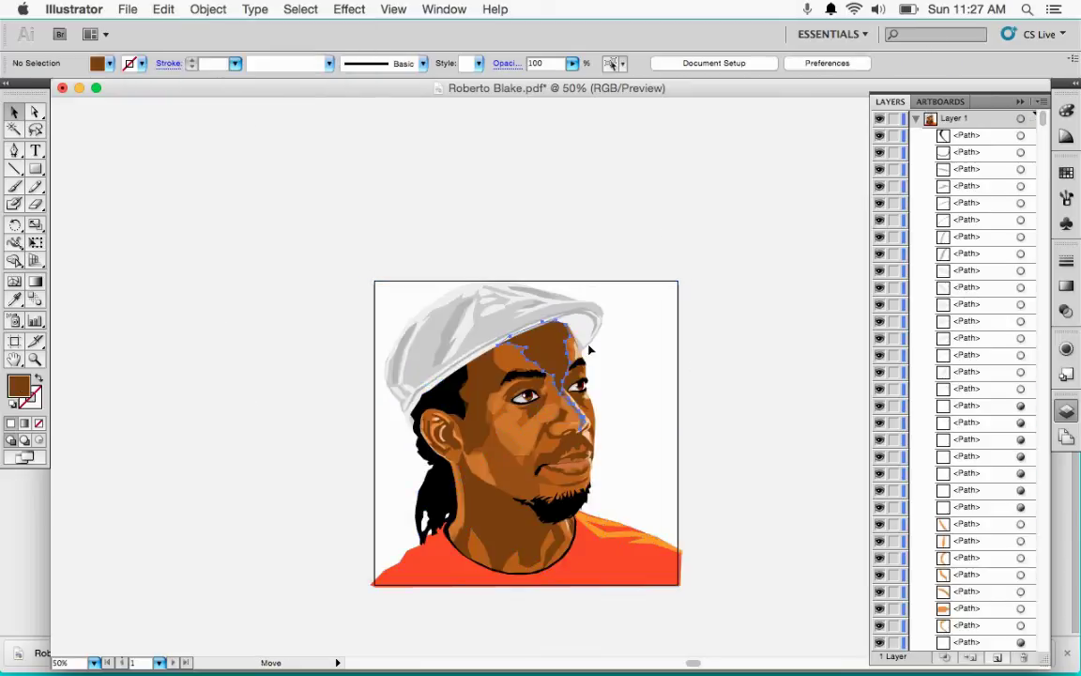
- Try moving the brown forehead path on its own, undo the move, and deselect it
{"action": "left_click", "coordinate": [594, 364]}
{"action": "left_click_drag", "start_coordinate": [597, 357], "coordinate": [574, 404]}
{"action": "key", "text": "super+z"}
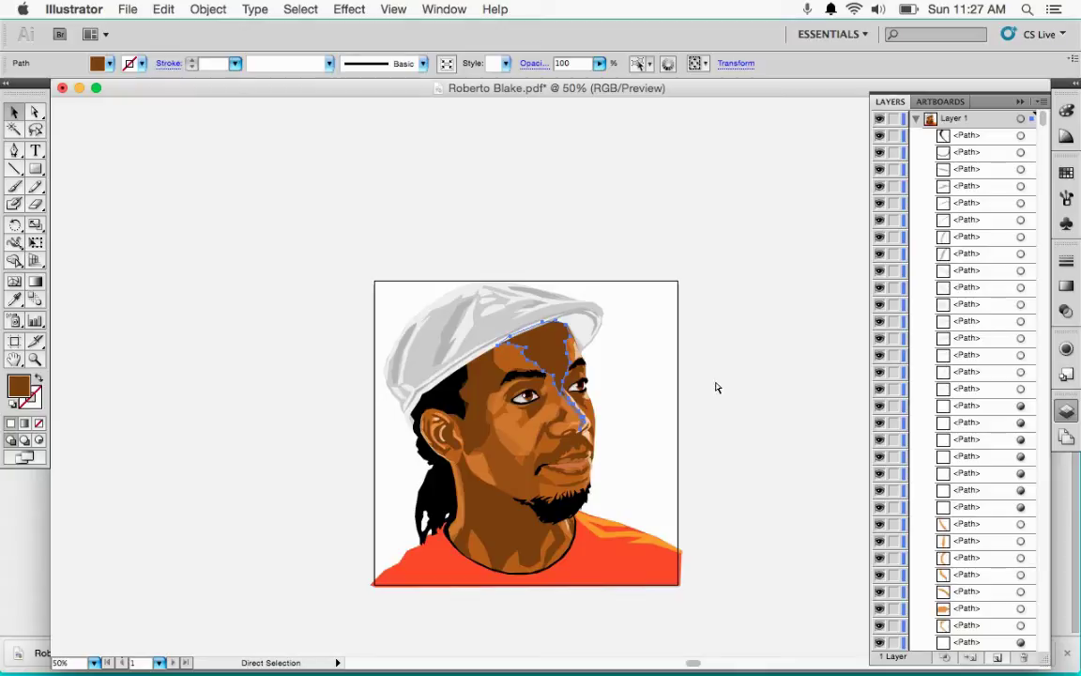
{"action": "left_click", "coordinate": [784, 347]}
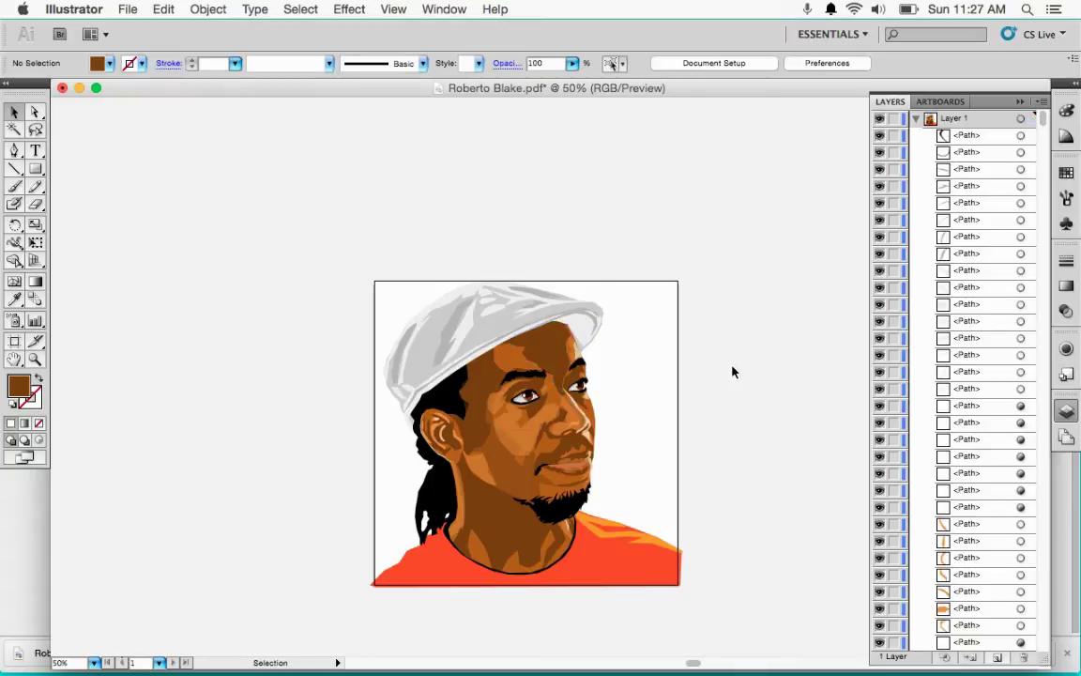
- Select every path of the portrait and combine them into a single group
{"action": "scroll", "coordinate": [720, 338], "scroll_direction": "down", "scroll_amount": 2}
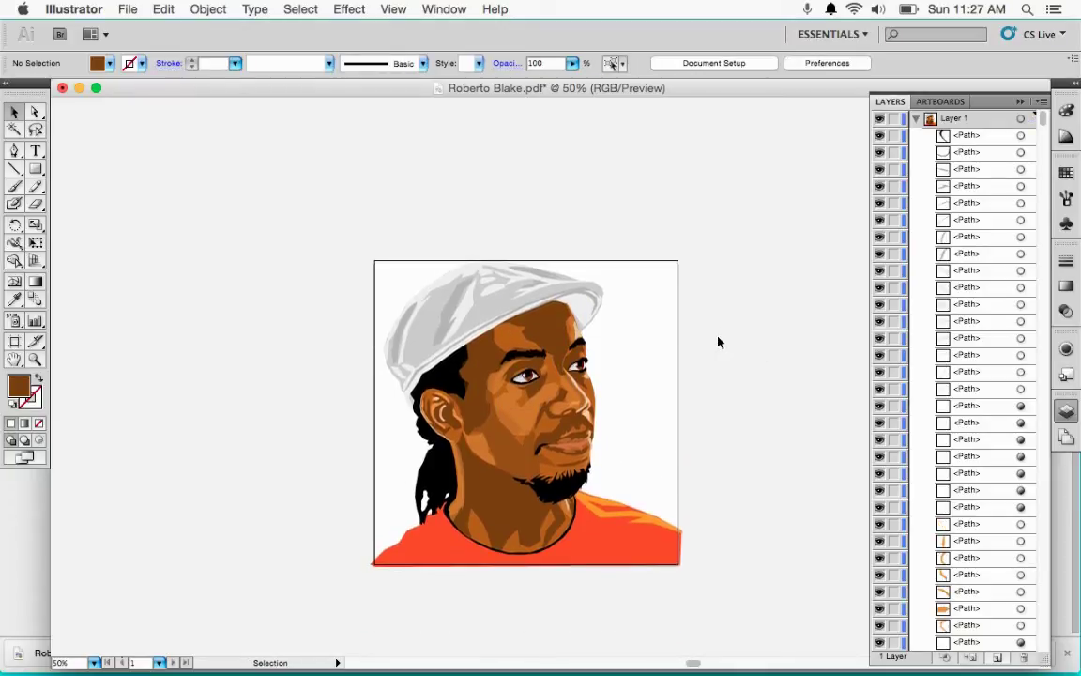
{"action": "left_click_drag", "start_coordinate": [688, 553], "coordinate": [345, 234]}
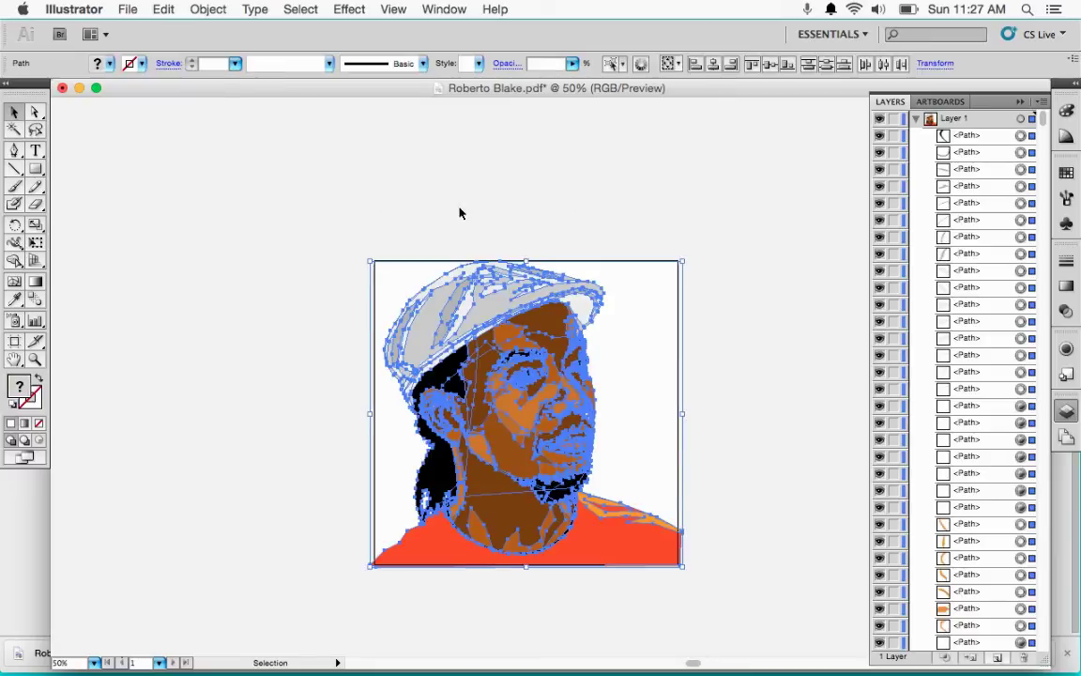
{"action": "left_click", "coordinate": [208, 9]}
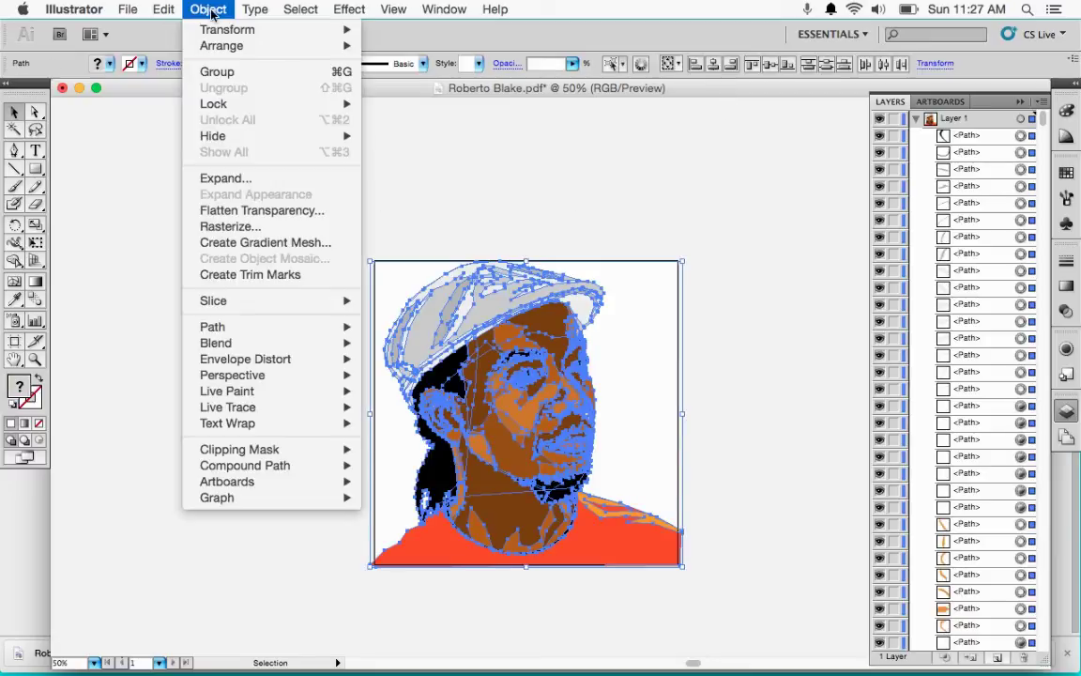
{"action": "left_click", "coordinate": [233, 72]}
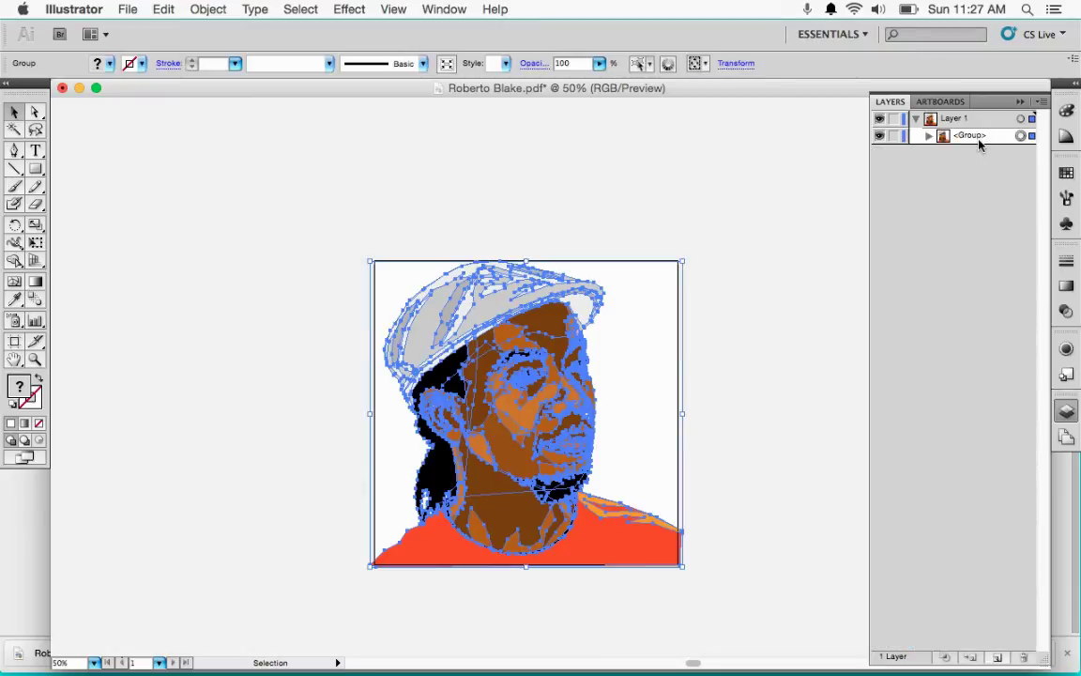
- Rename the new portrait group with the subject's full name followed by "Vectors"
{"action": "left_click", "coordinate": [979, 138]}
{"action": "double_click", "coordinate": [976, 138]}
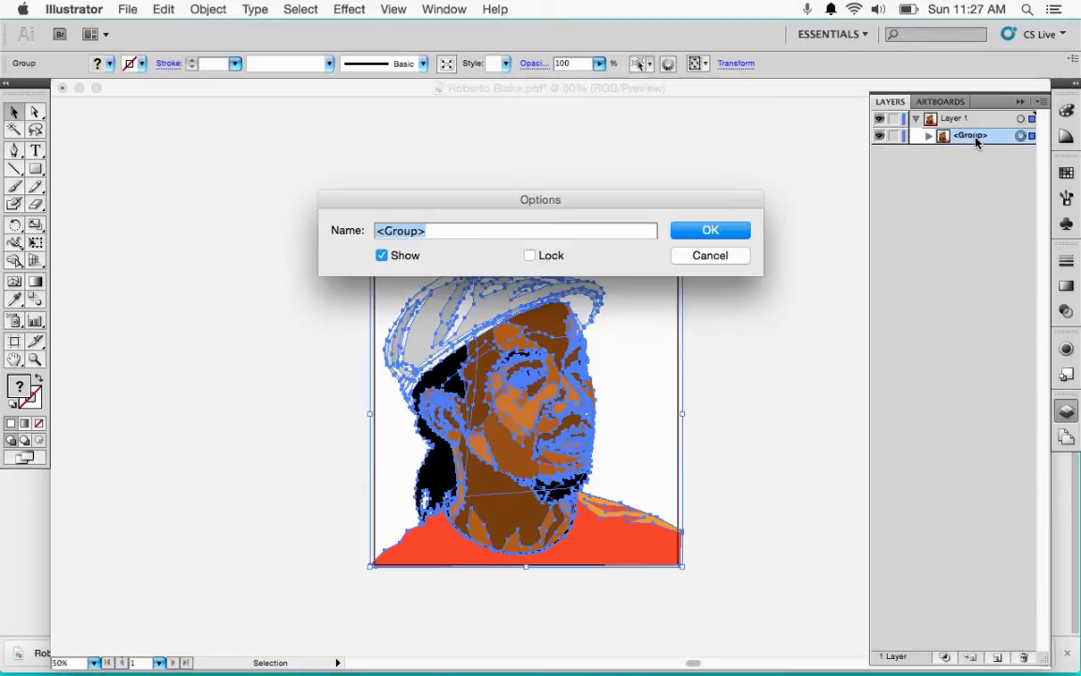
{"action": "type", "text": "Robe"}
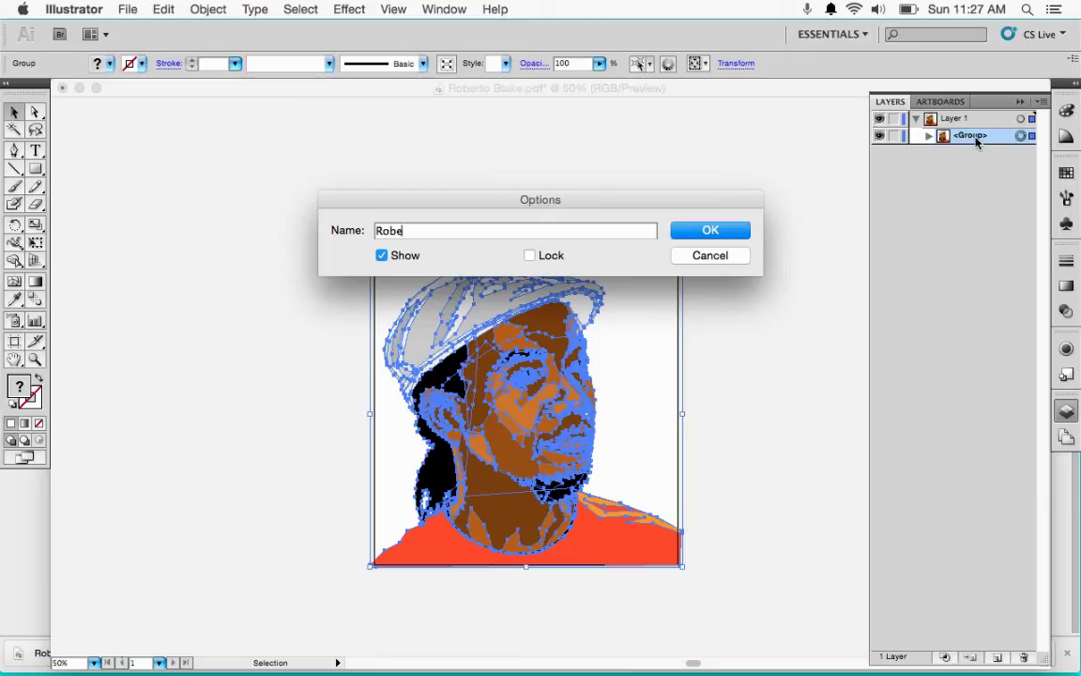
{"action": "type", "text": "rto Blake Vectors"}
{"action": "key", "text": "Return"}
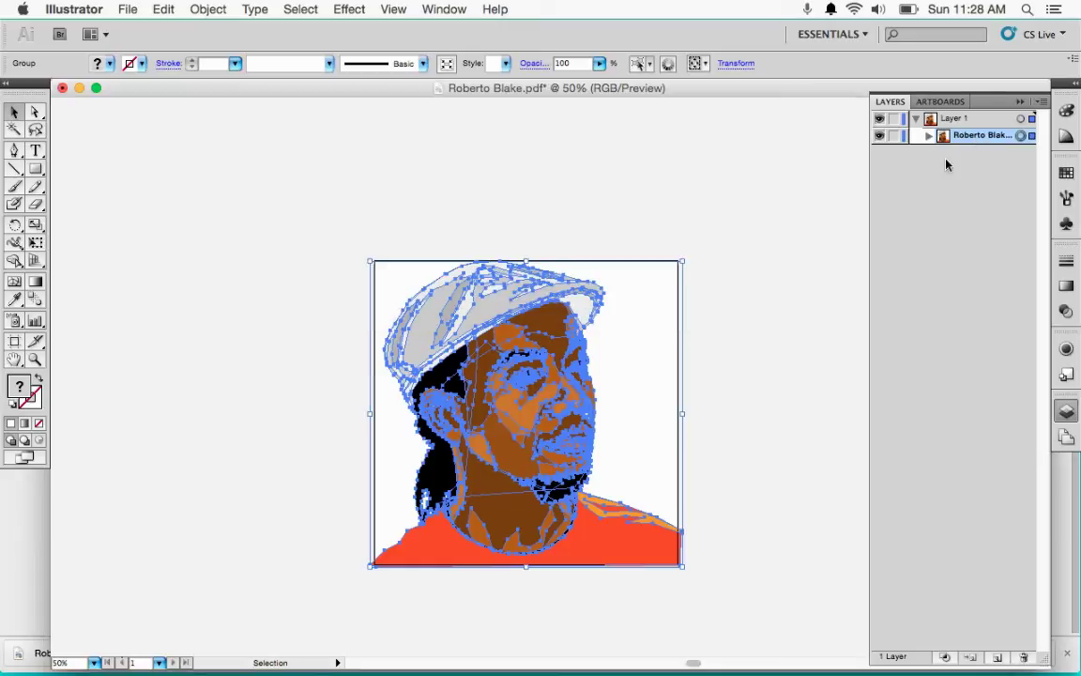
- Move the portrait group off the artboard to its left side, leaving the artboard almost empty
{"action": "left_click", "coordinate": [808, 311]}
{"action": "left_click_drag", "start_coordinate": [500, 404], "coordinate": [242, 353]}
{"action": "left_click", "coordinate": [638, 408]}
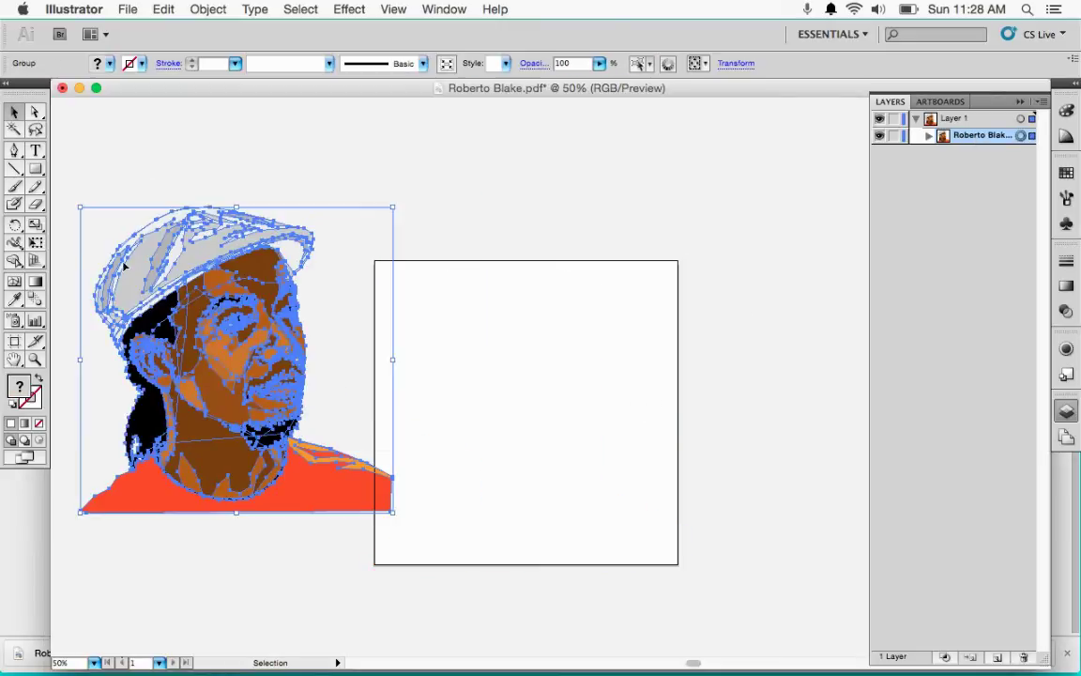
- Draw a large circle on the artboard with the Ellipse tool and fill it with bright green
{"action": "left_click", "coordinate": [35, 169]}
{"action": "left_click_drag", "start_coordinate": [38, 176], "coordinate": [93, 182]}
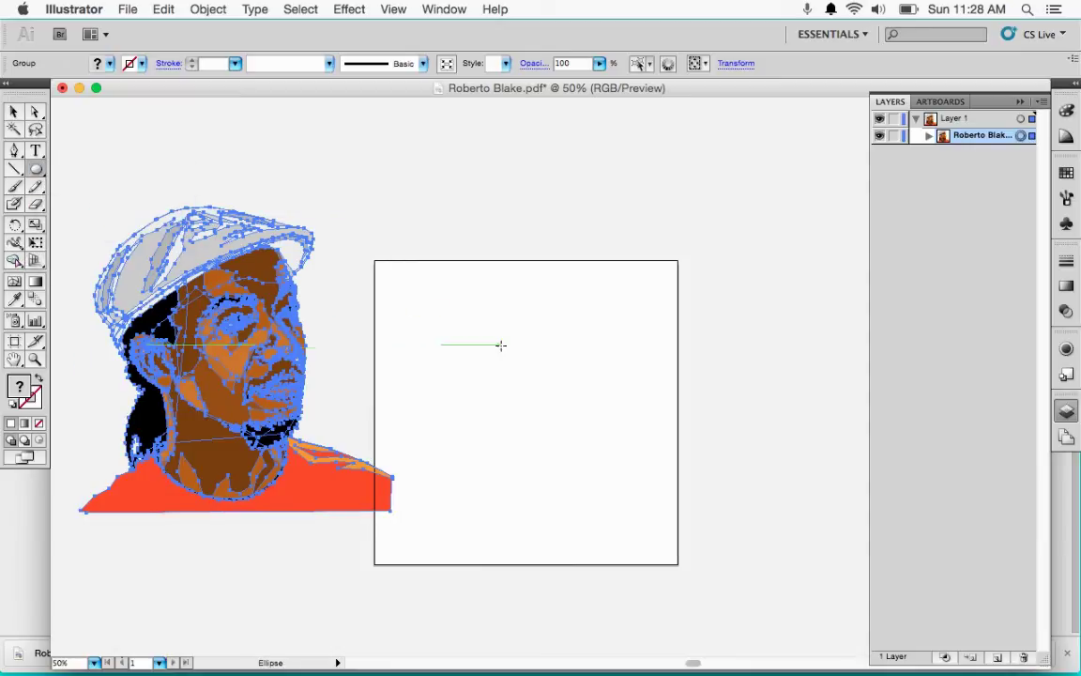
{"action": "left_click_drag", "start_coordinate": [451, 294], "coordinate": [656, 561]}
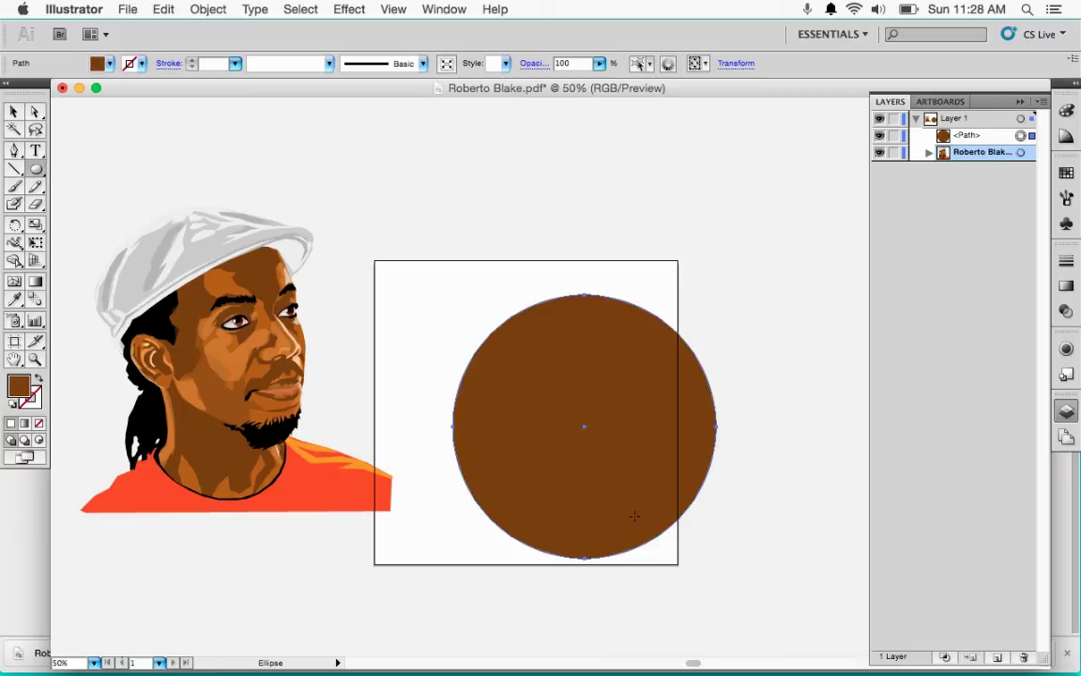
{"action": "key", "text": "v"}
{"action": "left_click", "coordinate": [19, 387]}
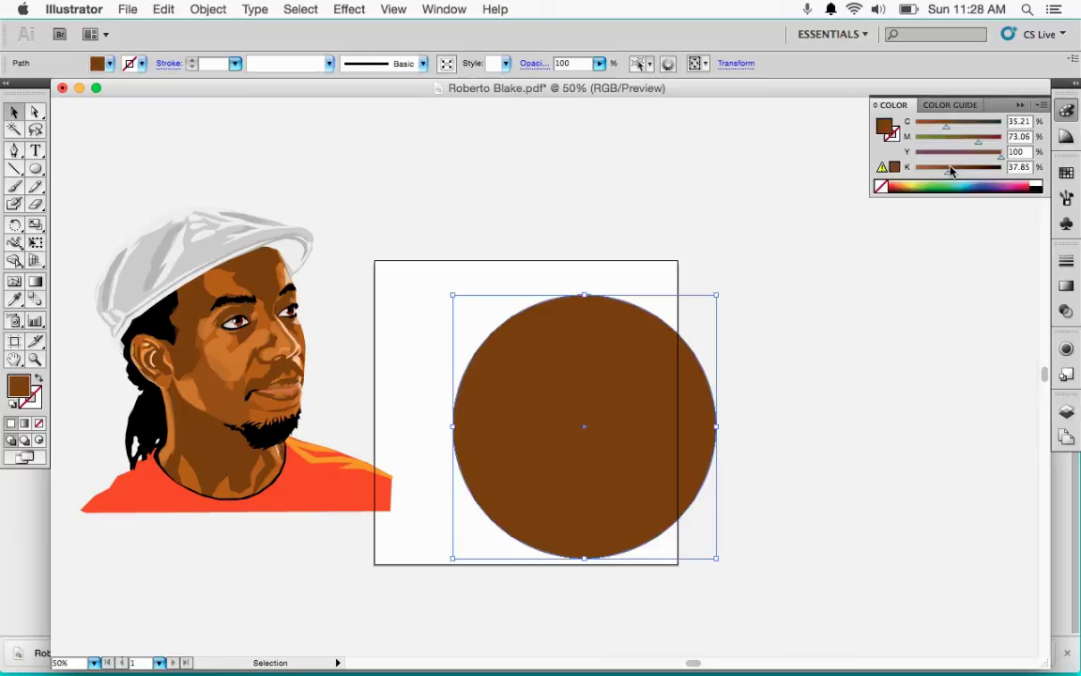
{"action": "left_click", "coordinate": [918, 187]}
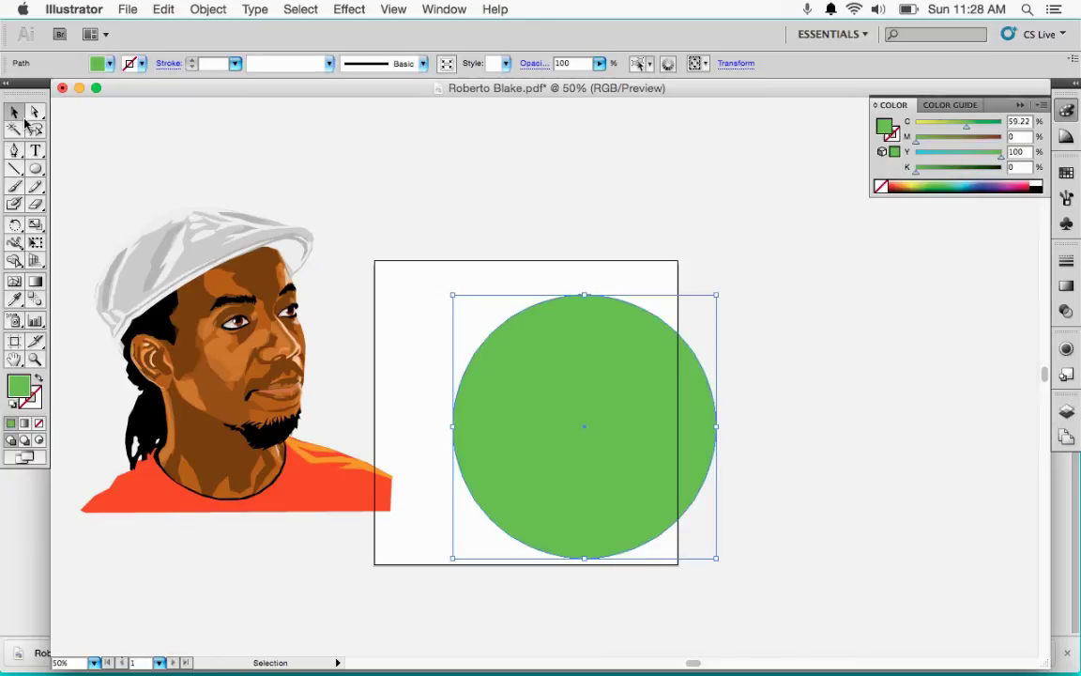
- Move the portrait group back over the artboard and shift the green circle left so it sits behind the head area
{"action": "left_click_drag", "start_coordinate": [213, 244], "coordinate": [569, 364]}
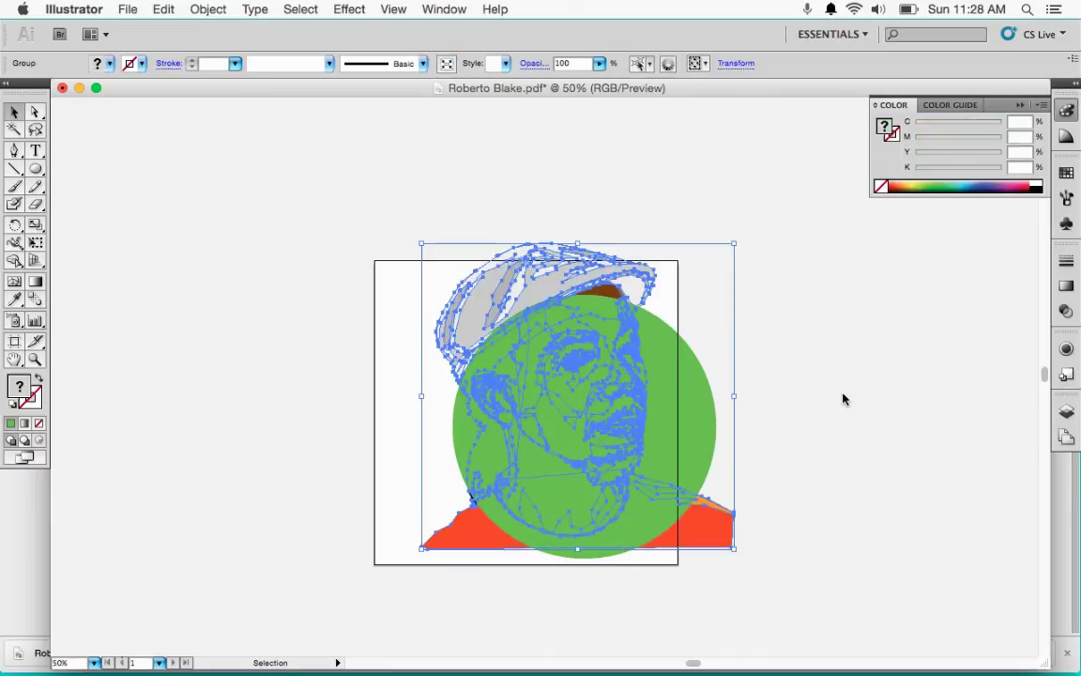
{"action": "left_click", "coordinate": [841, 398]}
{"action": "left_click_drag", "start_coordinate": [574, 463], "coordinate": [506, 444]}
{"action": "left_click", "coordinate": [680, 495]}
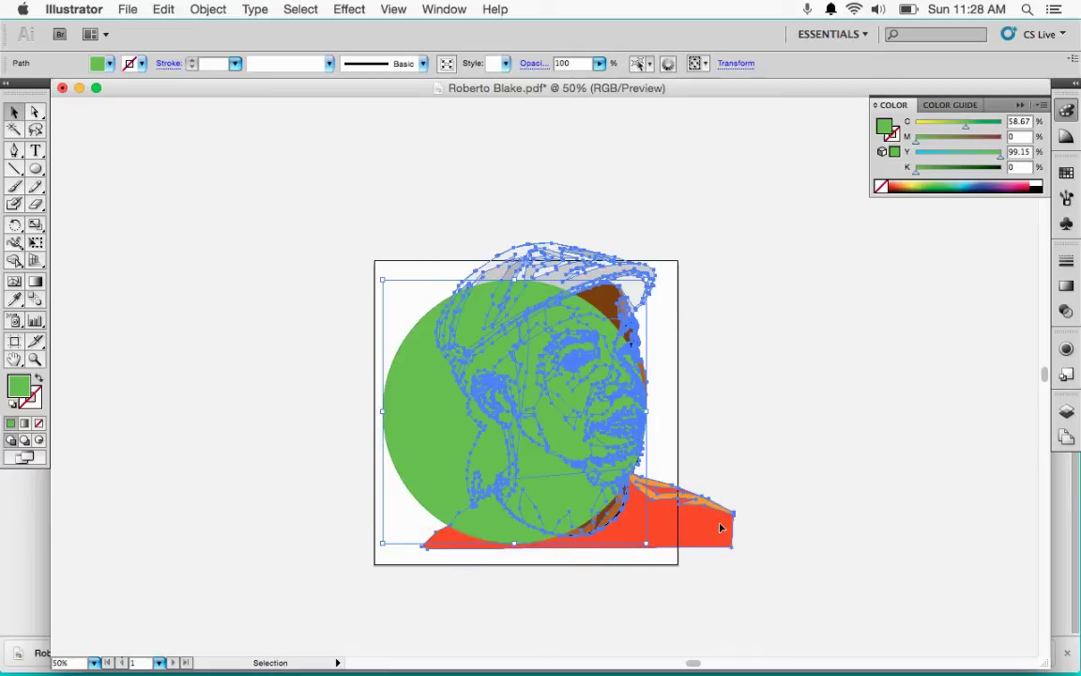
- Reorder Layer 1 so the portrait group is stacked above the green circle, and deselect the artwork
{"action": "left_click", "coordinate": [1065, 411]}
{"action": "left_click", "coordinate": [952, 137]}
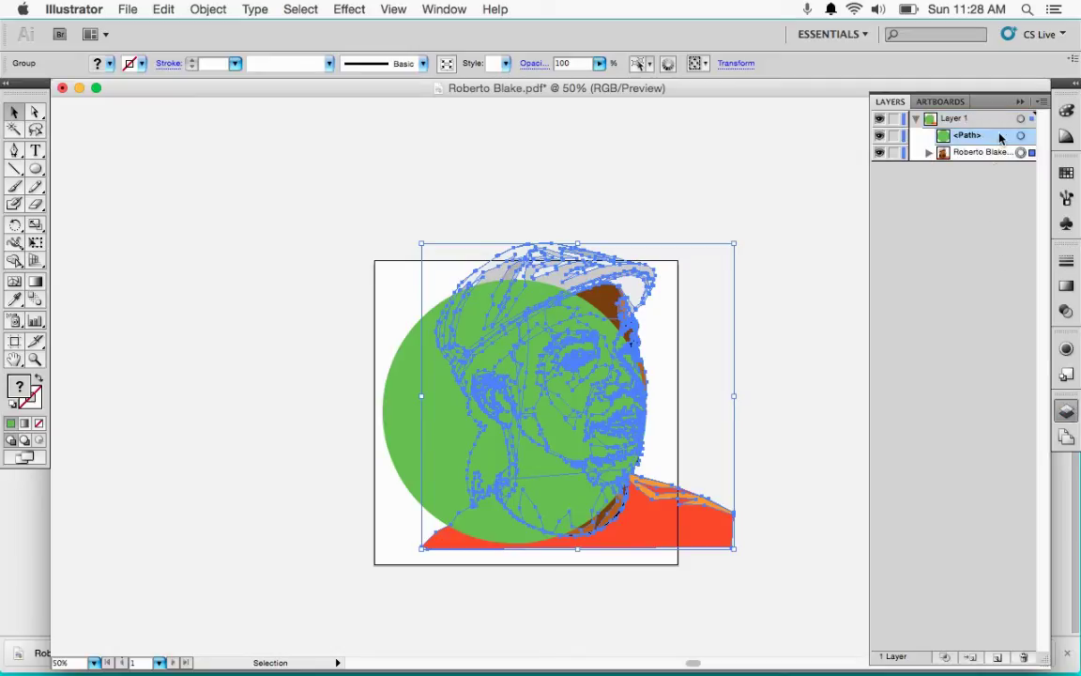
{"action": "left_click", "coordinate": [1021, 135]}
{"action": "left_click", "coordinate": [985, 152]}
{"action": "left_click_drag", "start_coordinate": [989, 157], "coordinate": [976, 131]}
{"action": "left_click", "coordinate": [760, 317]}
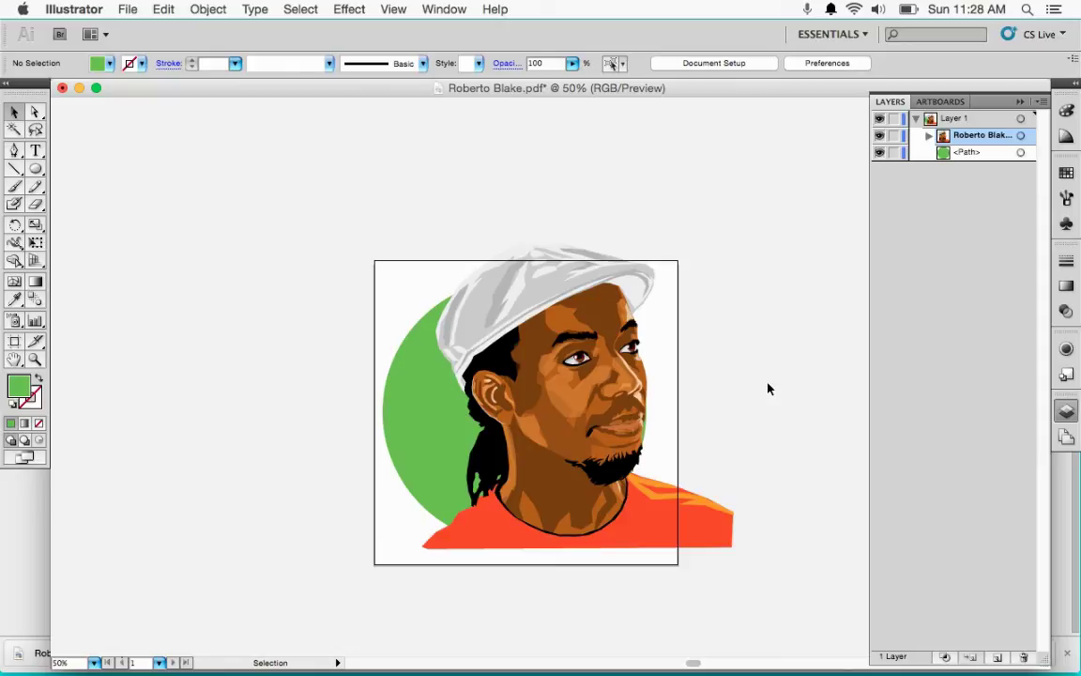
- Open the portrait PDF from the Downloads folder in iDraw
{"action": "mouse_move", "coordinate": [794, 657]}
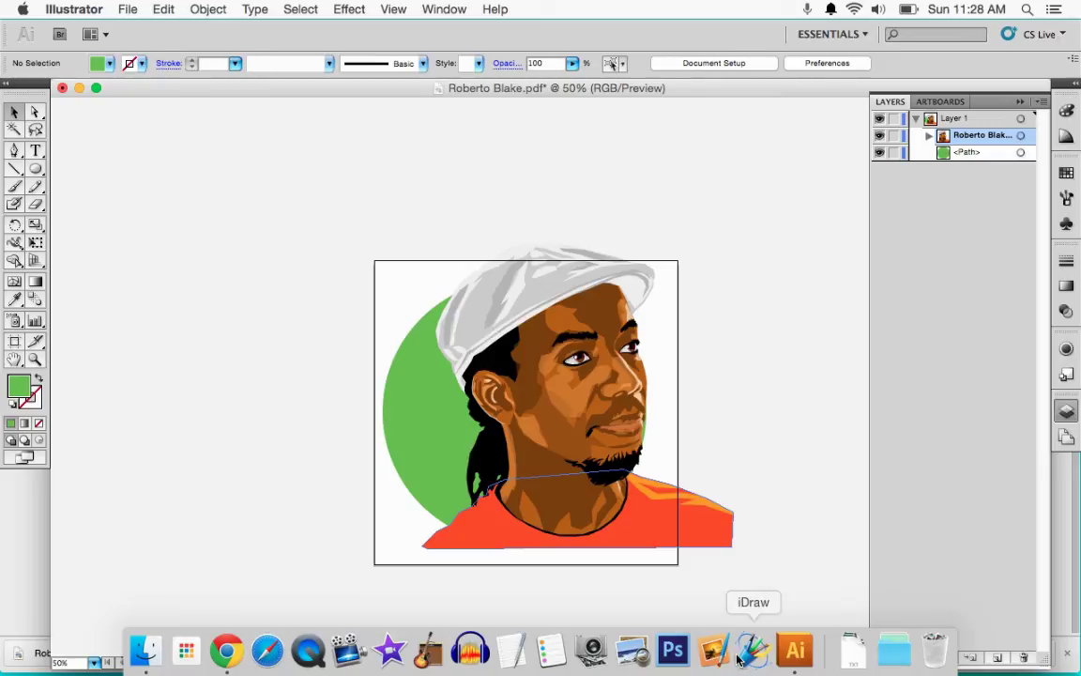
{"action": "key", "text": "super+Tab"}
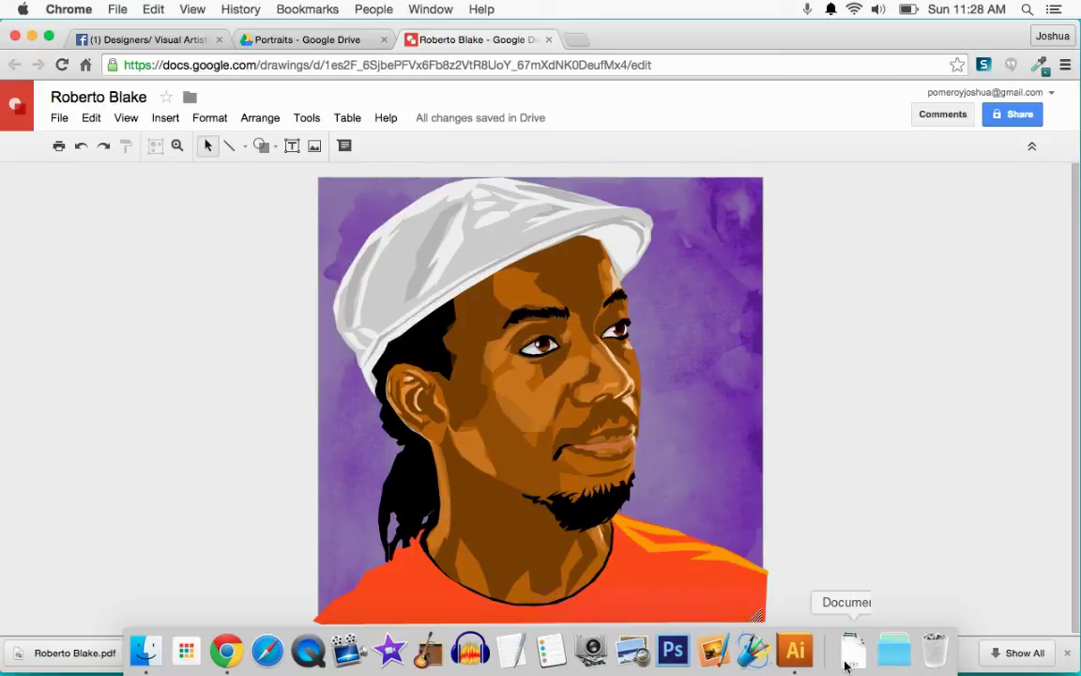
{"action": "left_click", "coordinate": [899, 655]}
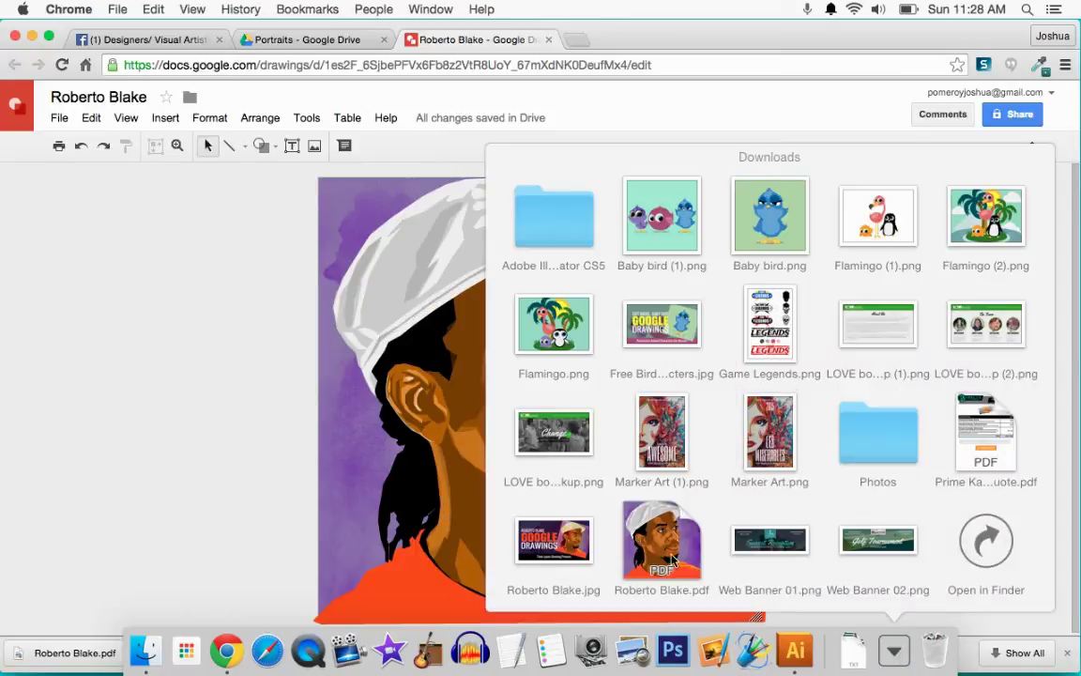
{"action": "mouse_move", "coordinate": [657, 530]}
{"action": "left_mouse_down"}
{"action": "mouse_move", "coordinate": [742, 656]}
{"action": "mouse_move", "coordinate": [755, 654]}
{"action": "left_mouse_up"}
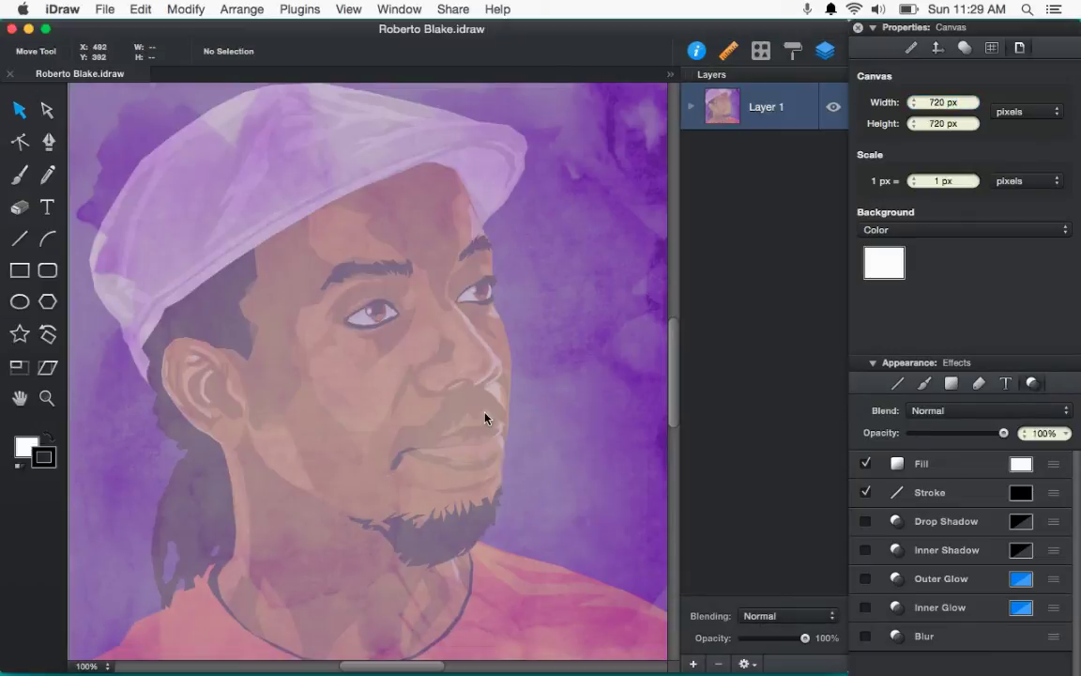
- Expand Layer 1 and its nested group, and move the purple texture shape left to about X -256, Y -12
{"action": "key", "text": "super+minus"}
{"action": "left_click", "coordinate": [690, 106]}
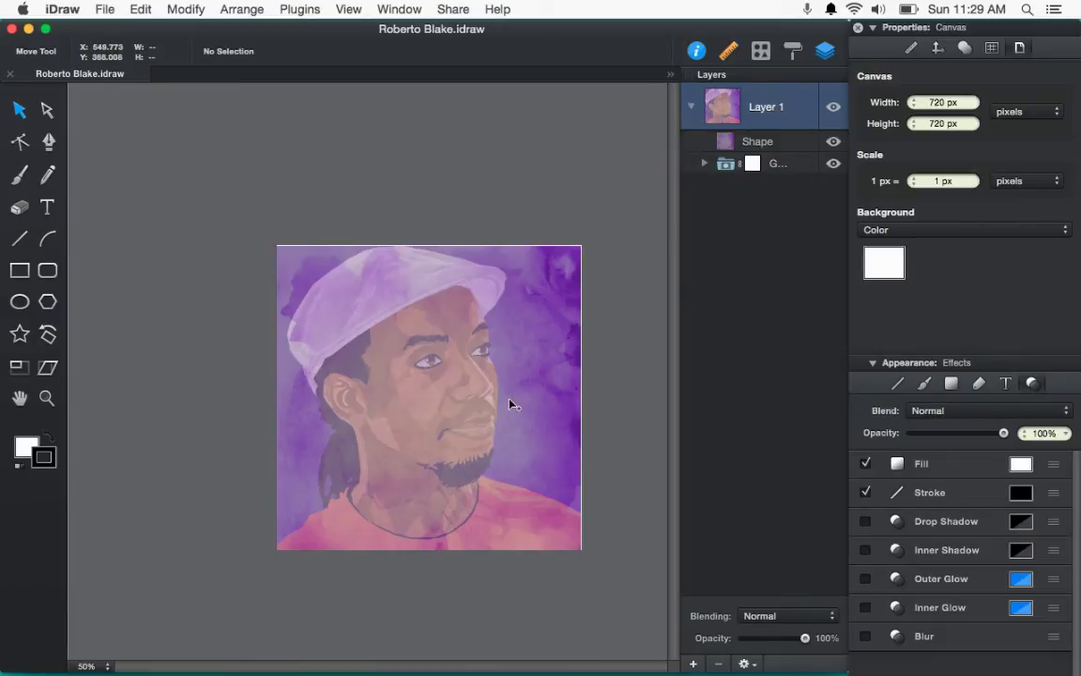
{"action": "scroll", "coordinate": [510, 403], "scroll_direction": "up", "scroll_amount": 2}
{"action": "left_click", "coordinate": [741, 141]}
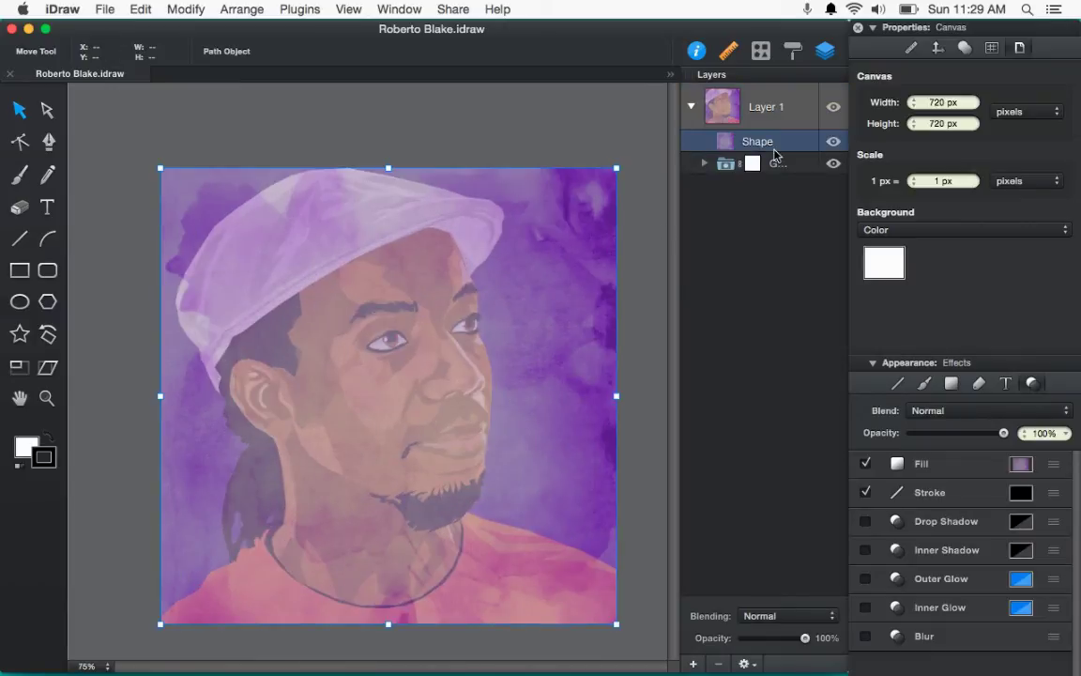
{"action": "left_click", "coordinate": [705, 164]}
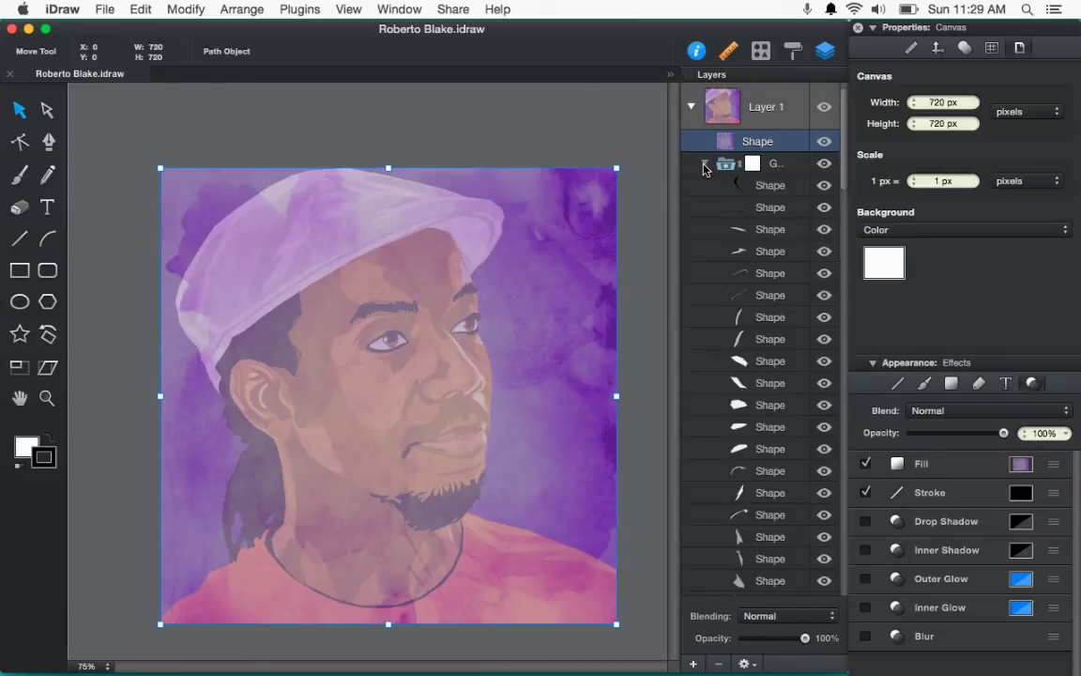
{"action": "left_click_drag", "start_coordinate": [410, 229], "coordinate": [247, 221]}
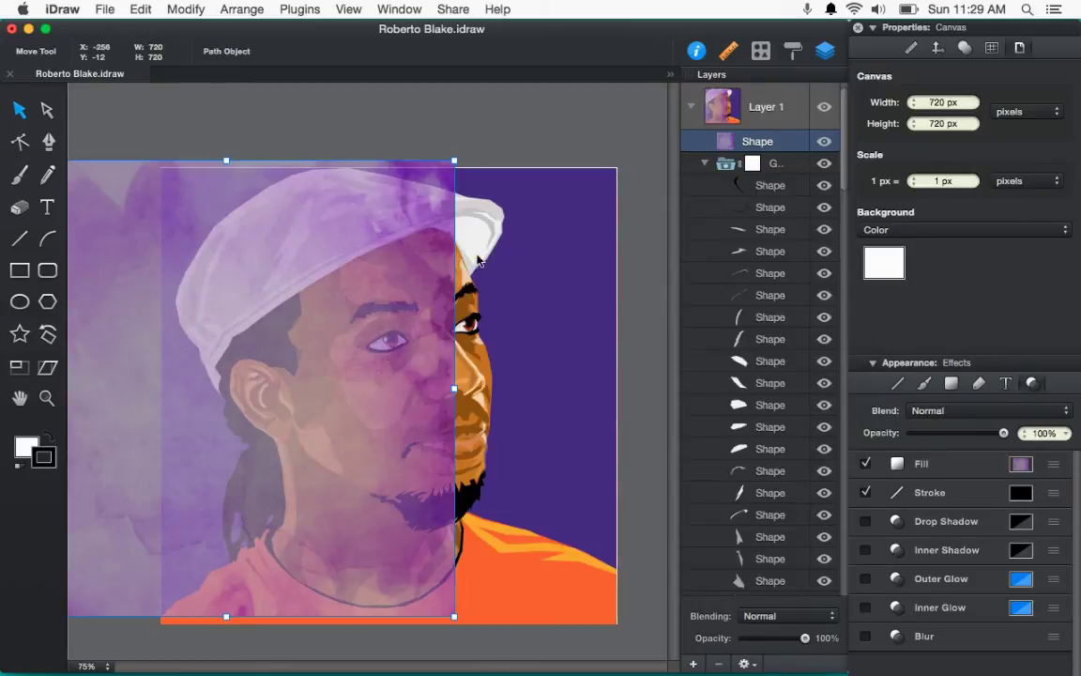
- Delete the purple texture shape covering the portrait and ungroup the nested portrait group into separate shapes
{"action": "left_click_drag", "start_coordinate": [396, 227], "coordinate": [477, 272]}
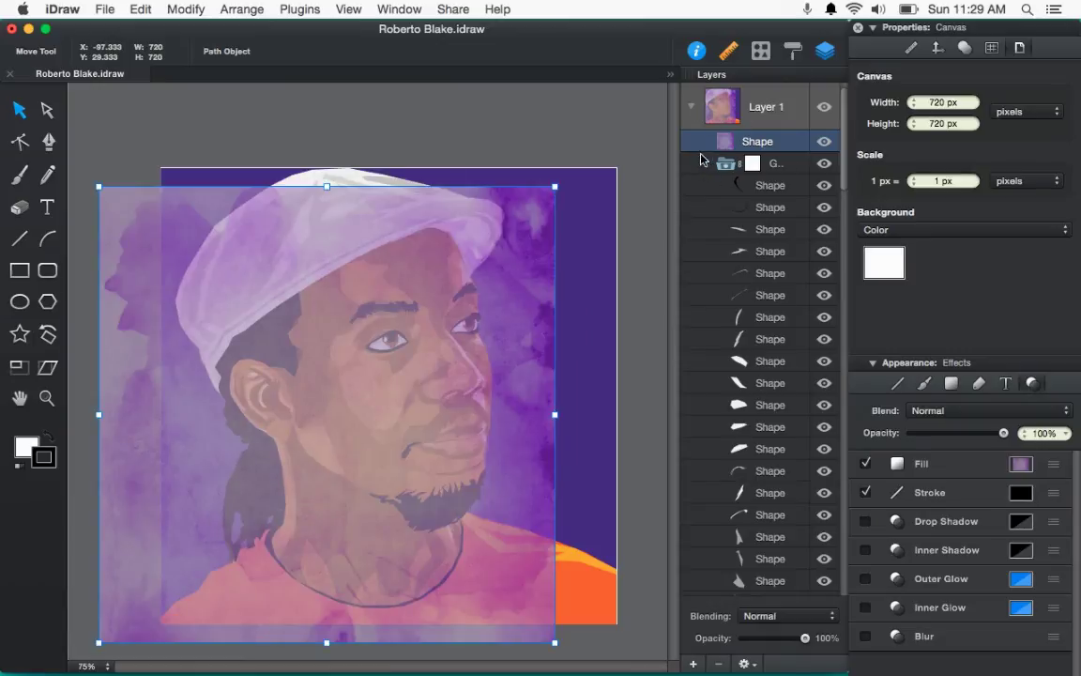
{"action": "key", "text": "Delete"}
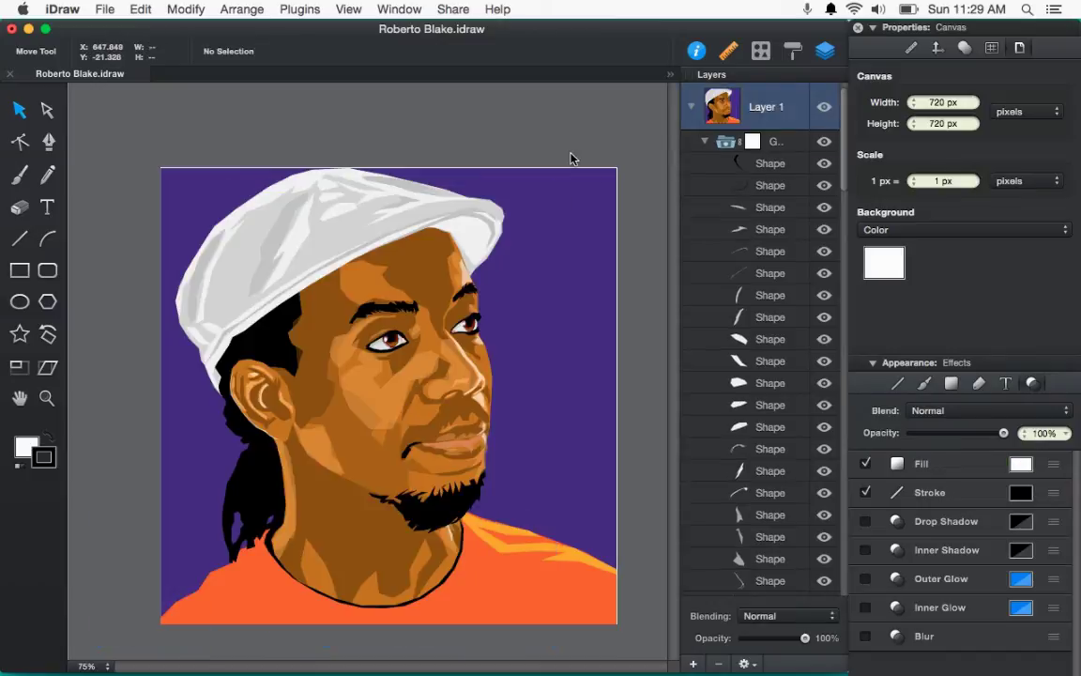
{"action": "left_click", "coordinate": [699, 139]}
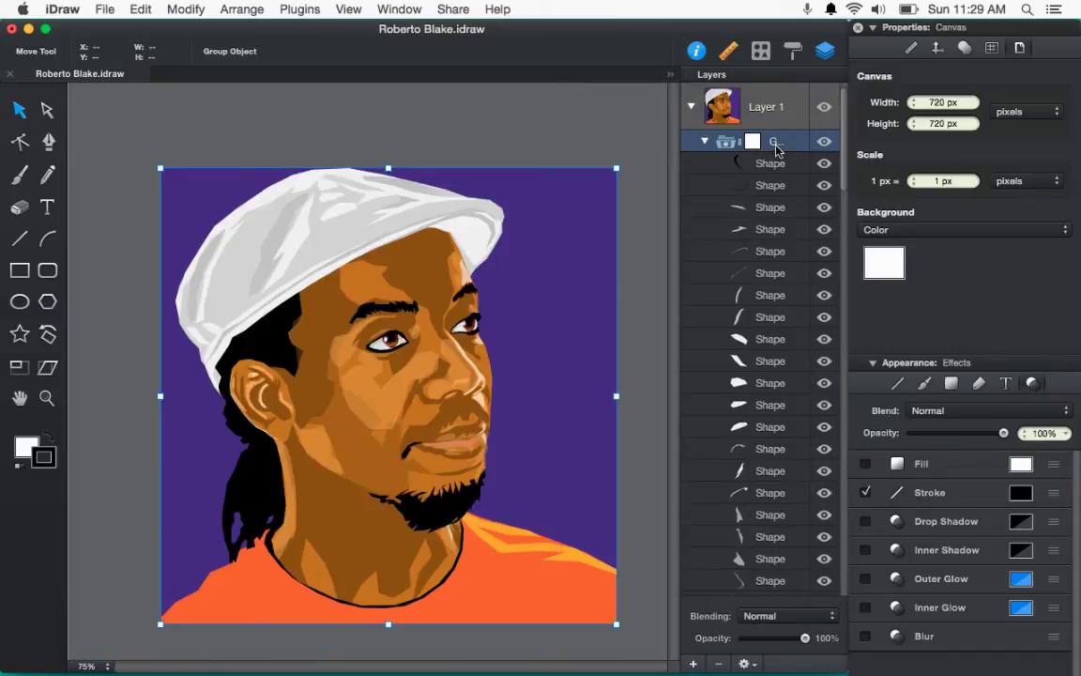
{"action": "left_click_drag", "start_coordinate": [444, 302], "coordinate": [300, 239]}
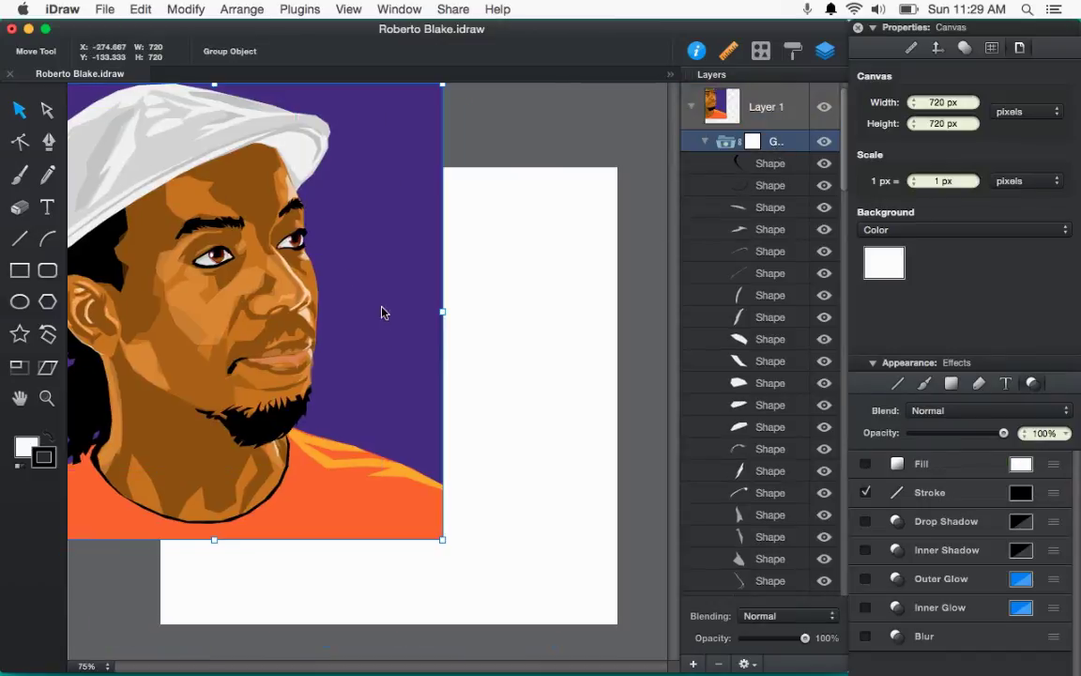
{"action": "key", "text": "super+z"}
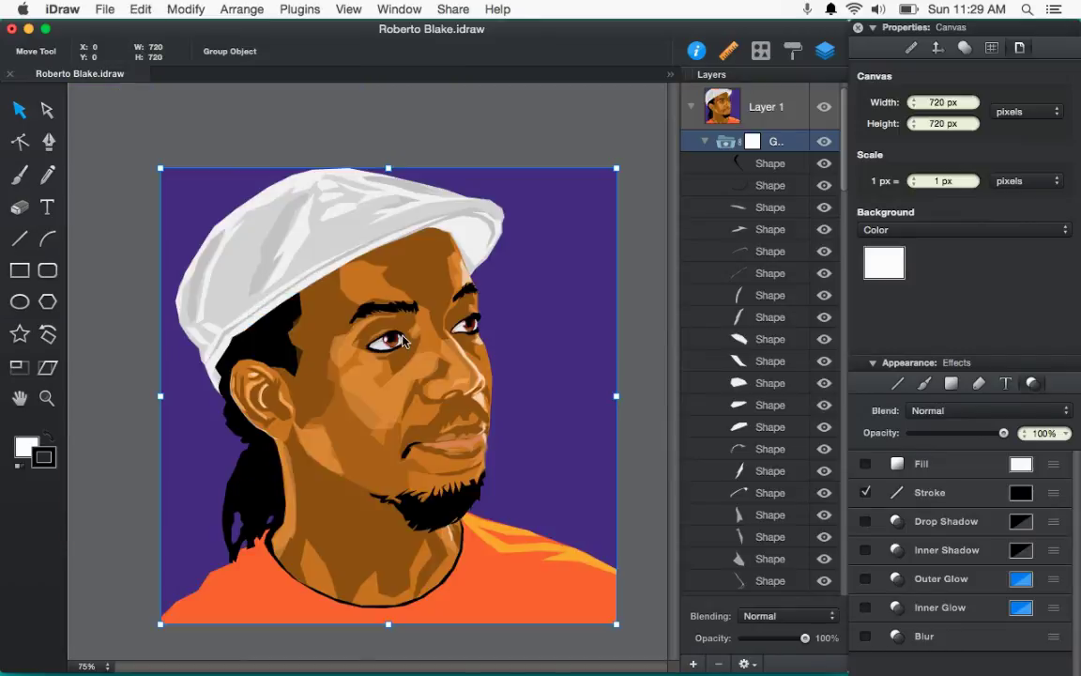
{"action": "key", "text": "shift+super+g"}
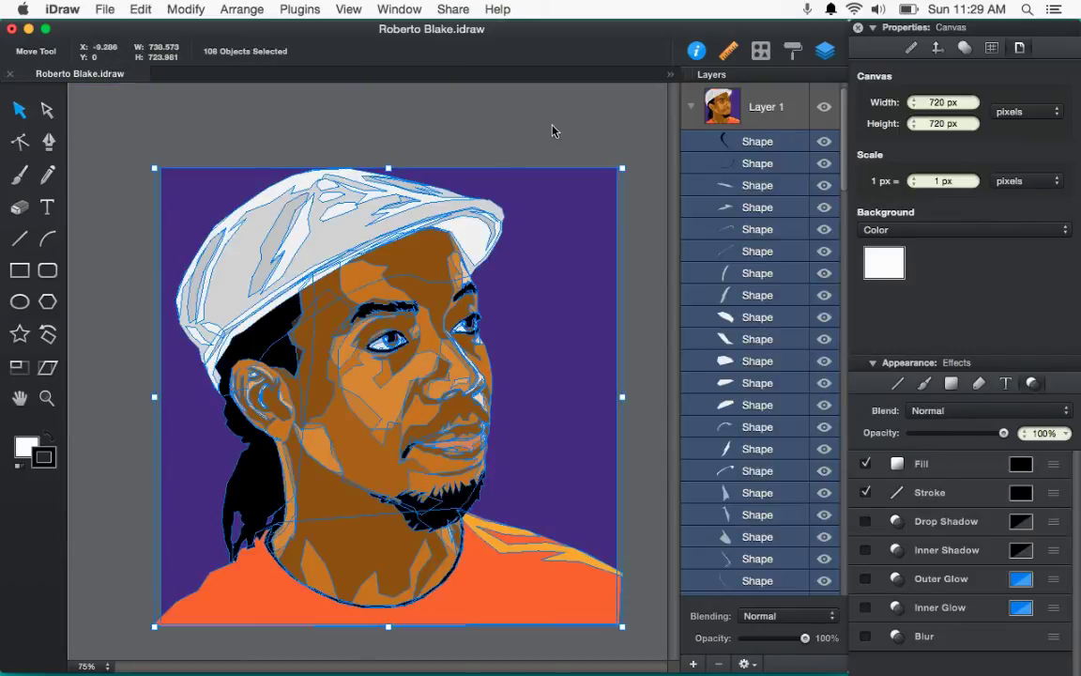
- Delete the three background shapes at the end of the layer's shape list: two white ones and the solid purple one
{"action": "scroll", "coordinate": [751, 311], "scroll_direction": "down", "scroll_amount": 20}
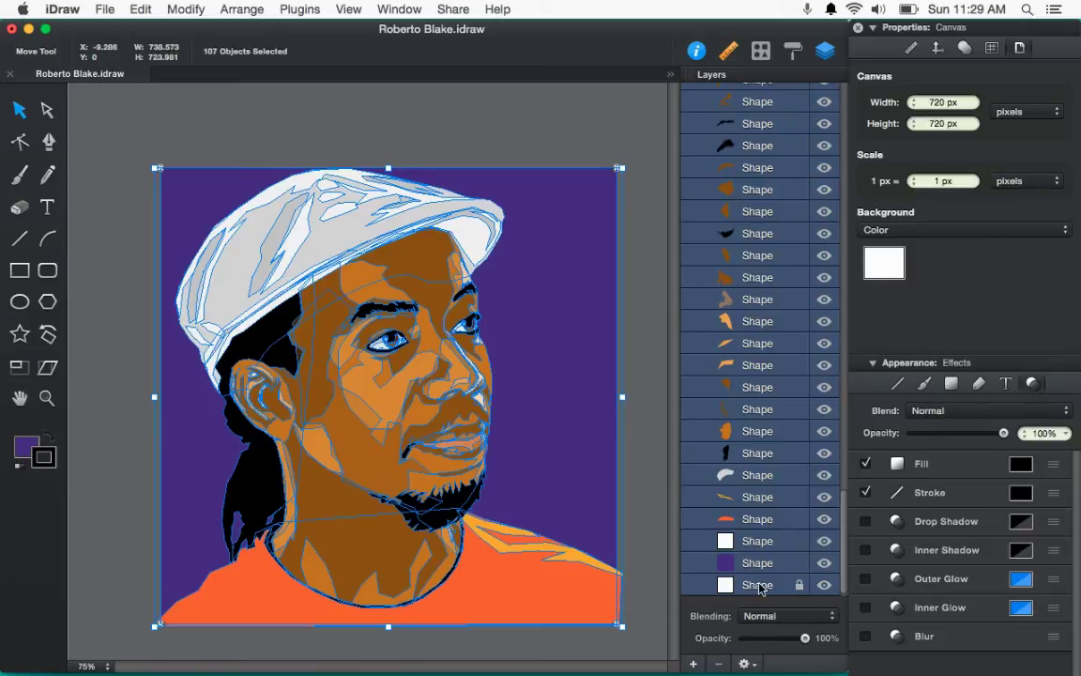
{"action": "left_click", "coordinate": [757, 588]}
{"action": "left_click", "coordinate": [758, 541], "text": "shift"}
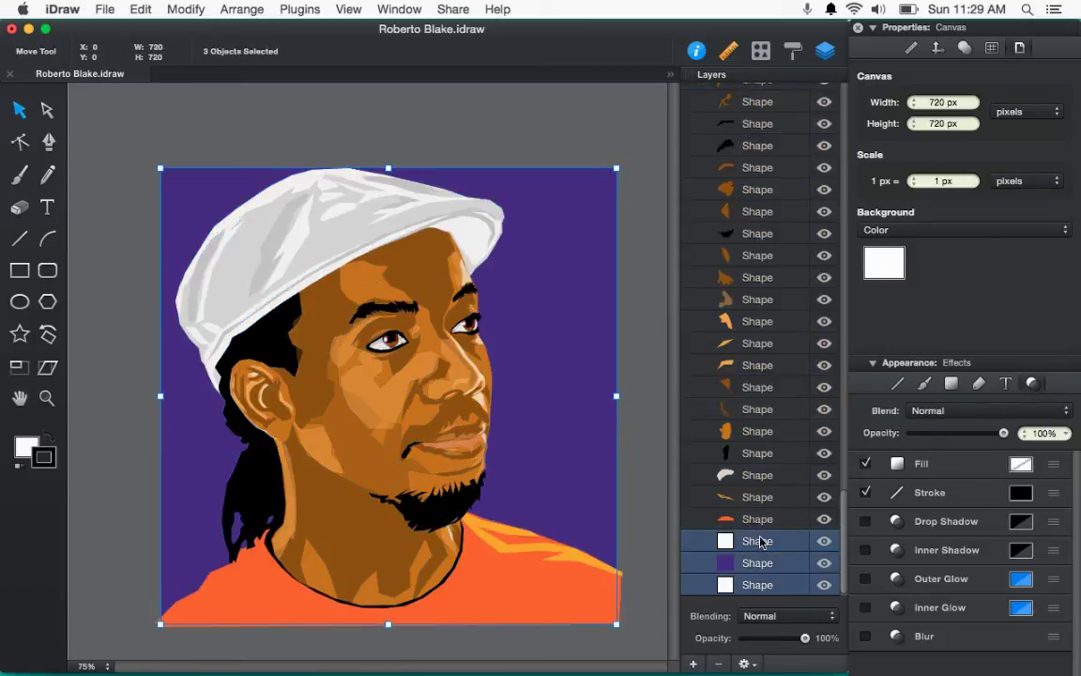
{"action": "key", "text": "Delete"}
- Group all the portrait shapes, rename the group with the subject's full name followed by "Vectors", and deselect it
{"action": "scroll", "coordinate": [762, 554], "scroll_direction": "up", "scroll_amount": 20}
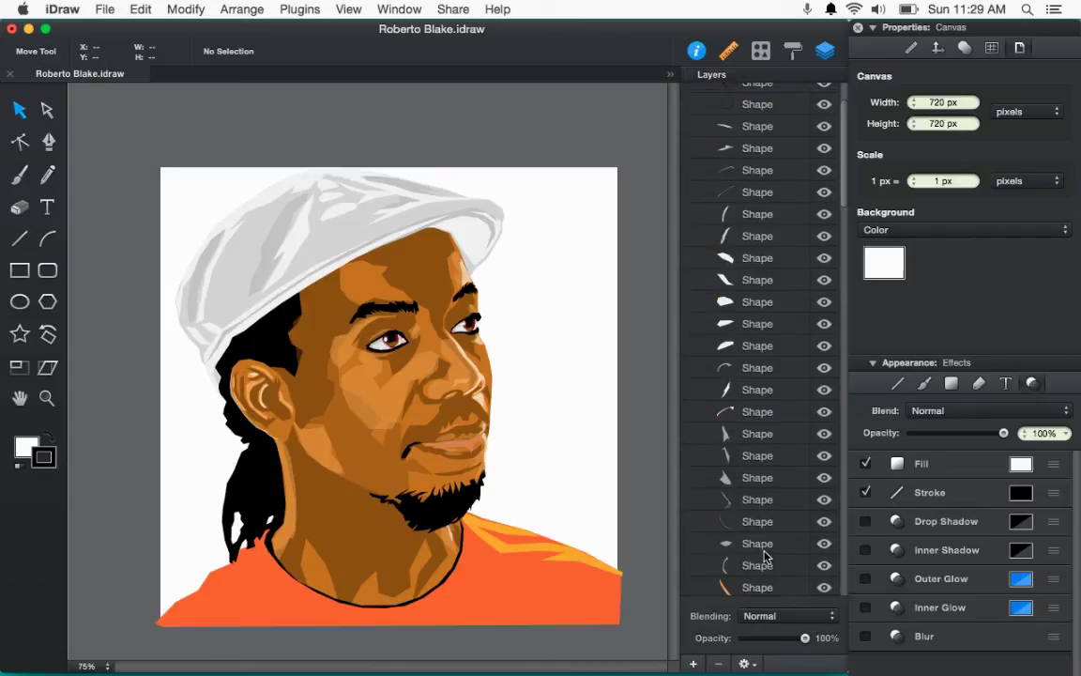
{"action": "left_click", "coordinate": [753, 158]}
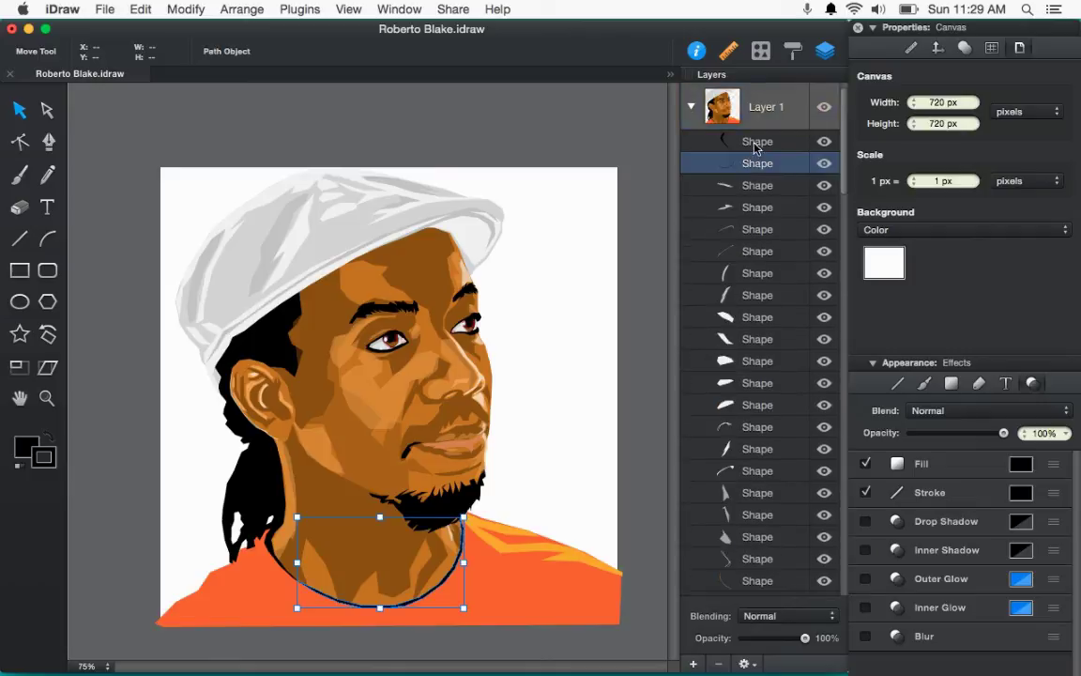
{"action": "left_click", "coordinate": [562, 356]}
{"action": "key", "text": "super+a"}
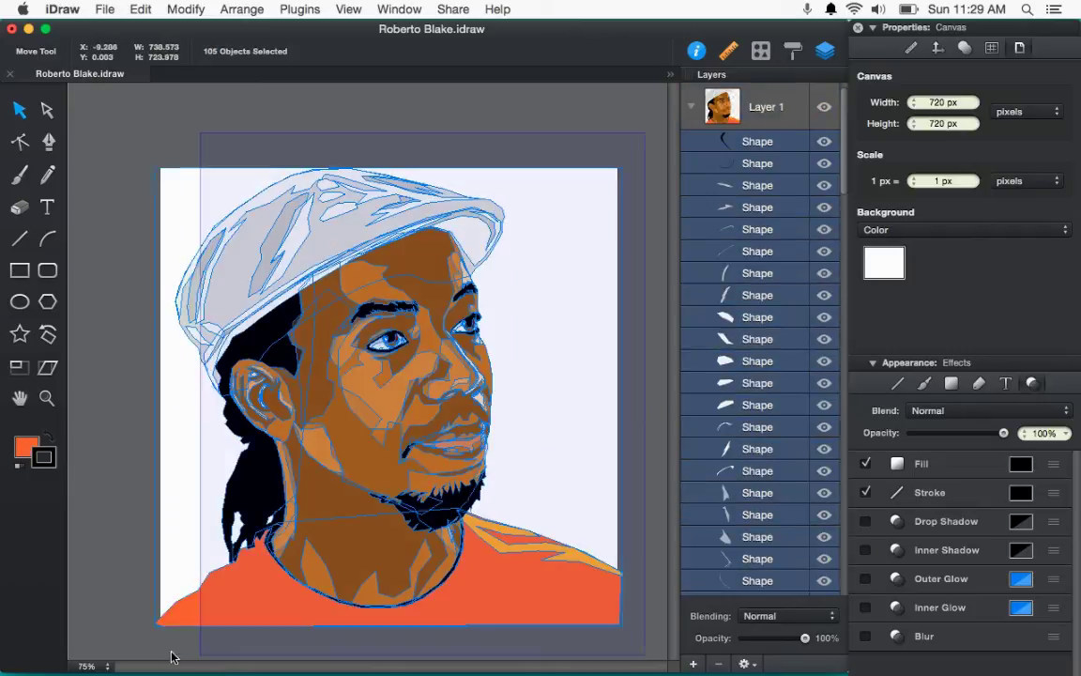
{"action": "key", "text": "super+g"}
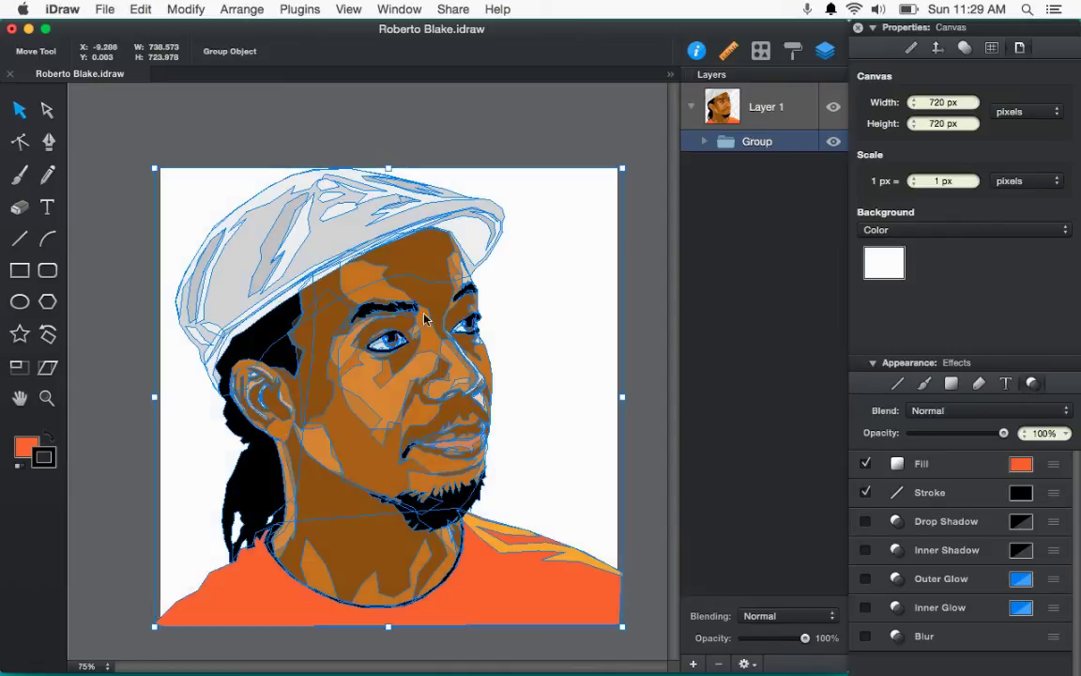
{"action": "double_click", "coordinate": [757, 144]}
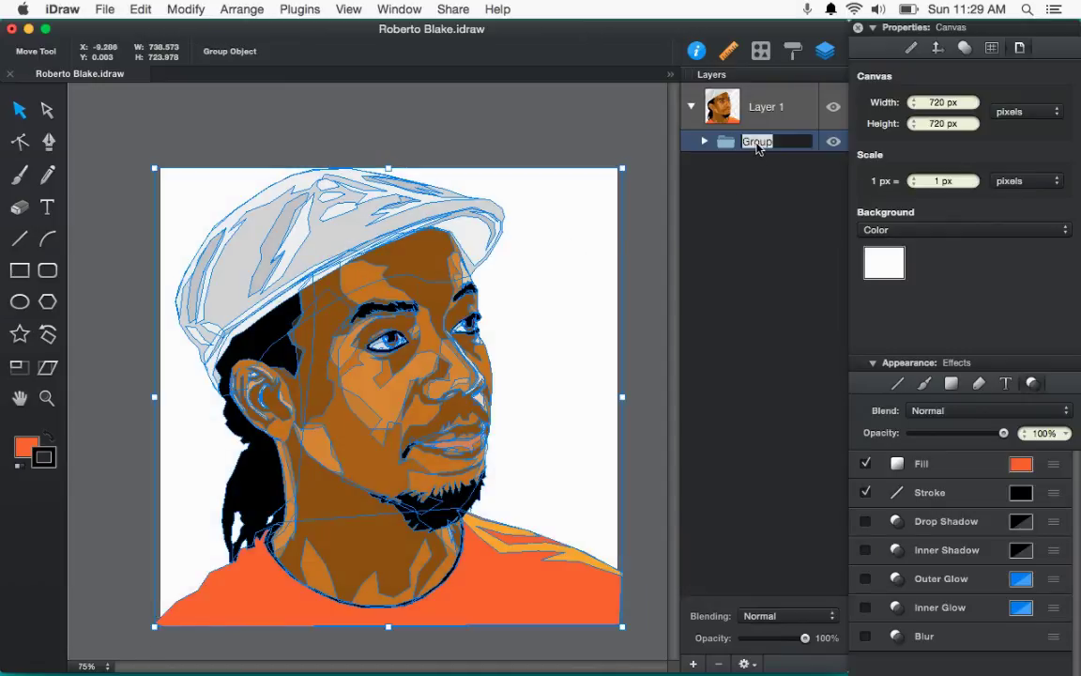
{"action": "type", "text": "Roberto Blake Vectors"}
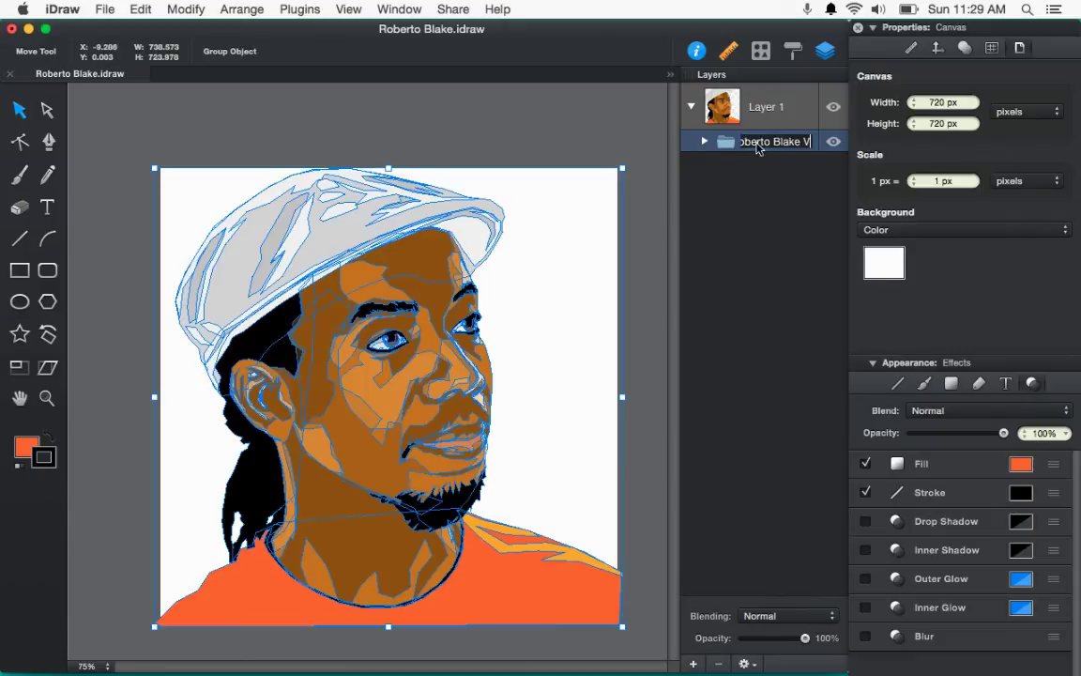
{"action": "key", "text": "Return"}
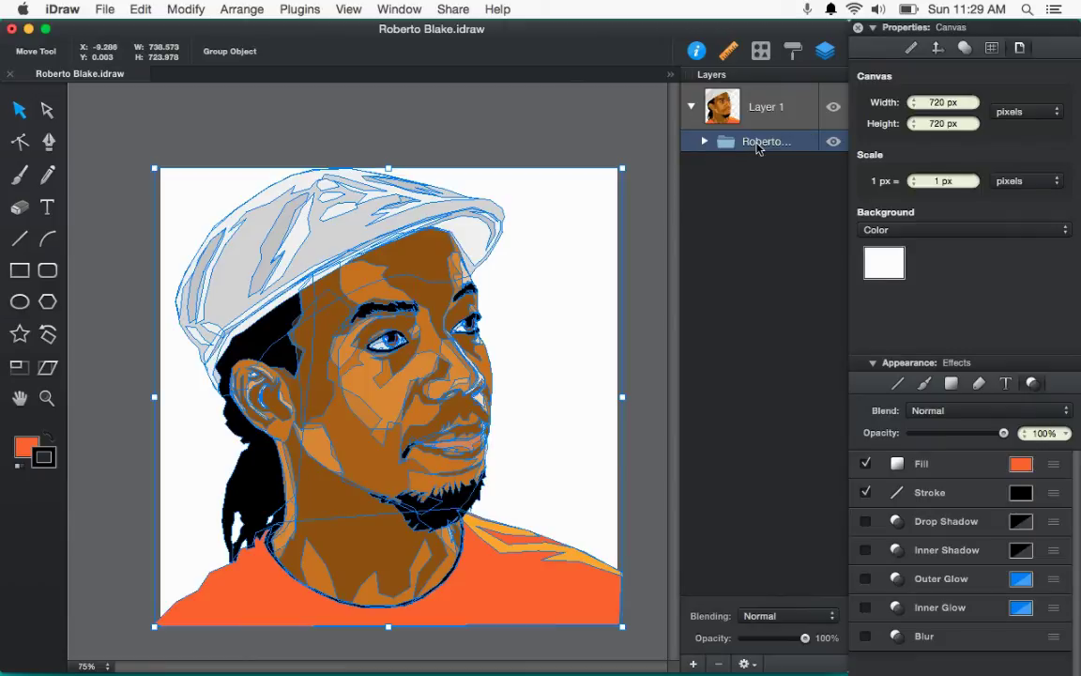
{"action": "left_click", "coordinate": [540, 153]}
- Try moving the portrait group down and left so it hangs off the canvas, and undo the moves
{"action": "key", "text": "super+minus"}
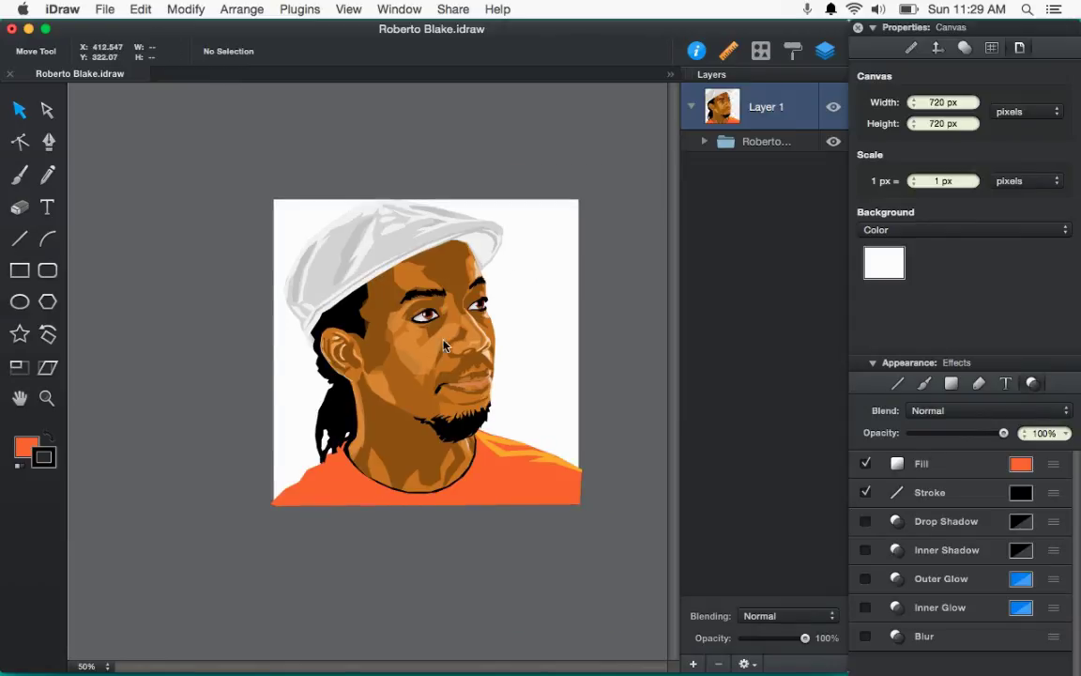
{"action": "left_click_drag", "start_coordinate": [399, 305], "coordinate": [282, 359]}
{"action": "left_click", "coordinate": [584, 585]}
{"action": "left_click_drag", "start_coordinate": [281, 539], "coordinate": [225, 544]}
{"action": "left_click", "coordinate": [532, 570]}
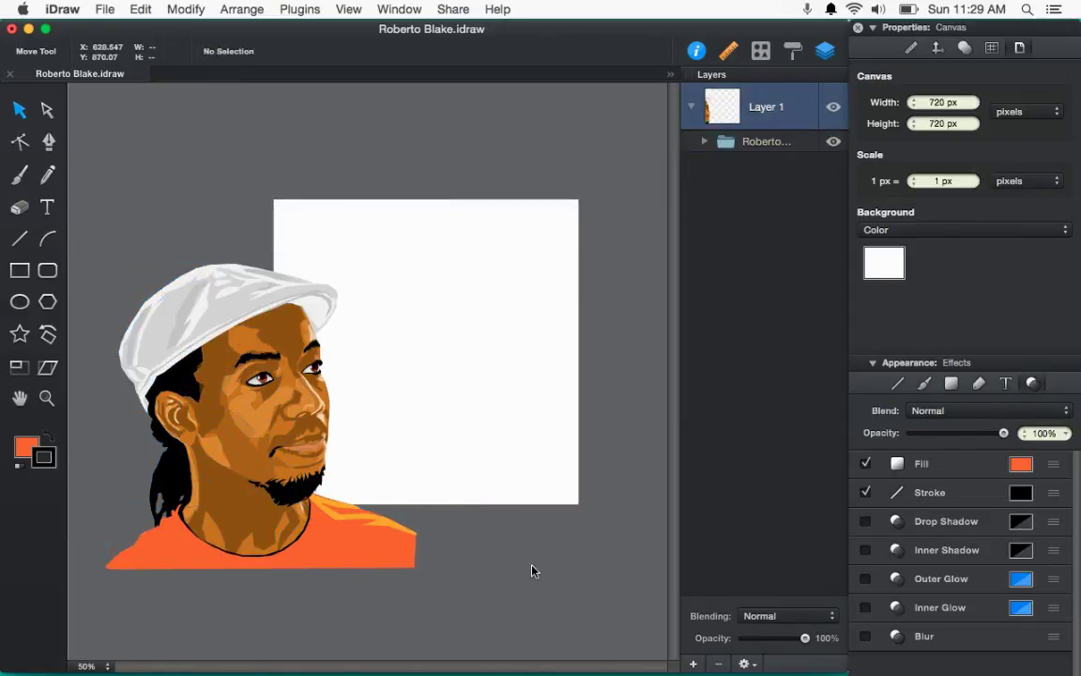
{"action": "key", "text": "super+z"}
{"action": "key", "text": "super+z"}
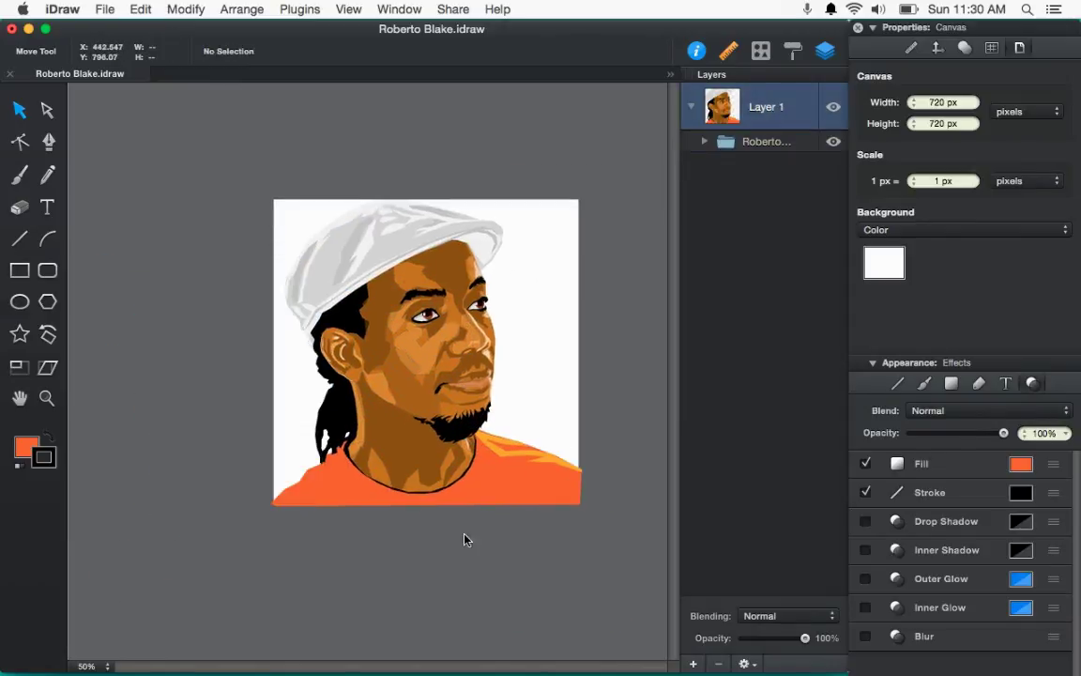
- Select the dark brown shape surrounding the near eye inside the portrait group
{"action": "scroll", "coordinate": [452, 336], "scroll_direction": "up", "scroll_amount": 5}
{"action": "left_click", "coordinate": [451, 336]}
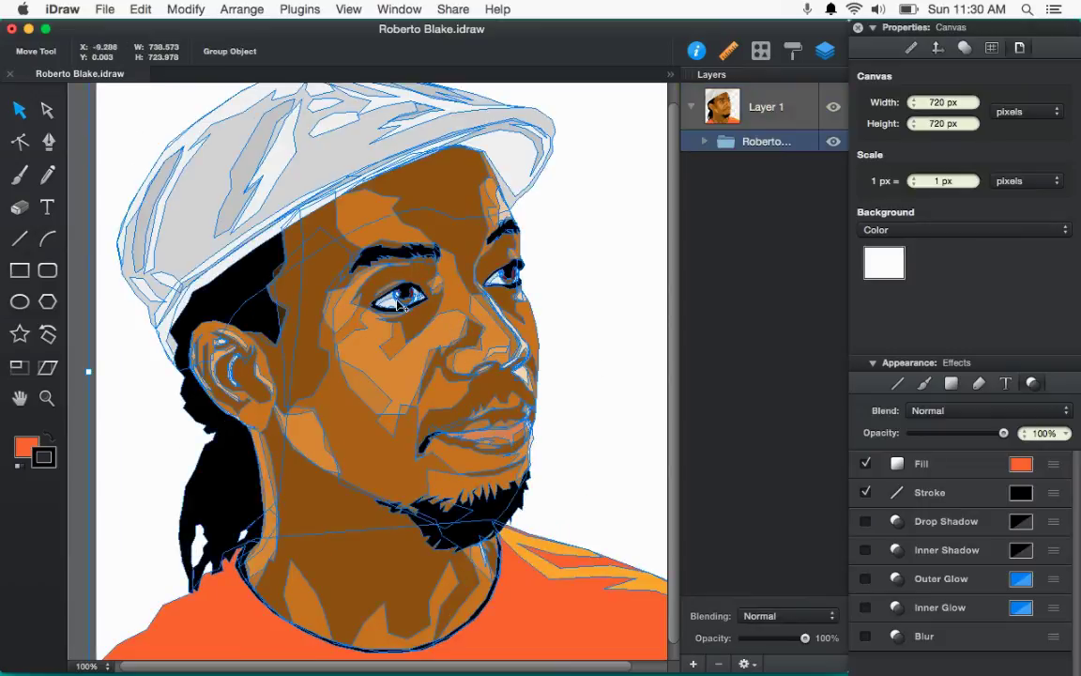
{"action": "scroll", "coordinate": [396, 330], "scroll_direction": "up", "scroll_amount": 3}
{"action": "double_click", "coordinate": [457, 326]}
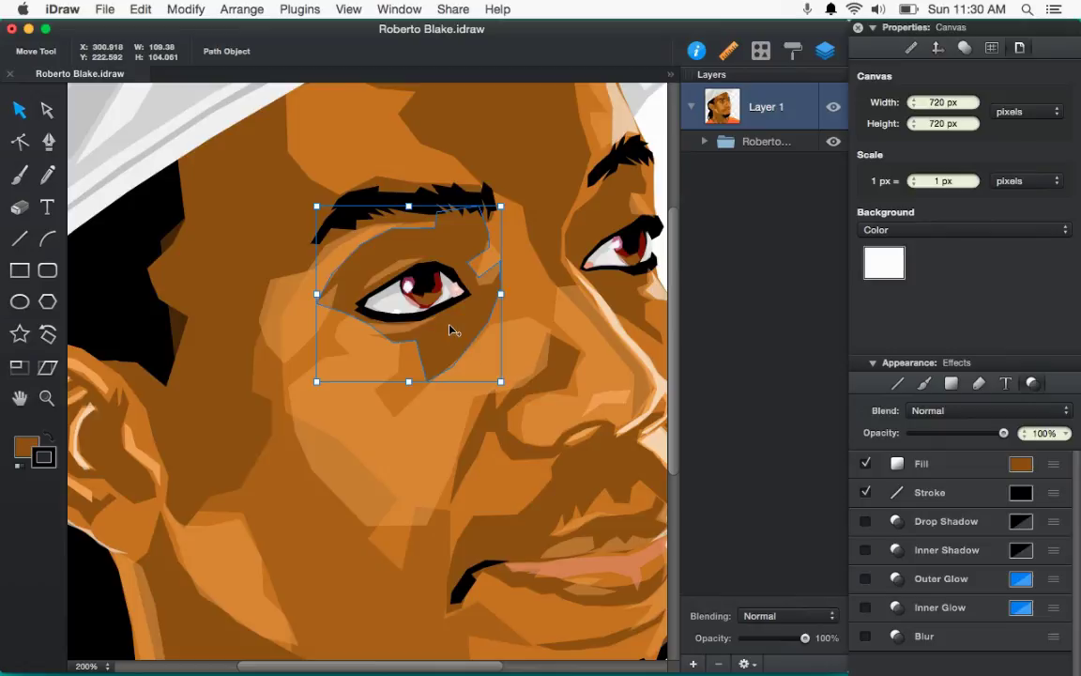
- Try moving the dark brown eye shape to about X 203, Y 236, and undo the move
{"action": "scroll", "coordinate": [452, 329], "scroll_direction": "up", "scroll_amount": 3}
{"action": "left_click_drag", "start_coordinate": [452, 325], "coordinate": [470, 374]}
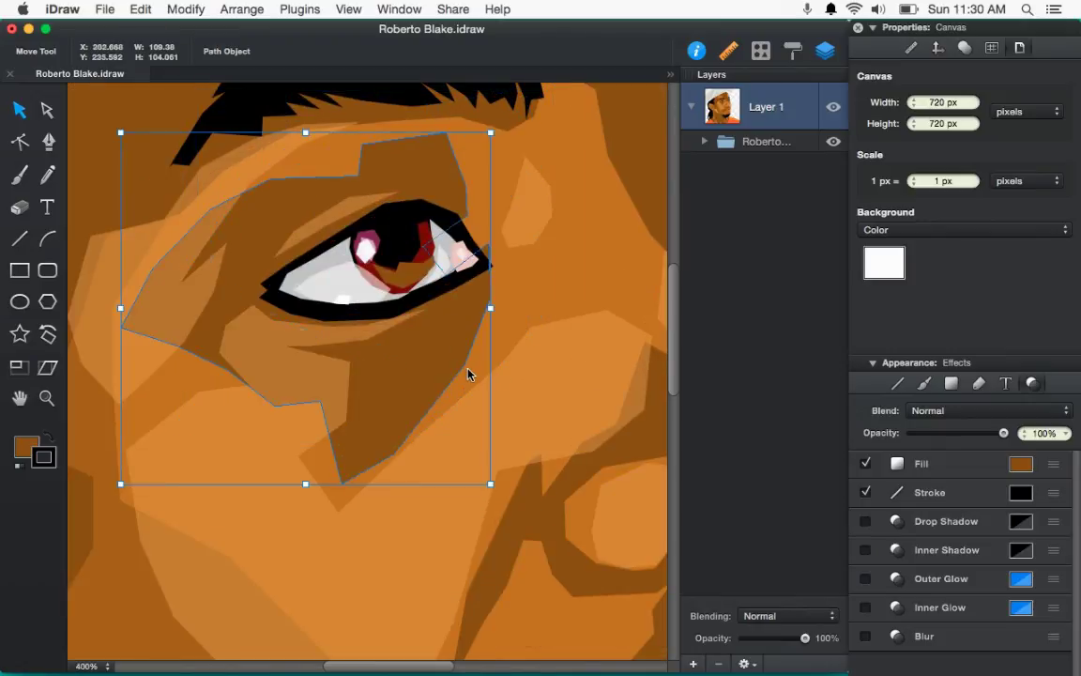
{"action": "key", "text": "super+z"}
- With the Path Selection tool, shift the anchor point on the lower right edge of the brown eye shape slightly upward
{"action": "scroll", "coordinate": [388, 241], "scroll_direction": "up", "scroll_amount": 1}
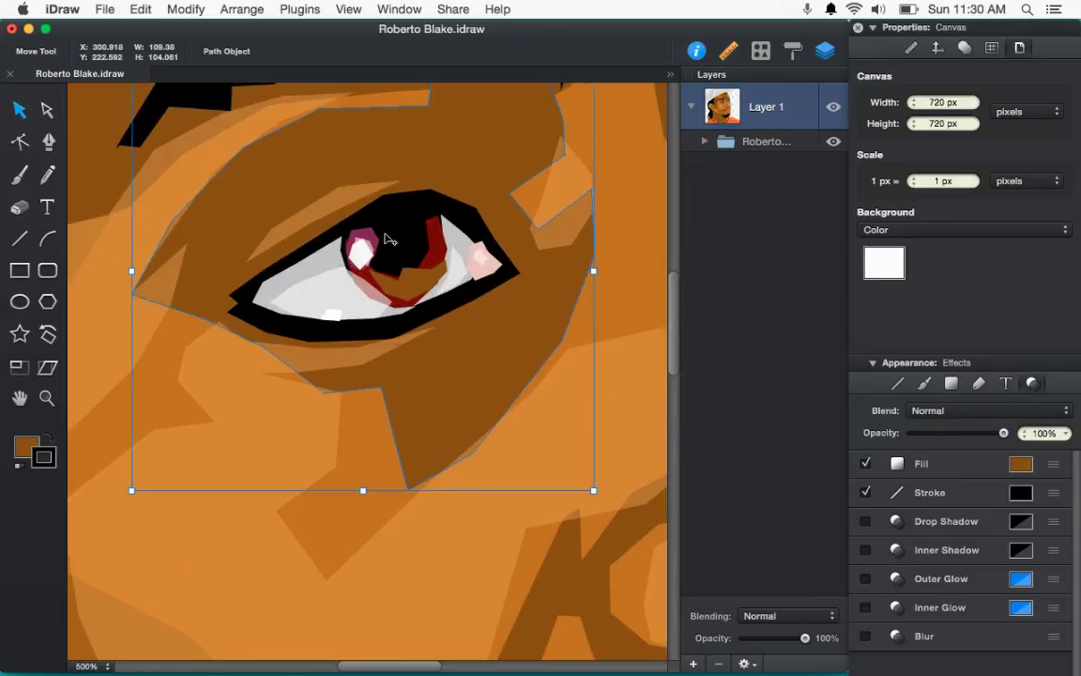
{"action": "key", "text": "a"}
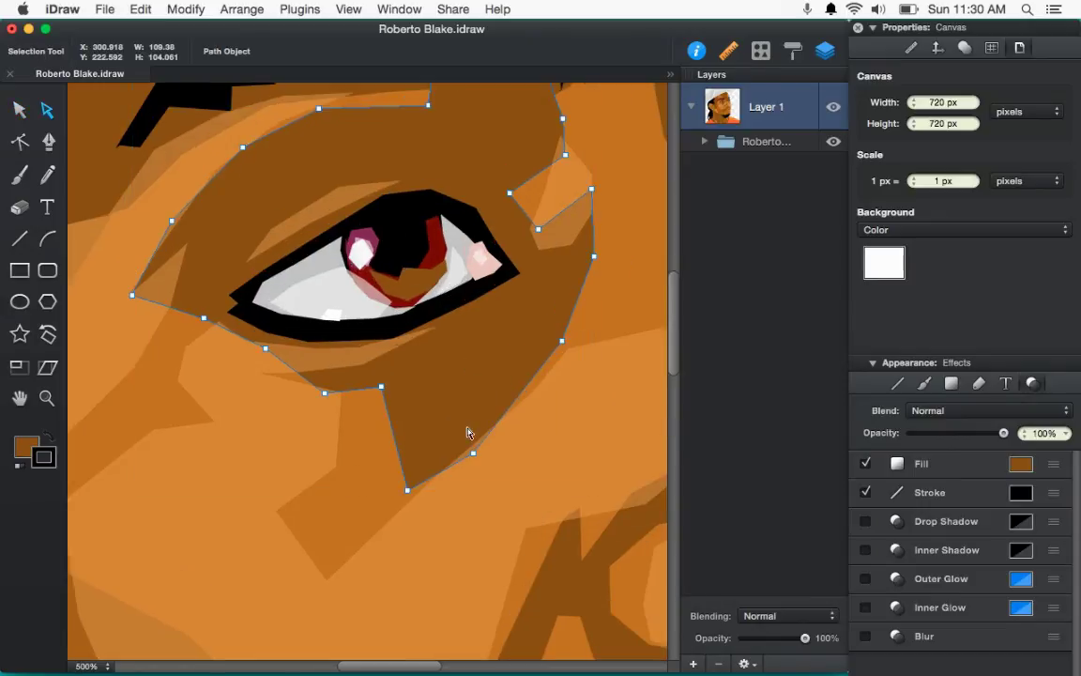
{"action": "left_click_drag", "start_coordinate": [469, 431], "coordinate": [495, 484]}
{"action": "key", "text": "super+z"}
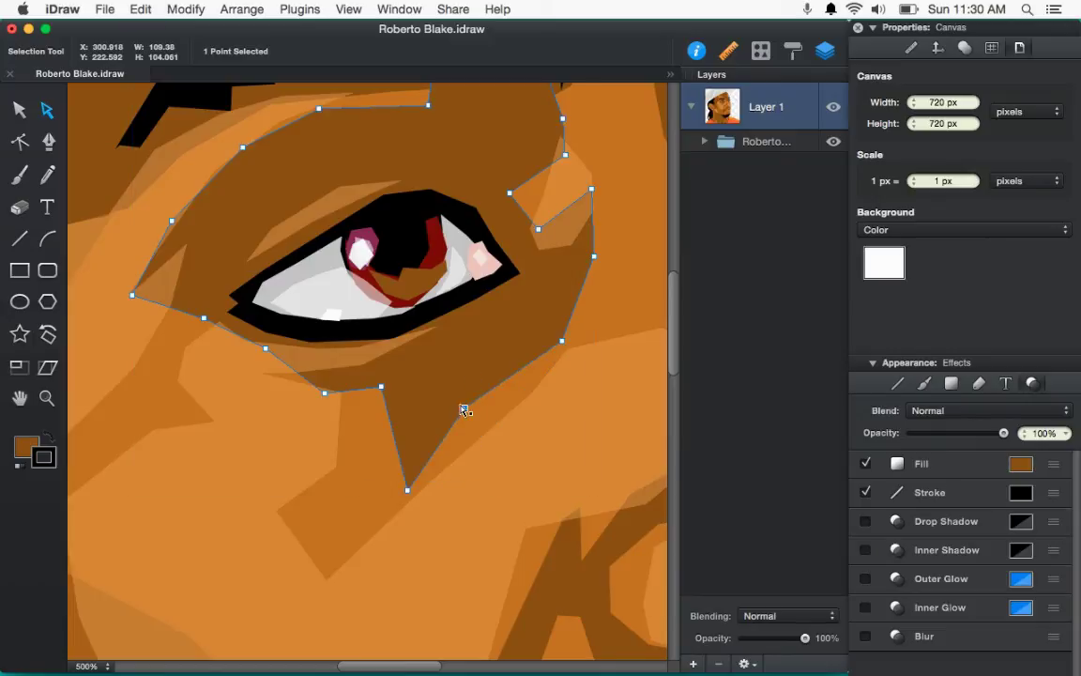
{"action": "left_click", "coordinate": [45, 110]}
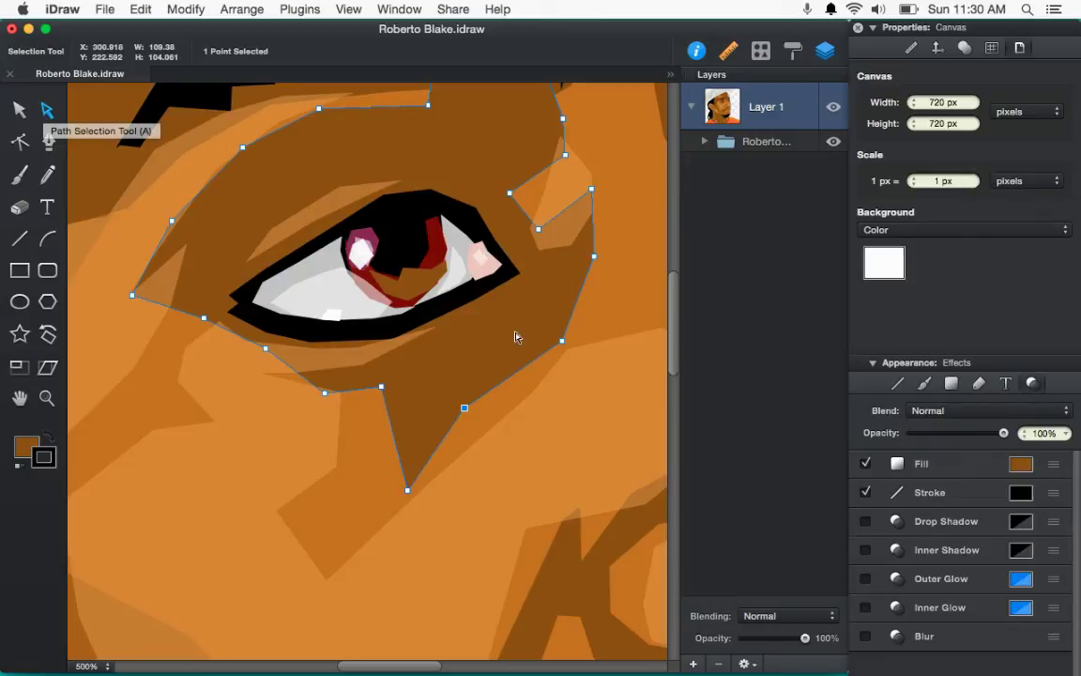
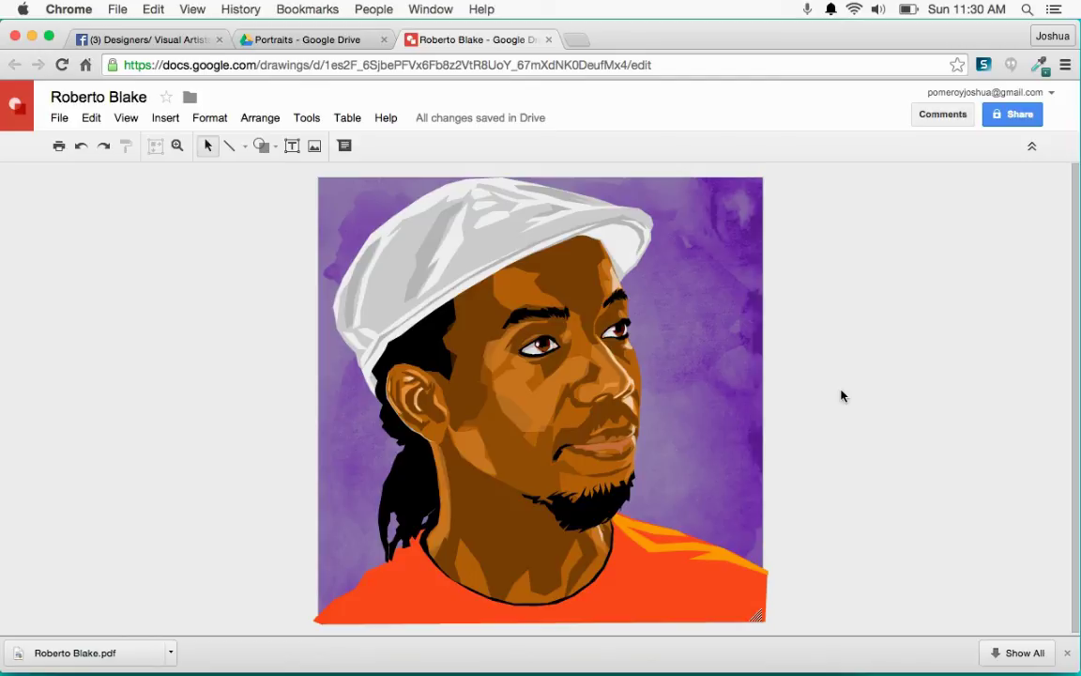
- In the Google Drawings file in Chrome, move the portrait group left off the canvas and delete the purple texture background
{"action": "left_click", "coordinate": [587, 434]}
{"action": "left_click_drag", "start_coordinate": [592, 439], "coordinate": [130, 437]}
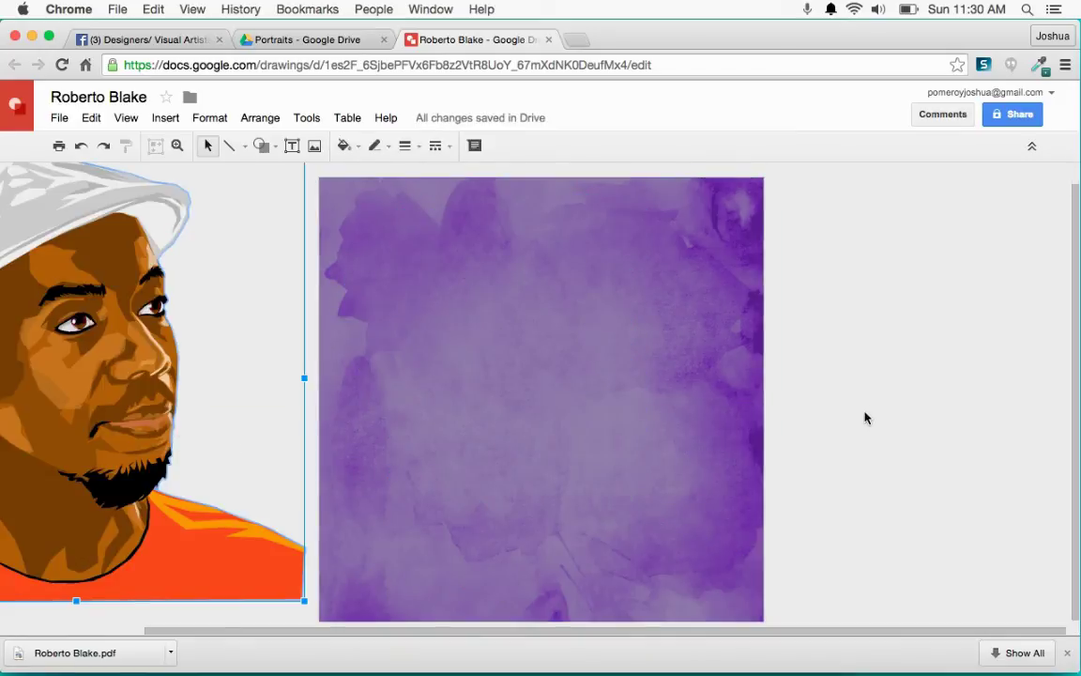
{"action": "left_click", "coordinate": [642, 469]}
{"action": "key", "text": "Delete"}
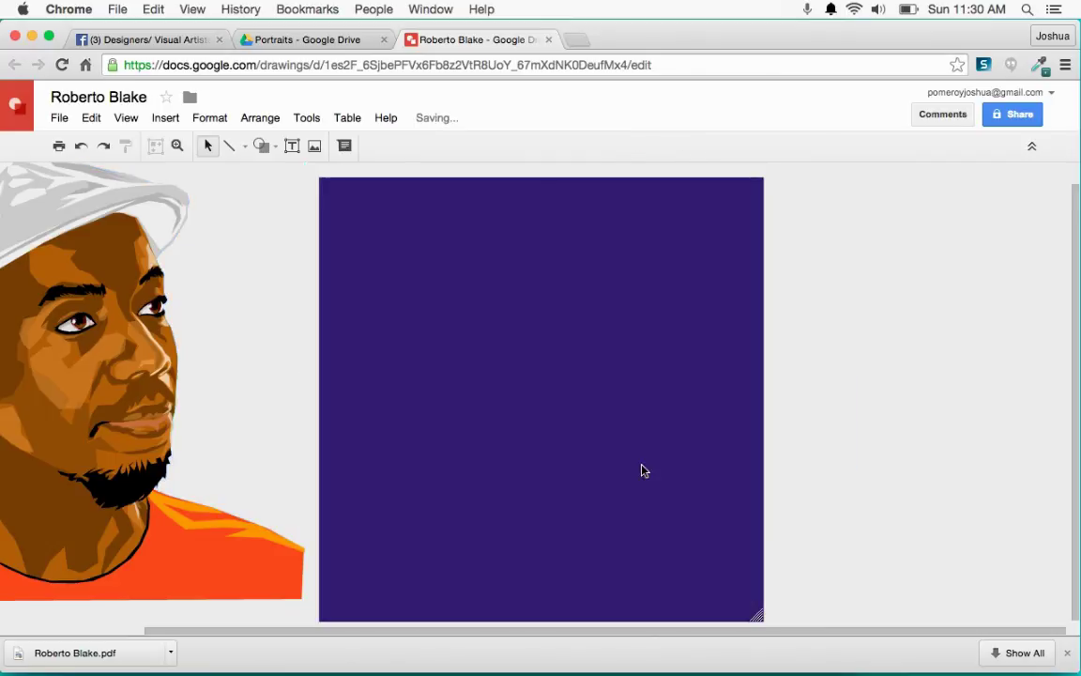
- Set the drawing's background to Transparent and move the portrait group back onto the canvas
{"action": "right_click", "coordinate": [666, 393]}
{"action": "mouse_move", "coordinate": [740, 498]}
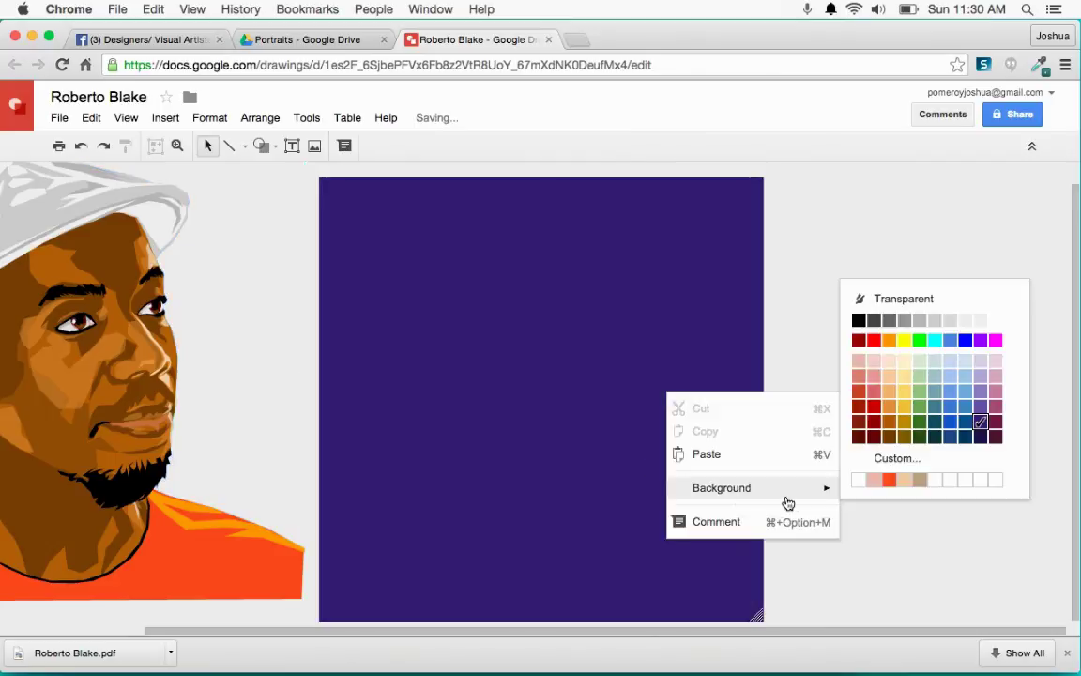
{"action": "left_click", "coordinate": [929, 299]}
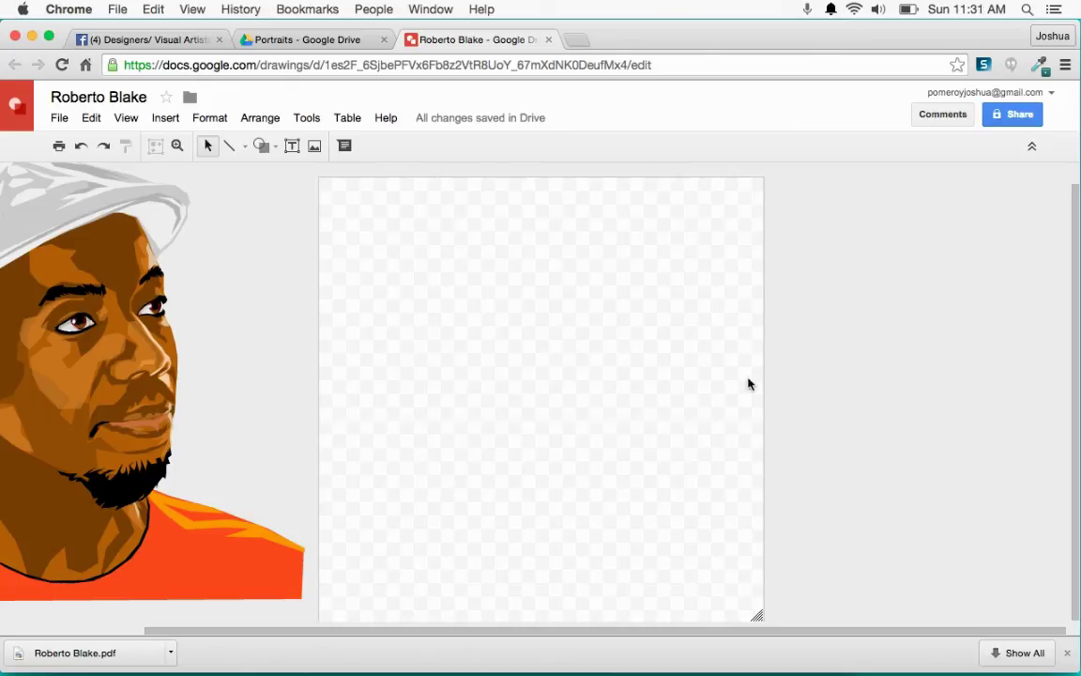
{"action": "left_click_drag", "start_coordinate": [62, 366], "coordinate": [551, 433]}
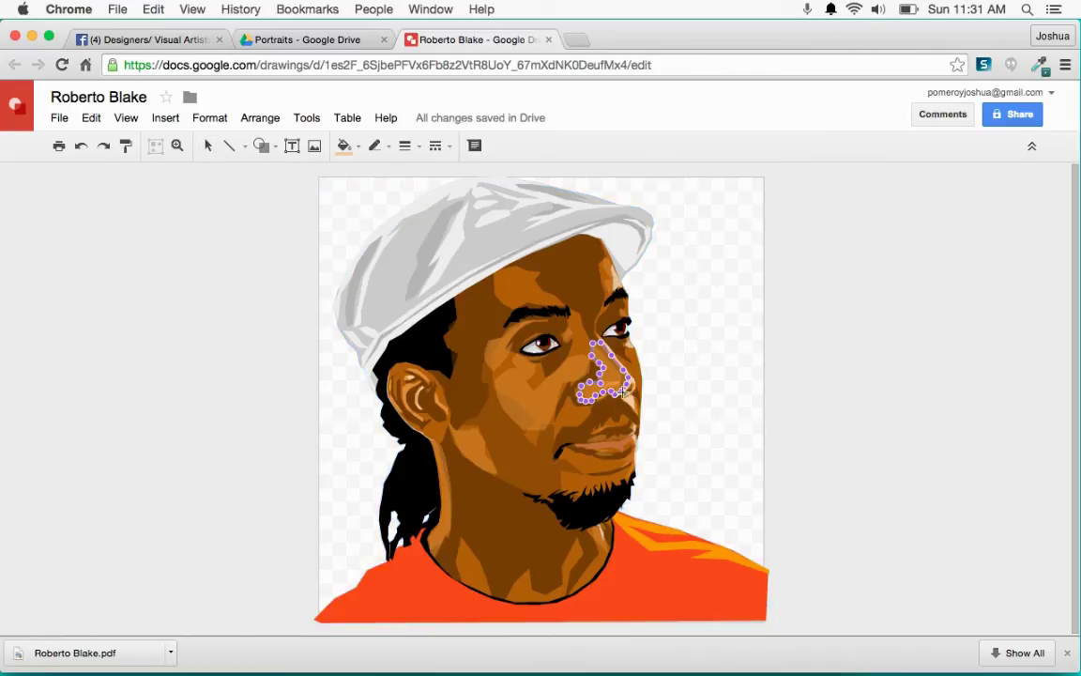
- Try moving the anchor point at the inner notch of the brown nose shape slightly to the right
{"action": "left_click_drag", "start_coordinate": [609, 374], "coordinate": [615, 377]}
{"action": "scroll", "coordinate": [614, 377], "scroll_direction": "up", "scroll_amount": 10}
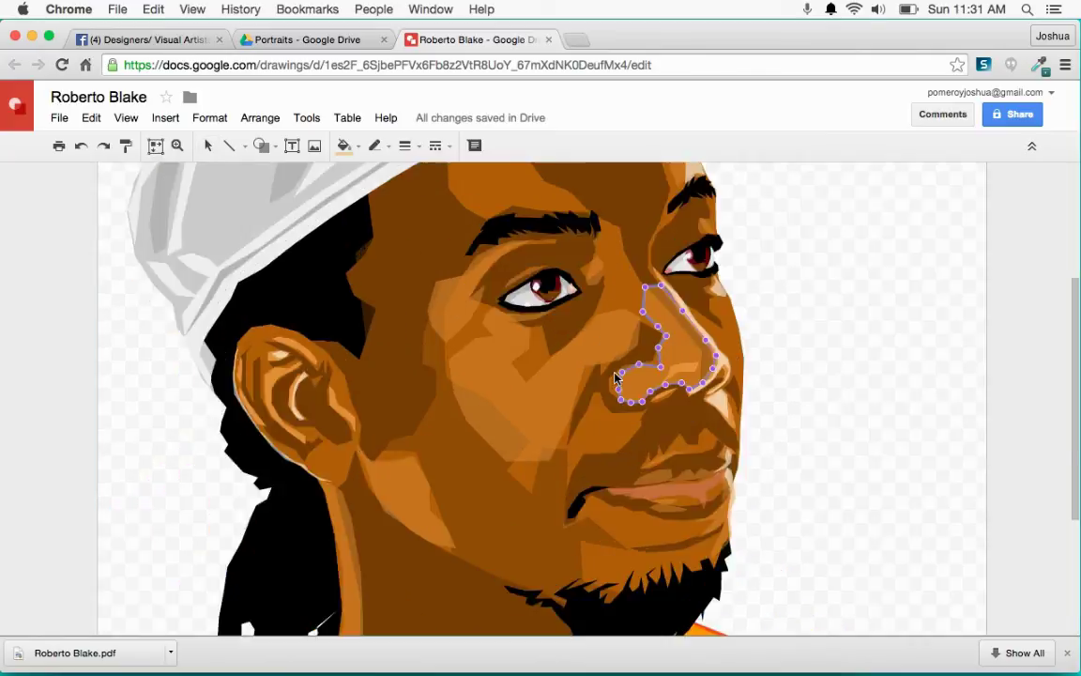
{"action": "scroll", "coordinate": [619, 328], "scroll_direction": "up", "scroll_amount": 2}
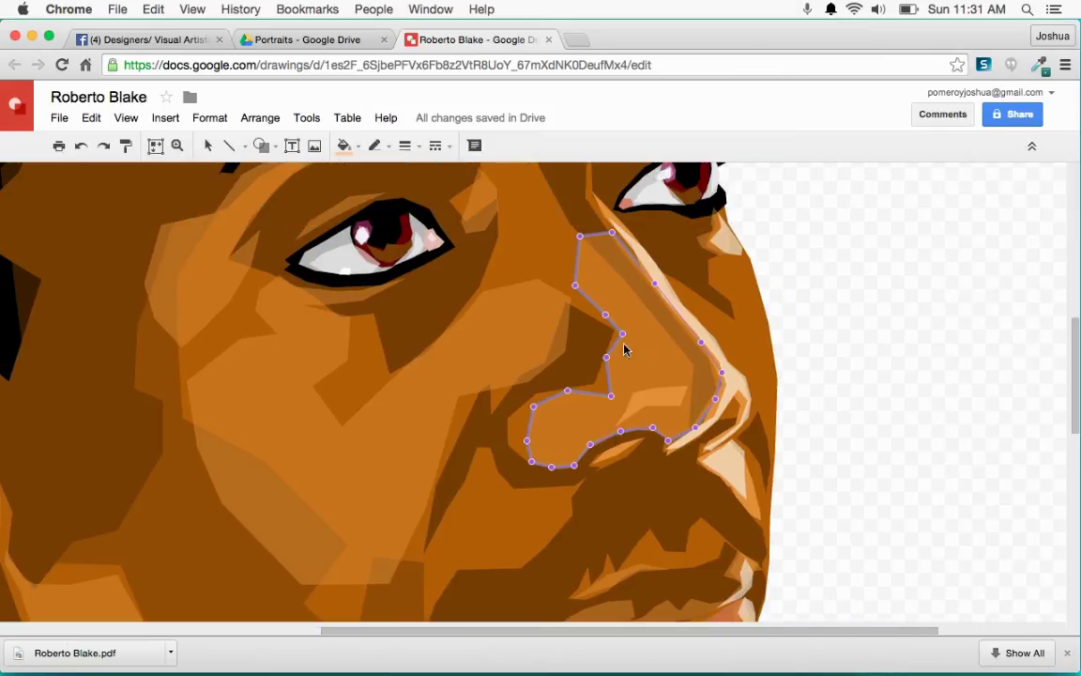
{"action": "left_click_drag", "start_coordinate": [623, 338], "coordinate": [657, 373]}
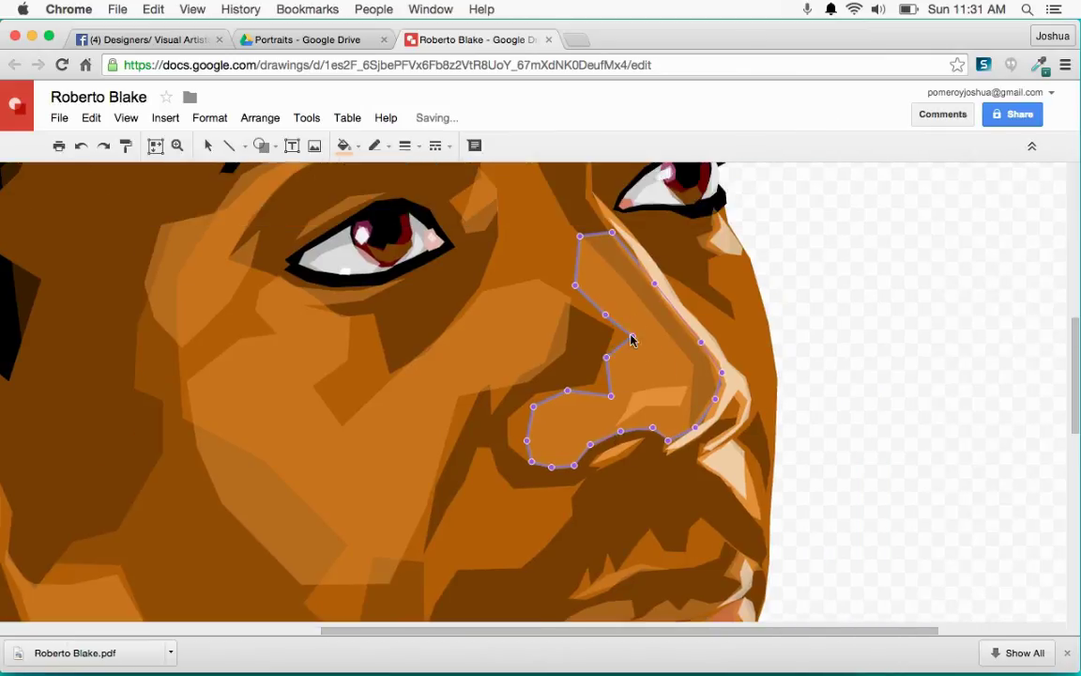
{"action": "scroll", "coordinate": [677, 364], "scroll_direction": "left", "scroll_amount": 4}
{"action": "scroll", "coordinate": [677, 364], "scroll_direction": "down", "scroll_amount": 2}
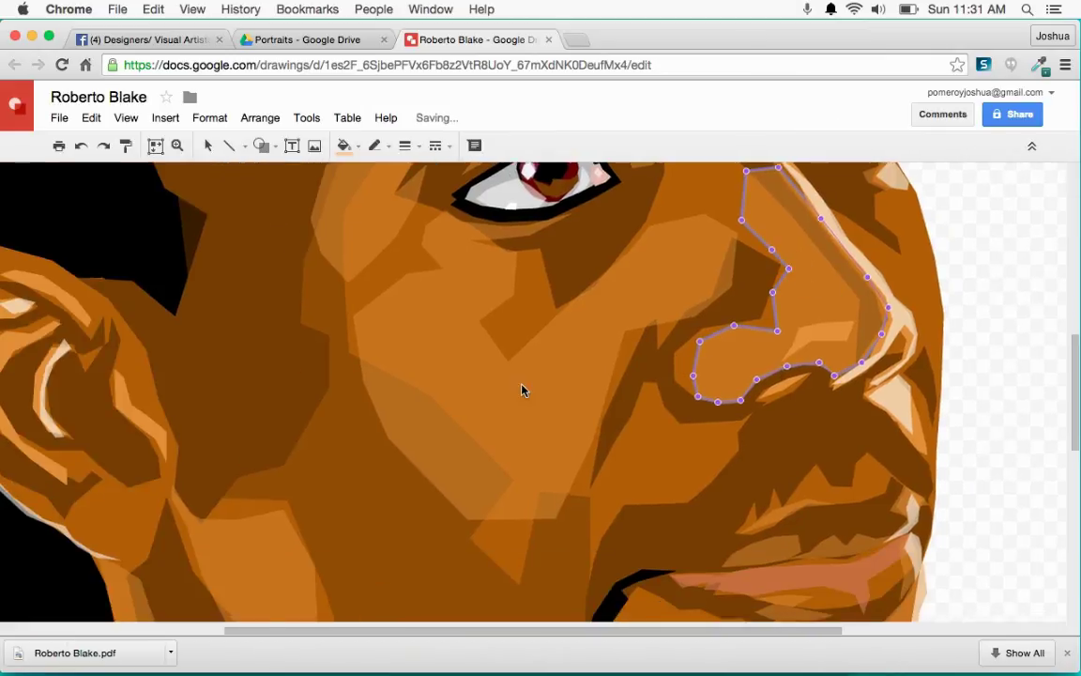
- Leave point editing of the nose shape, select individual brow, eye, cheek and ear shapes in turn, and clear the selection
{"action": "scroll", "coordinate": [524, 390], "scroll_direction": "down", "scroll_amount": 3}
{"action": "scroll", "coordinate": [516, 386], "scroll_direction": "up", "scroll_amount": 6}
{"action": "key", "text": "Escape"}
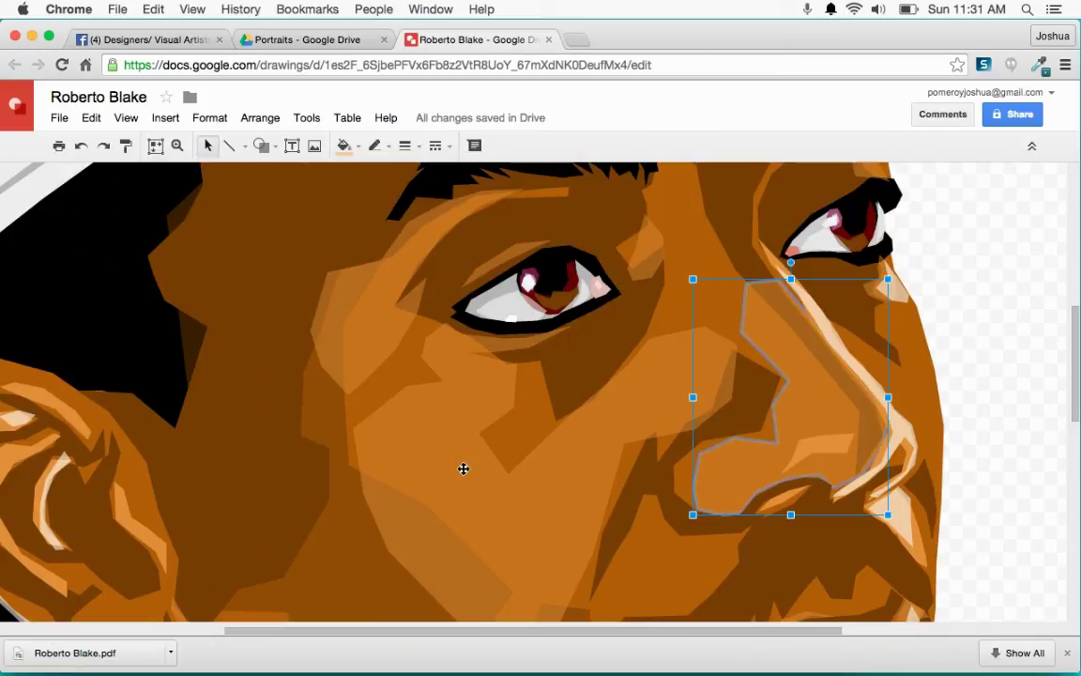
{"action": "left_click", "coordinate": [464, 466]}
{"action": "left_click", "coordinate": [631, 251]}
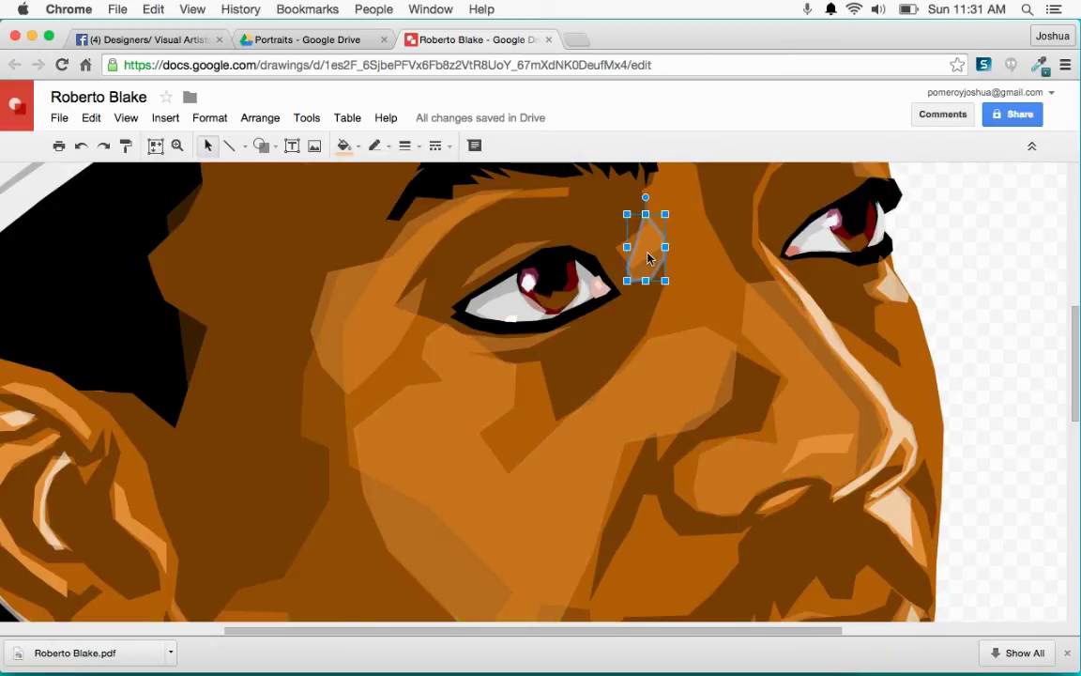
{"action": "left_click", "coordinate": [519, 227]}
{"action": "left_click", "coordinate": [357, 298]}
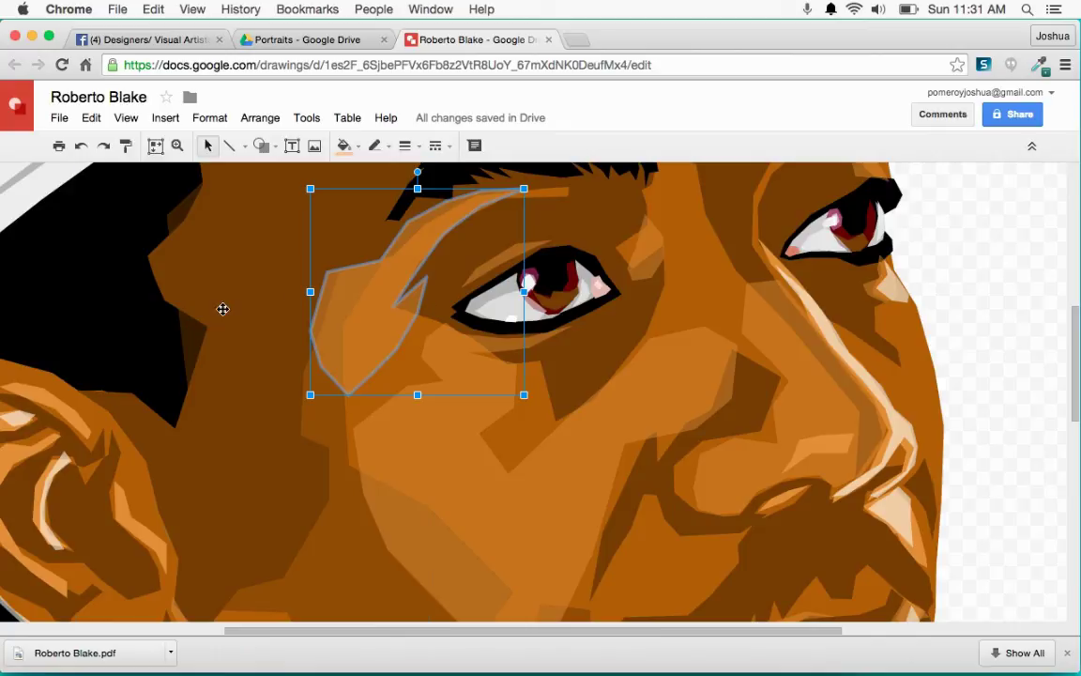
{"action": "left_click", "coordinate": [177, 437]}
{"action": "left_click", "coordinate": [115, 433]}
{"action": "left_click", "coordinate": [122, 518]}
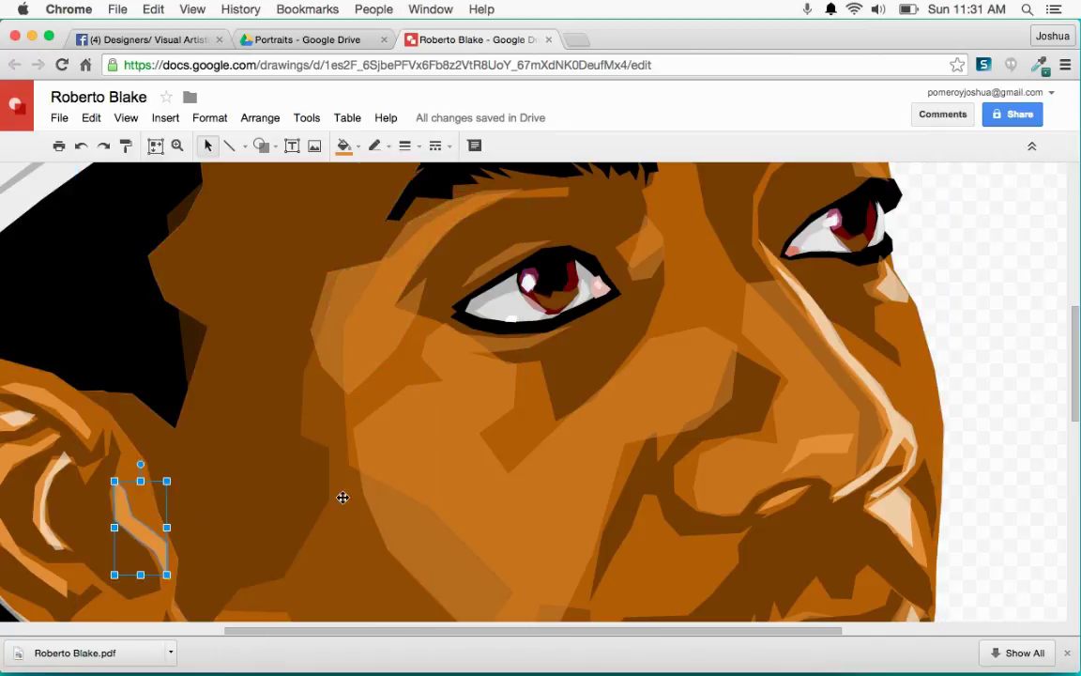
{"action": "scroll", "coordinate": [770, 383], "scroll_direction": "up", "scroll_amount": 3}
{"action": "key", "text": "super+alt+minus"}
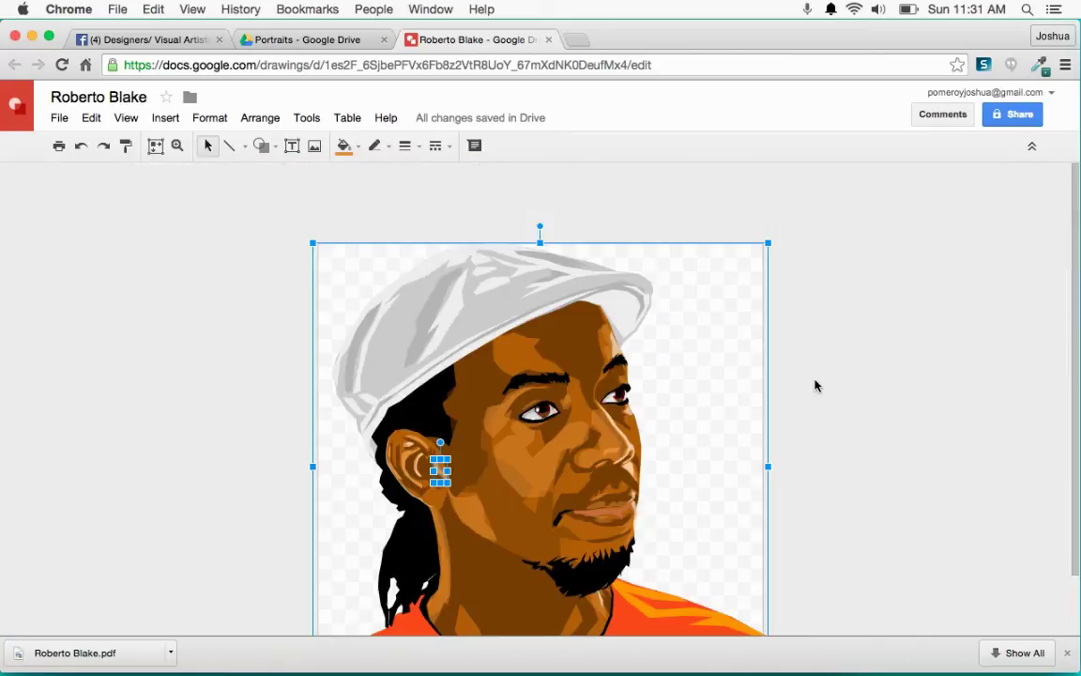
{"action": "left_click", "coordinate": [849, 415]}
{"action": "scroll", "coordinate": [831, 413], "scroll_direction": "down", "scroll_amount": 2}
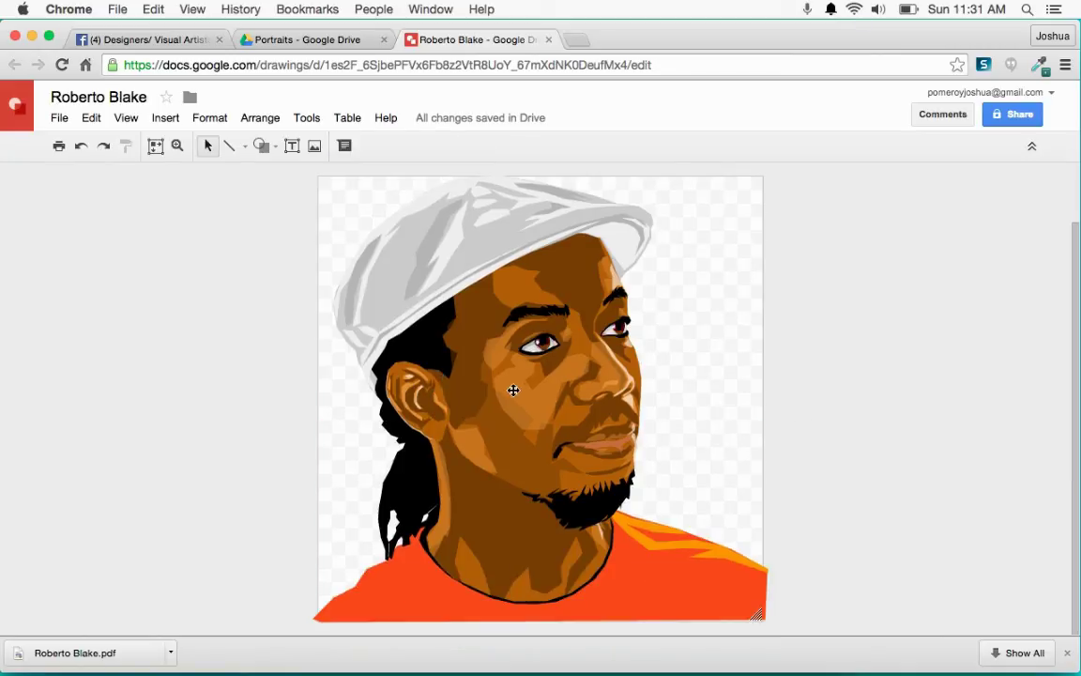
- Try moving the whole portrait group left off the canvas, undo the move and deselect the group
{"action": "left_click_drag", "start_coordinate": [513, 389], "coordinate": [304, 374]}
{"action": "key", "text": "super+z"}
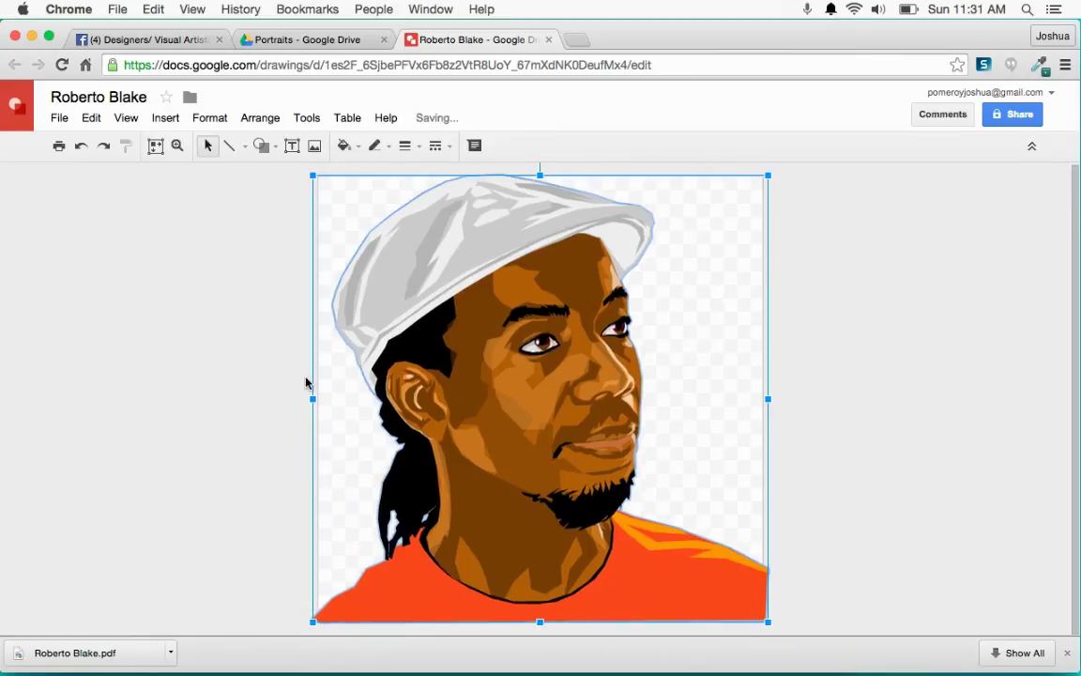
{"action": "left_click", "coordinate": [918, 418]}
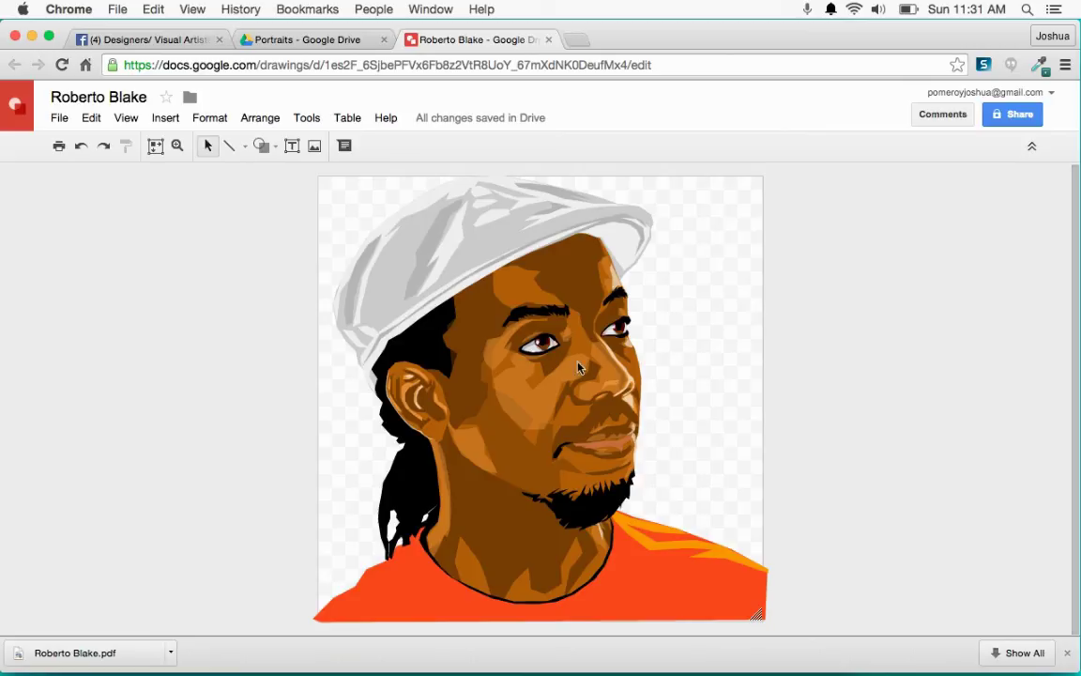
- Examine the eye shapes up close and review the available line types such as Curve and Polyline, leaving the Select tool active
{"action": "left_click", "coordinate": [176, 146]}
{"action": "left_click_drag", "start_coordinate": [548, 273], "coordinate": [487, 402]}
{"action": "left_click", "coordinate": [646, 414]}
{"action": "scroll", "coordinate": [651, 414], "scroll_direction": "down", "scroll_amount": 1}
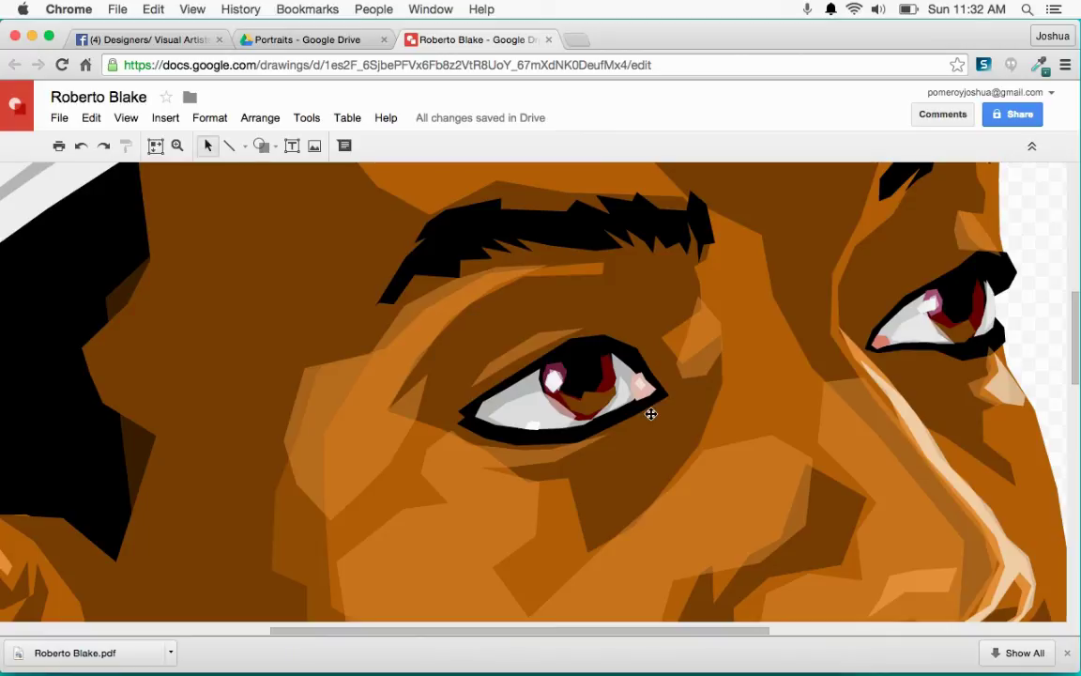
{"action": "left_click", "coordinate": [246, 149]}
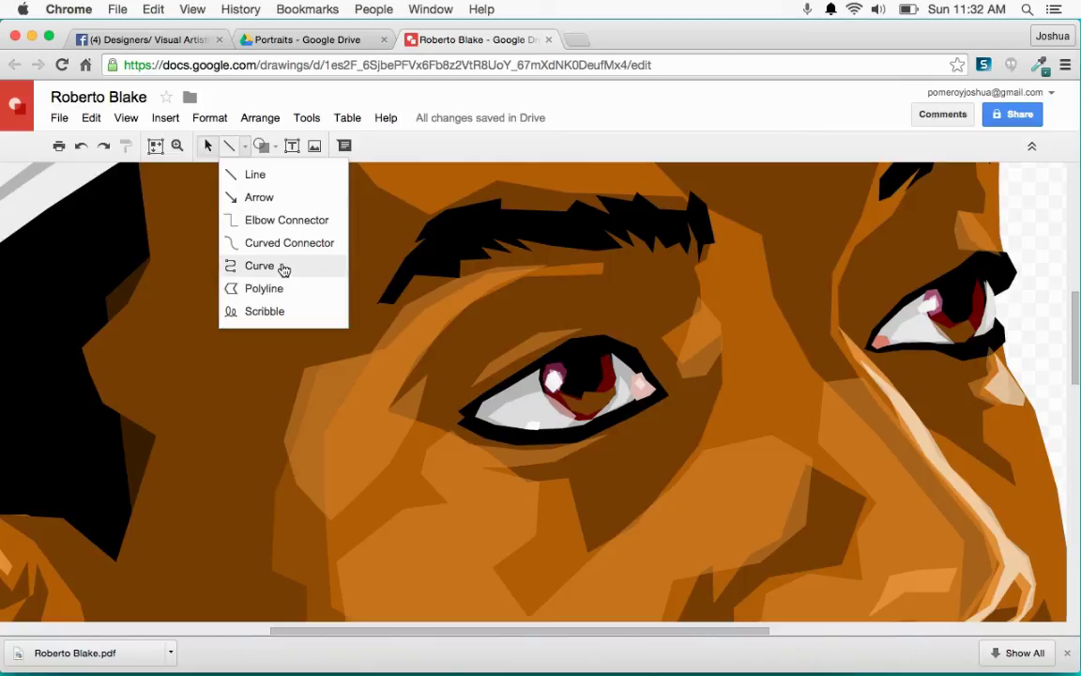
{"action": "left_click", "coordinate": [207, 147]}
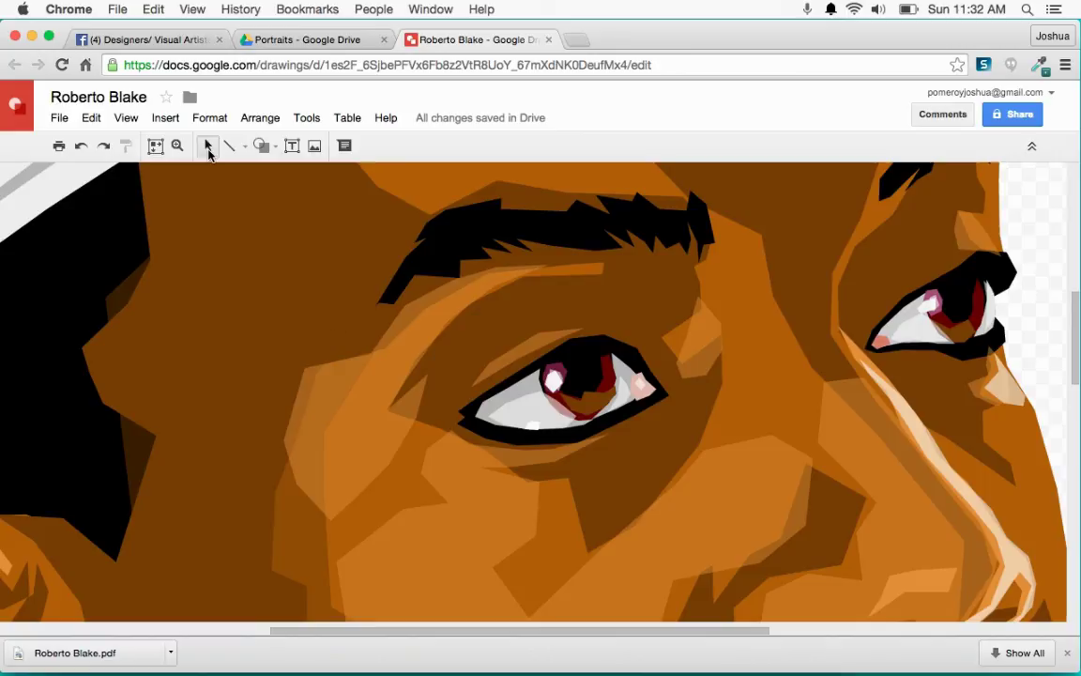
- Examine the portrait's cheek, mouth, beard, neck and shirt shapes up close, and view the portrait from cap to shirt
{"action": "key", "text": "super+alt+minus"}
{"action": "scroll", "coordinate": [531, 292], "scroll_direction": "down", "scroll_amount": 3}
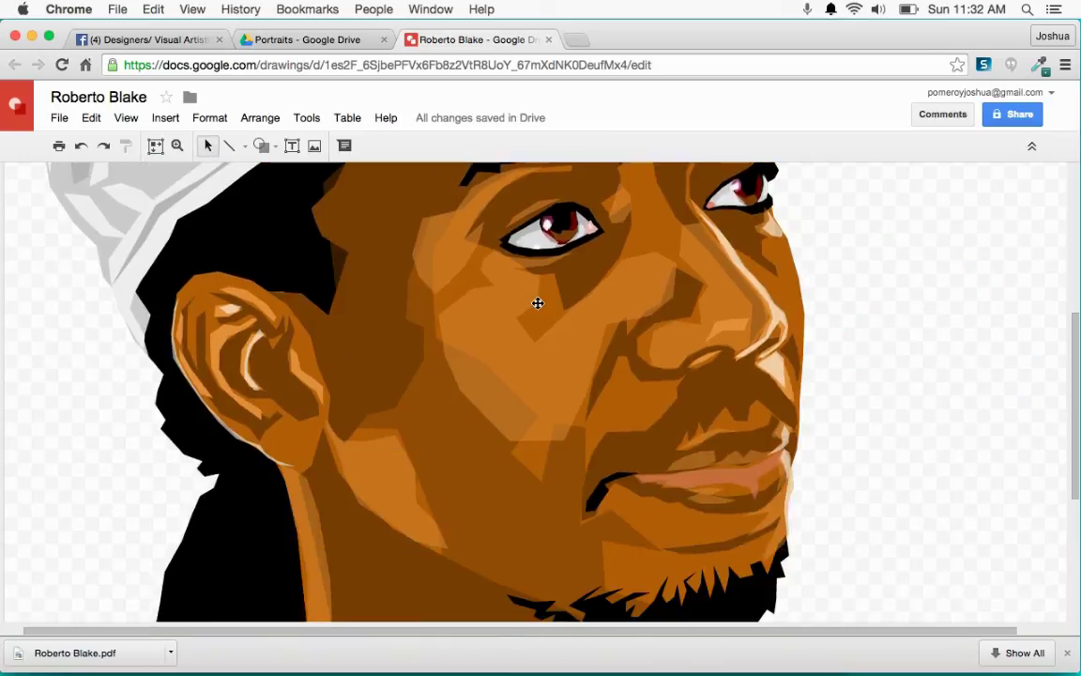
{"action": "scroll", "coordinate": [538, 302], "scroll_direction": "down", "scroll_amount": 3}
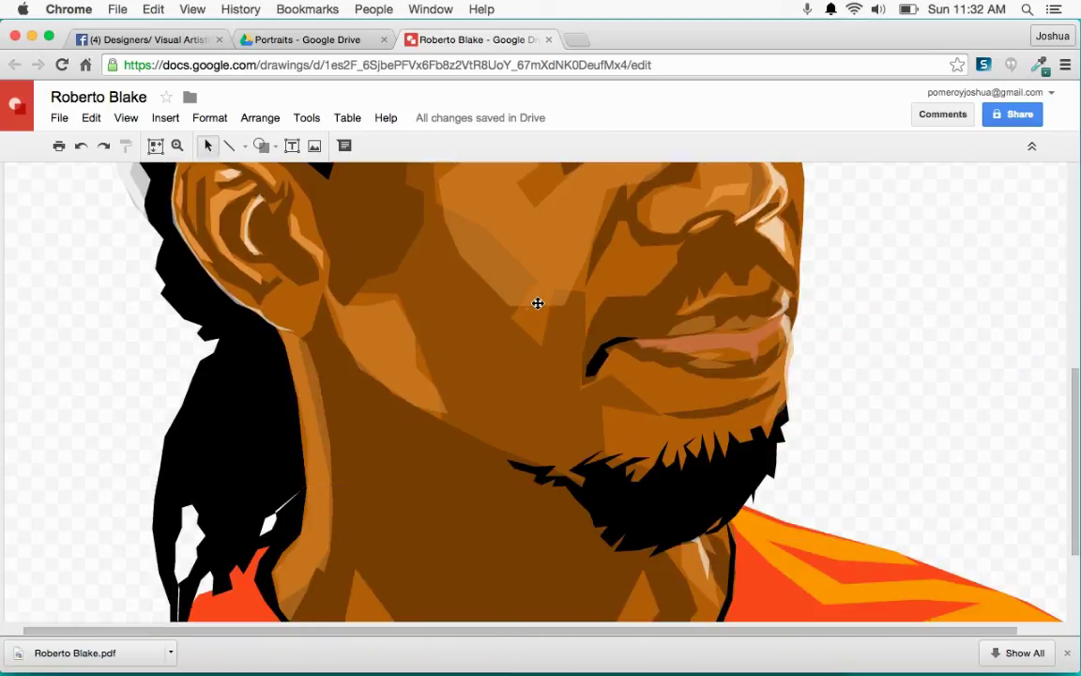
{"action": "scroll", "coordinate": [538, 302], "scroll_direction": "down", "scroll_amount": 2}
{"action": "scroll", "coordinate": [537, 302], "scroll_direction": "down", "scroll_amount": 4}
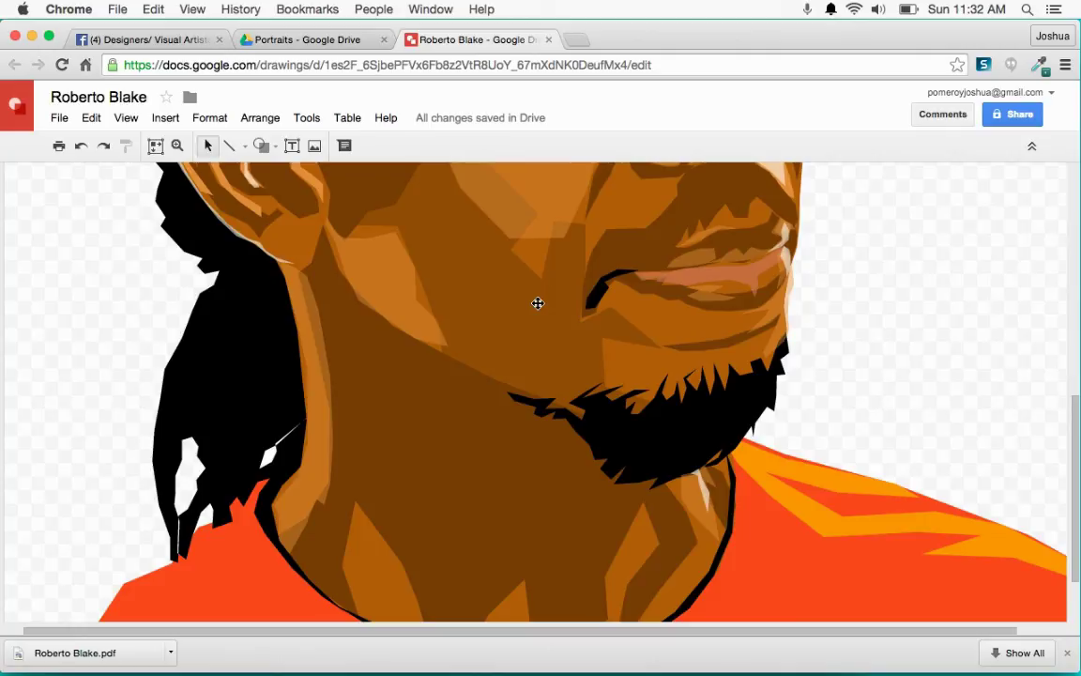
{"action": "key", "text": "super+alt+minus"}
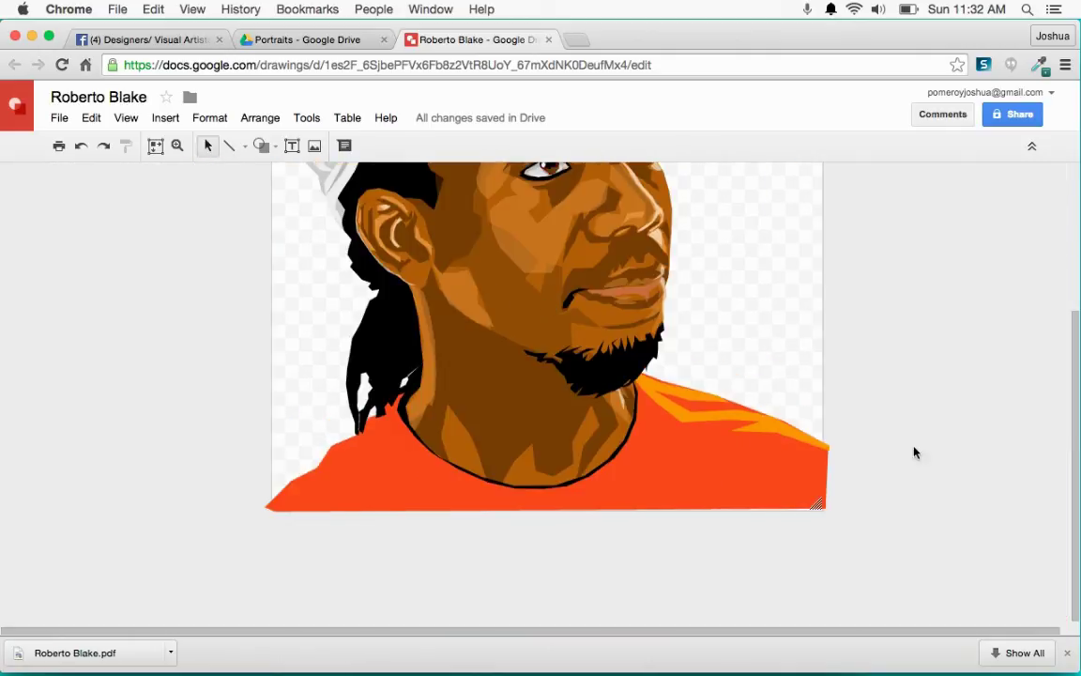
{"action": "scroll", "coordinate": [914, 451], "scroll_direction": "up", "scroll_amount": 2}
{"action": "scroll", "coordinate": [908, 459], "scroll_direction": "up", "scroll_amount": 2}
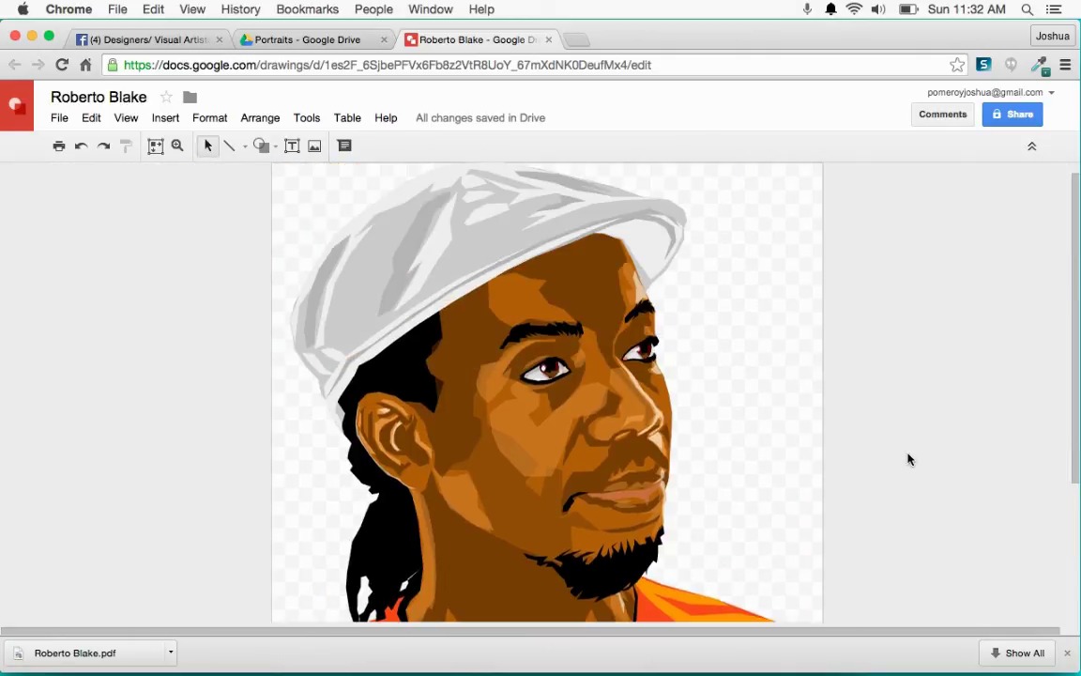
{"action": "scroll", "coordinate": [909, 459], "scroll_direction": "down", "scroll_amount": 3}
{"action": "scroll", "coordinate": [909, 459], "scroll_direction": "up", "scroll_amount": 1}
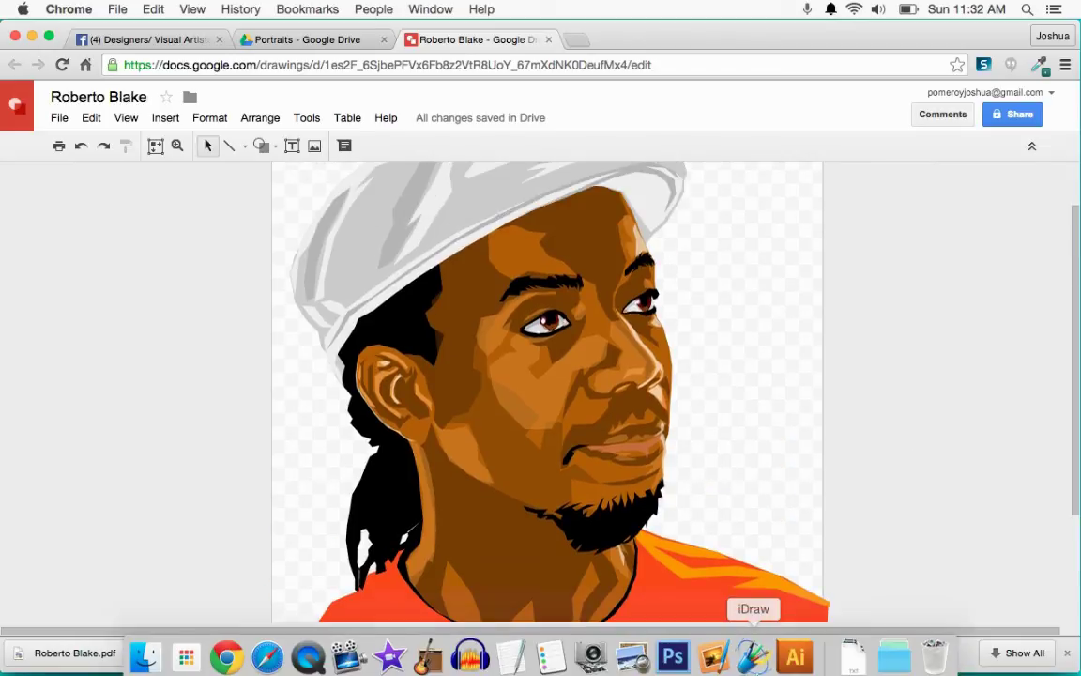
- Compare the portrait's Illustrator and iDraw versions, switching to each app in turn, and return to the Google Drawings file in Chrome
{"action": "left_click", "coordinate": [789, 651]}
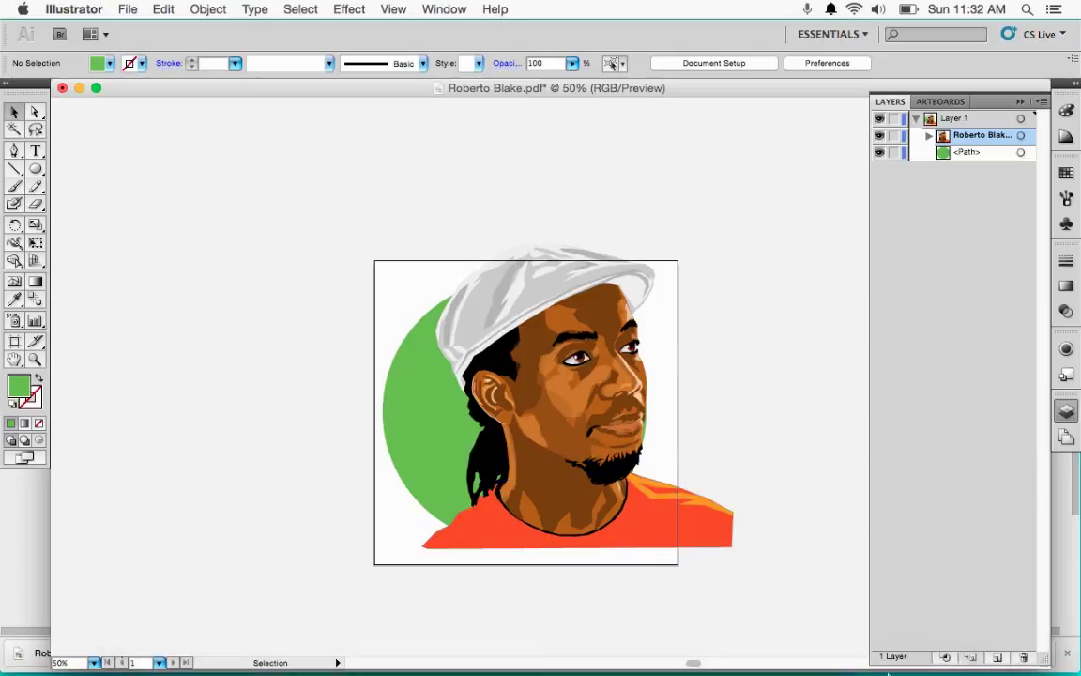
{"action": "left_click", "coordinate": [752, 648]}
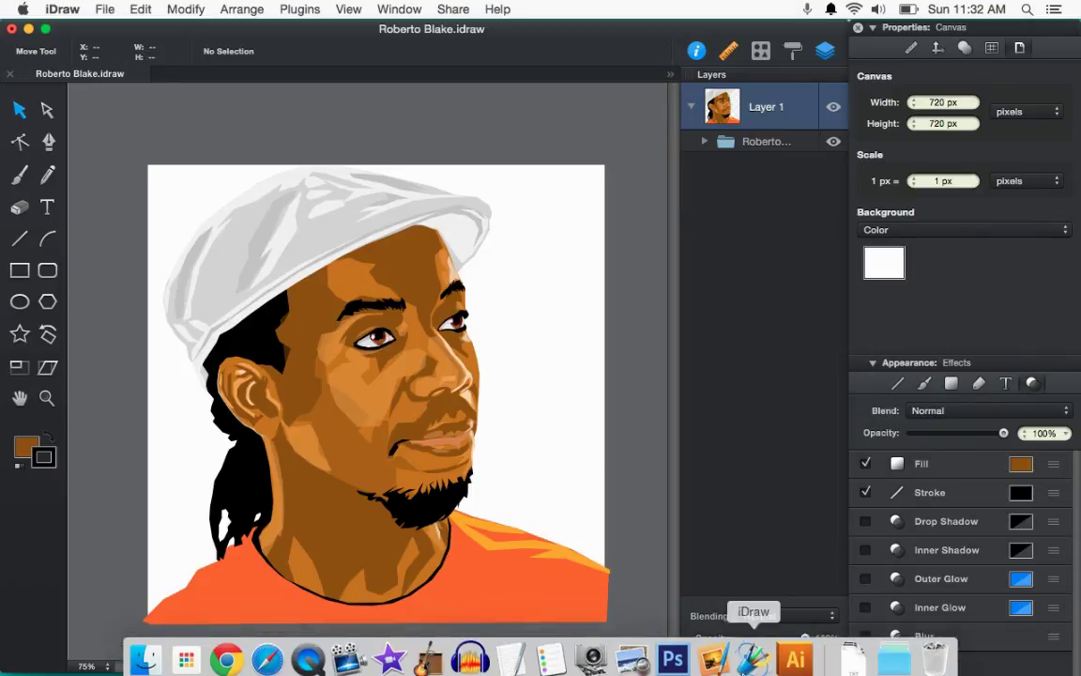
{"action": "mouse_move", "coordinate": [225, 669]}
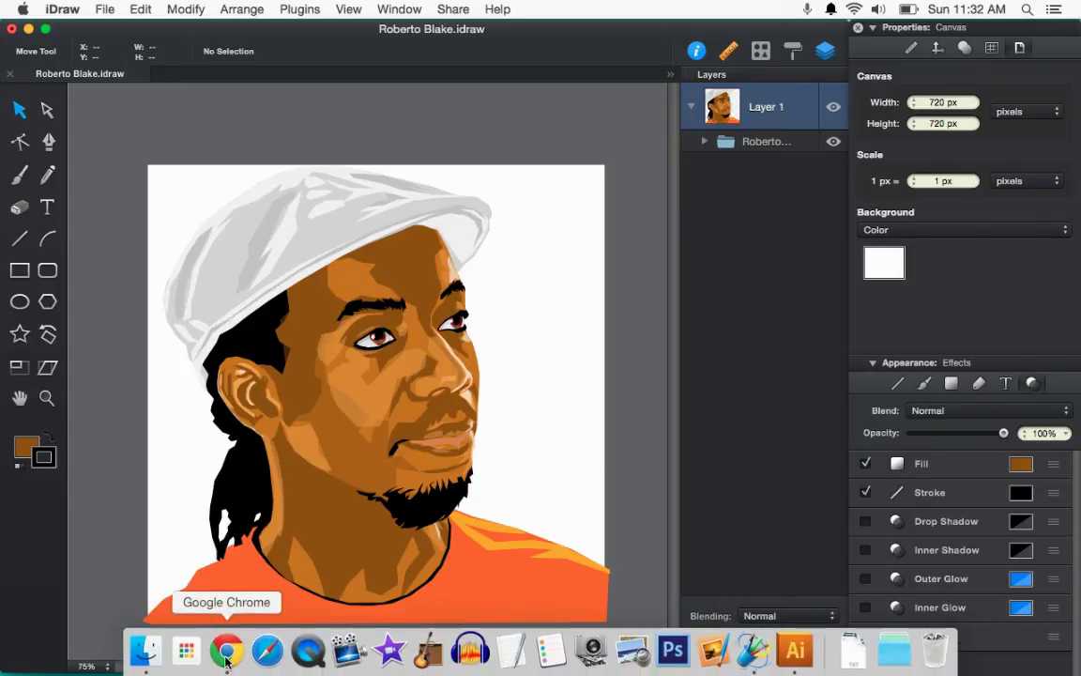
{"action": "left_click", "coordinate": [224, 646]}
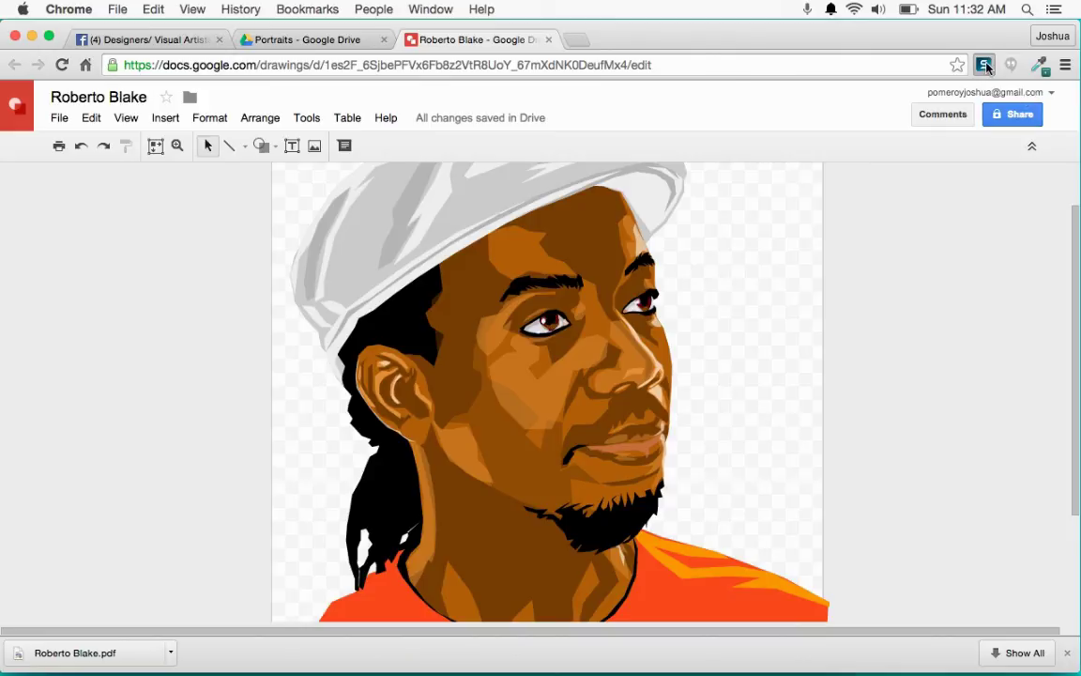